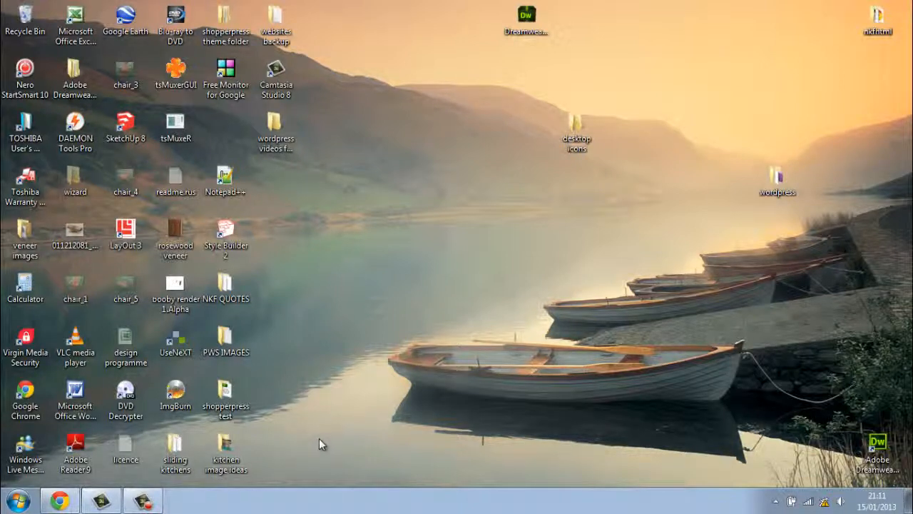
Restore the Chrome window showing the WordPress.org homepage from the taskbar.
{"action": "left_click", "coordinate": [60, 501]}
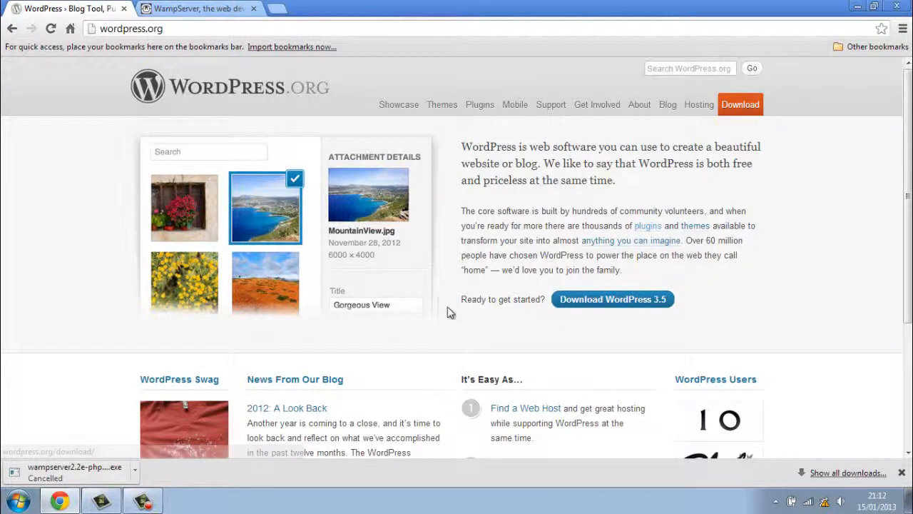
Minimize Chrome so the desktop is visible.
{"action": "left_click", "coordinate": [859, 7]}
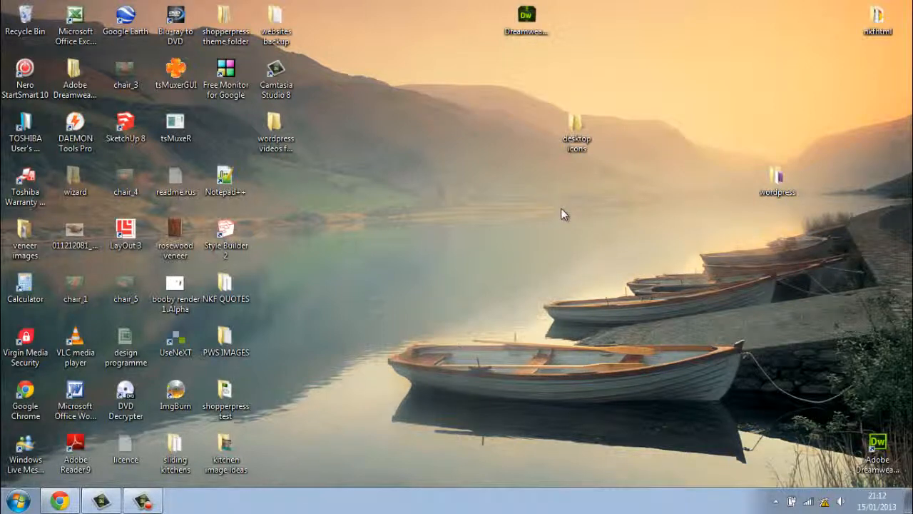
{"action": "double_click", "coordinate": [778, 179]}
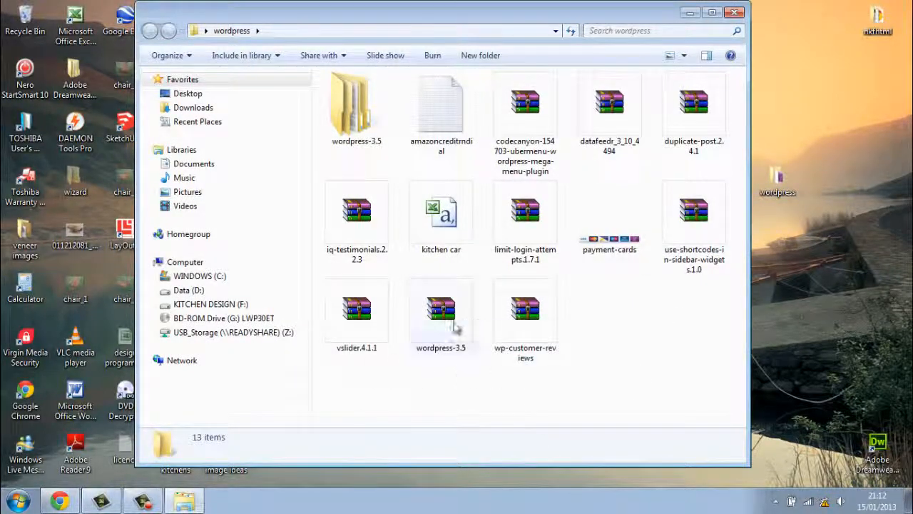
{"action": "left_click", "coordinate": [448, 323]}
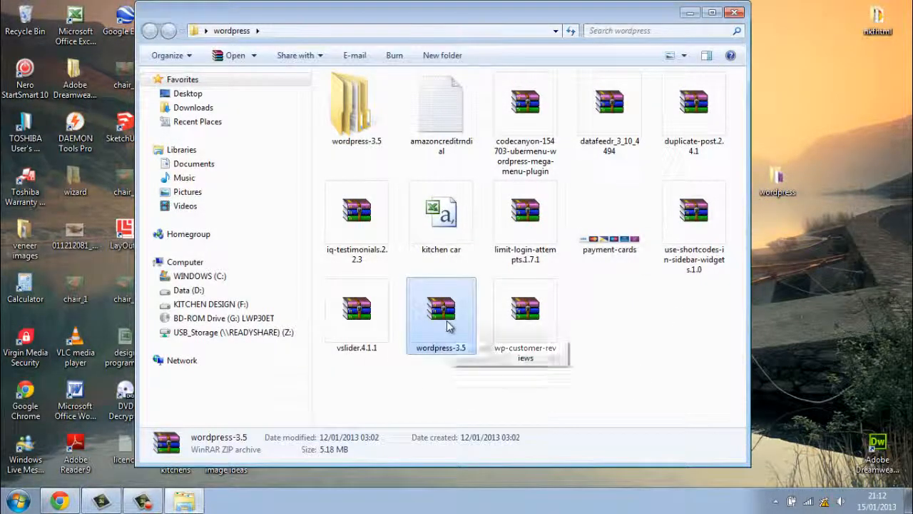
{"action": "double_click", "coordinate": [448, 323]}
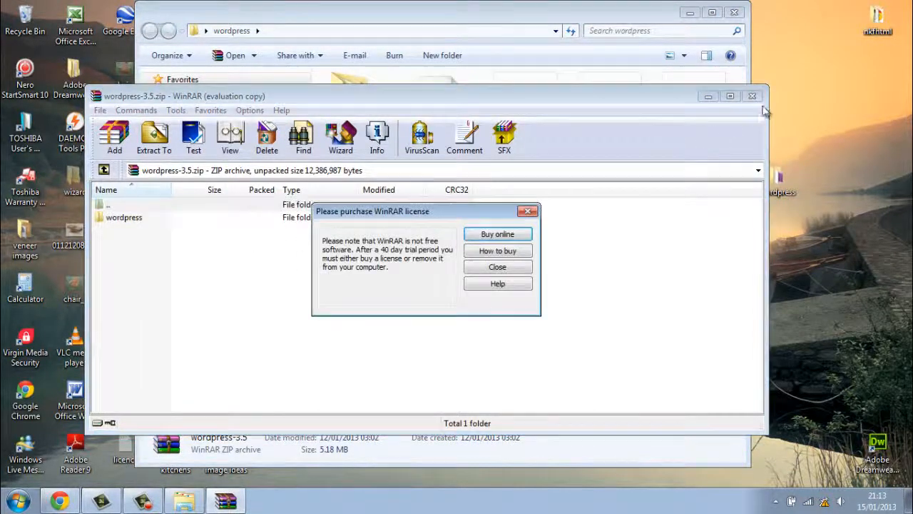
{"action": "left_click", "coordinate": [521, 266]}
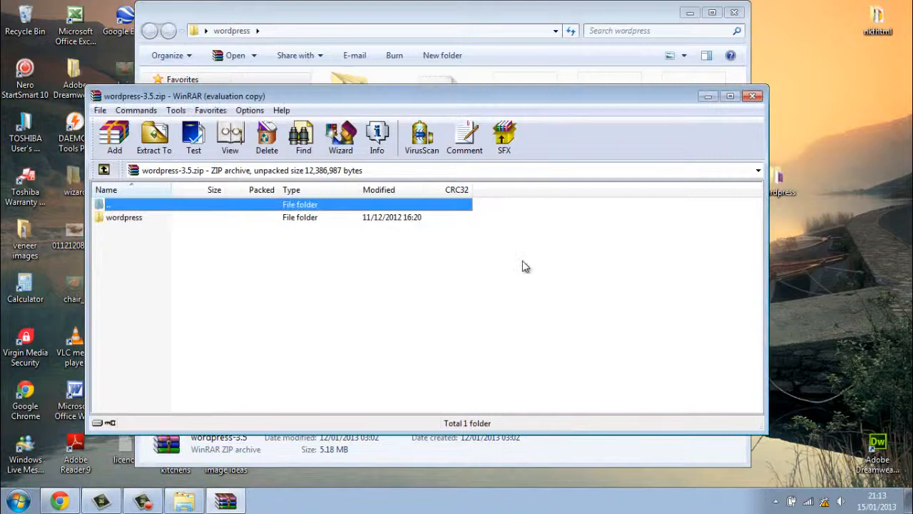
{"action": "left_click", "coordinate": [753, 96]}
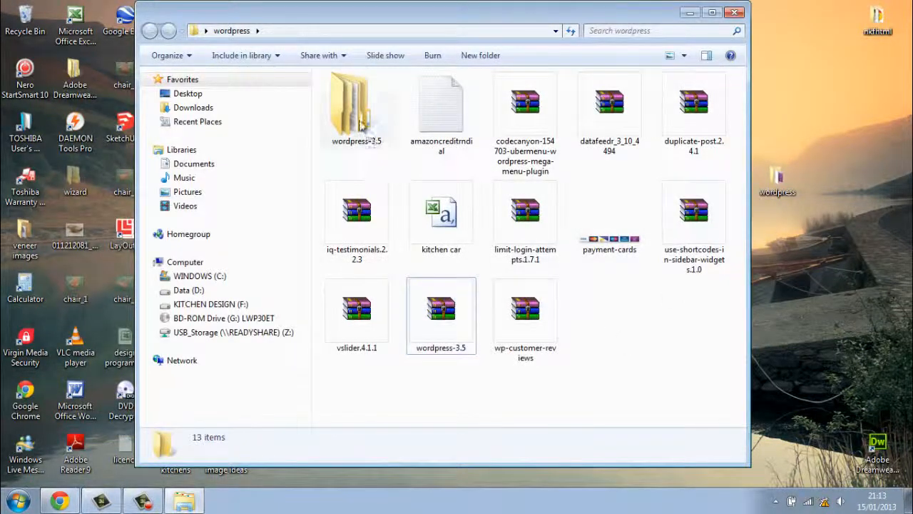
{"action": "double_click", "coordinate": [359, 120]}
{"action": "left_click", "coordinate": [366, 99]}
{"action": "double_click", "coordinate": [366, 100]}
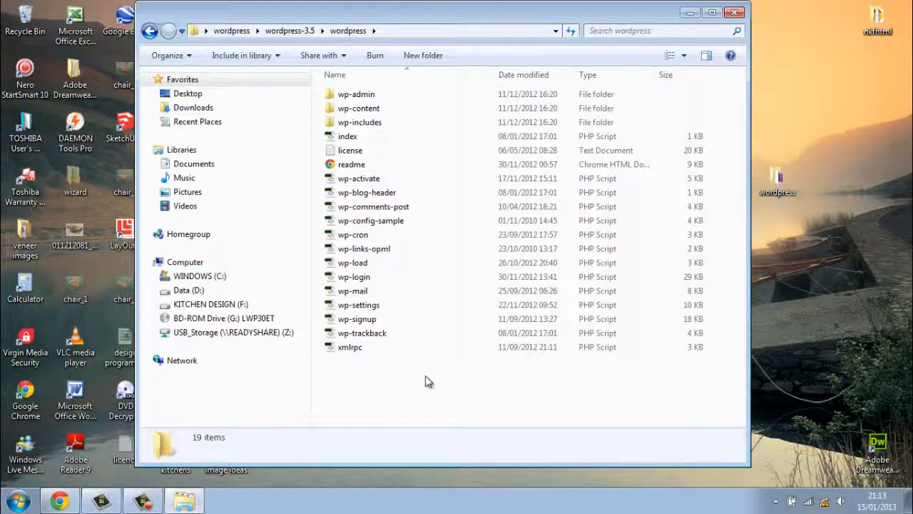
{"action": "left_click_drag", "start_coordinate": [426, 381], "coordinate": [399, 97]}
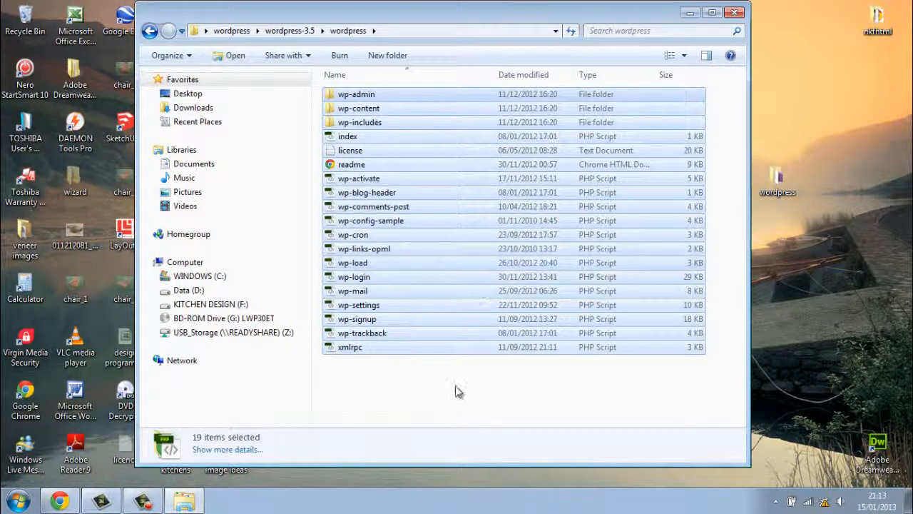
{"action": "left_click", "coordinate": [454, 393]}
{"action": "left_click", "coordinate": [150, 32]}
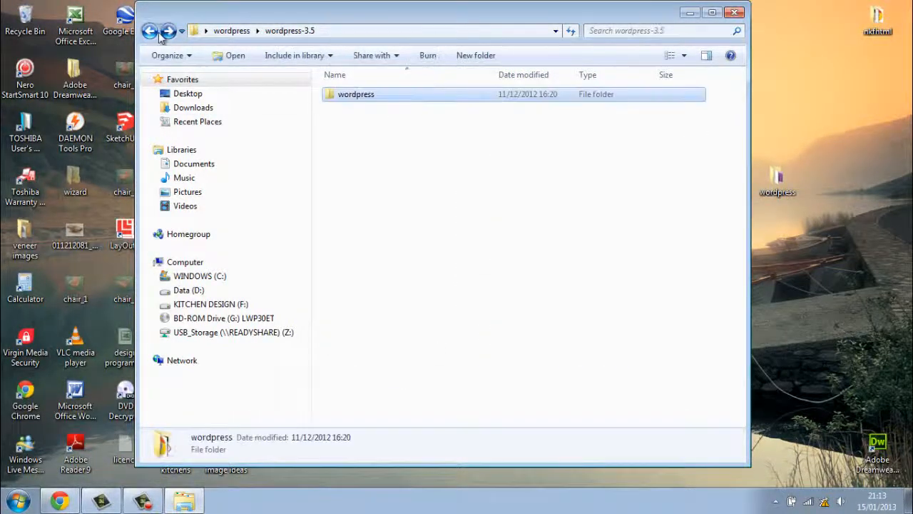
{"action": "left_click", "coordinate": [150, 32]}
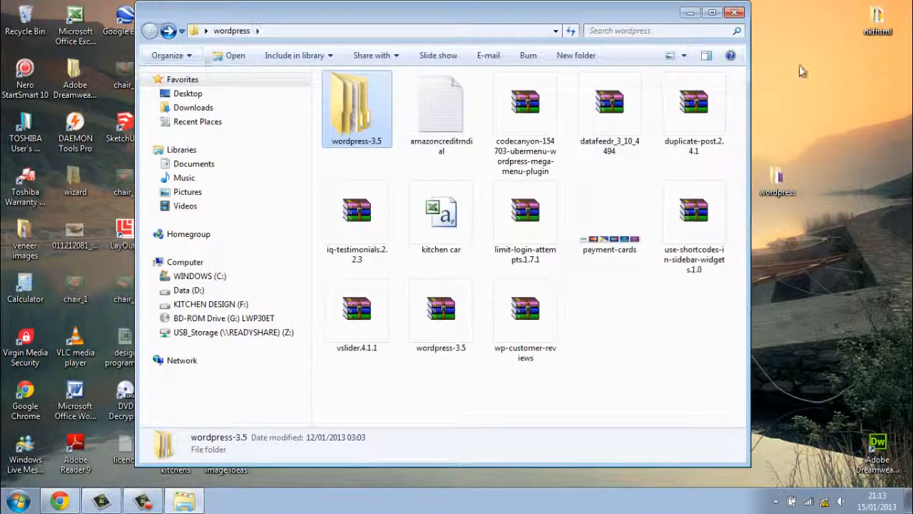
{"action": "left_click", "coordinate": [735, 13]}
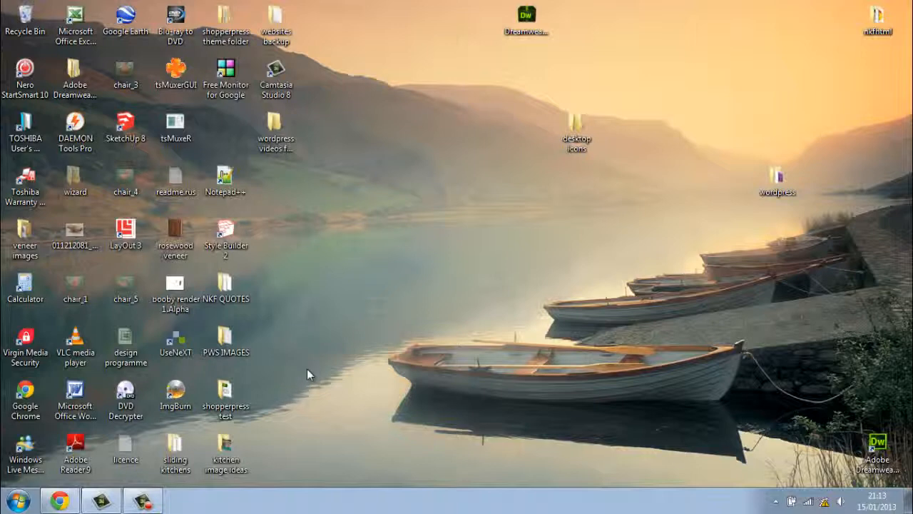
{"action": "left_click", "coordinate": [60, 501]}
{"action": "left_click", "coordinate": [239, 9]}
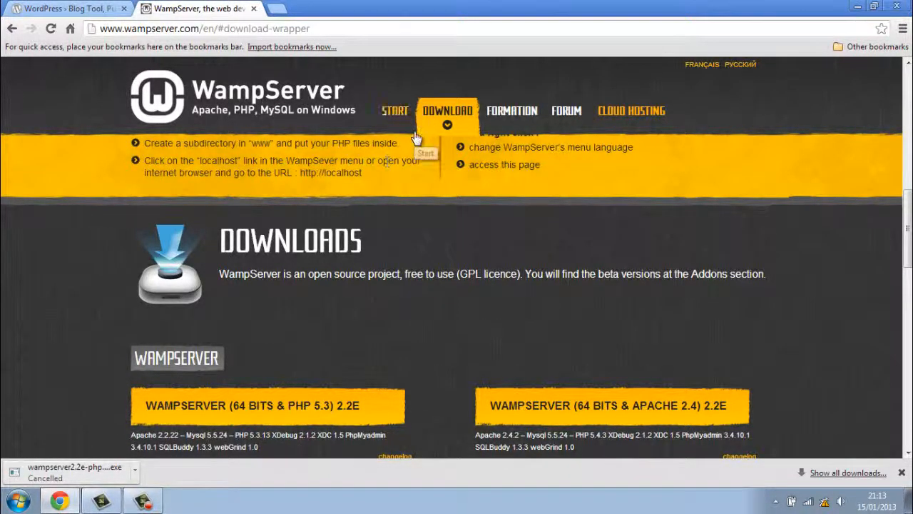
{"action": "left_click", "coordinate": [392, 112]}
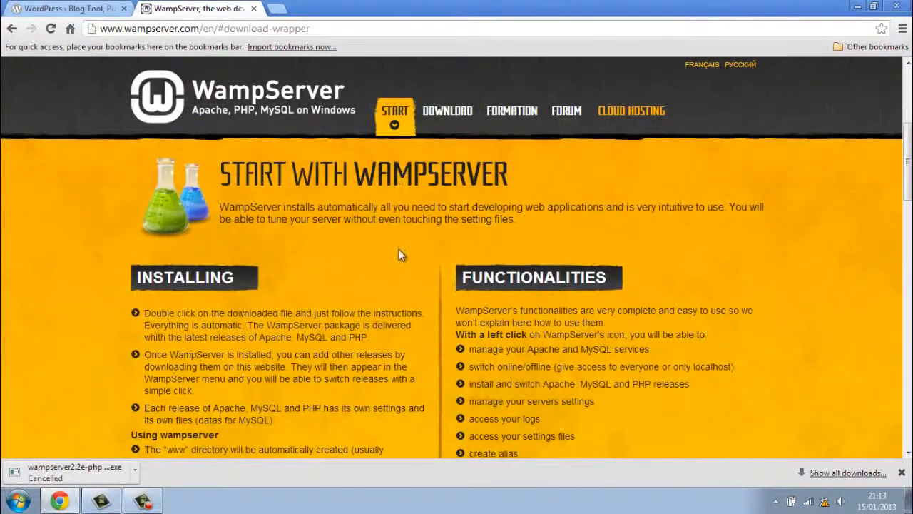
{"action": "left_click", "coordinate": [440, 110]}
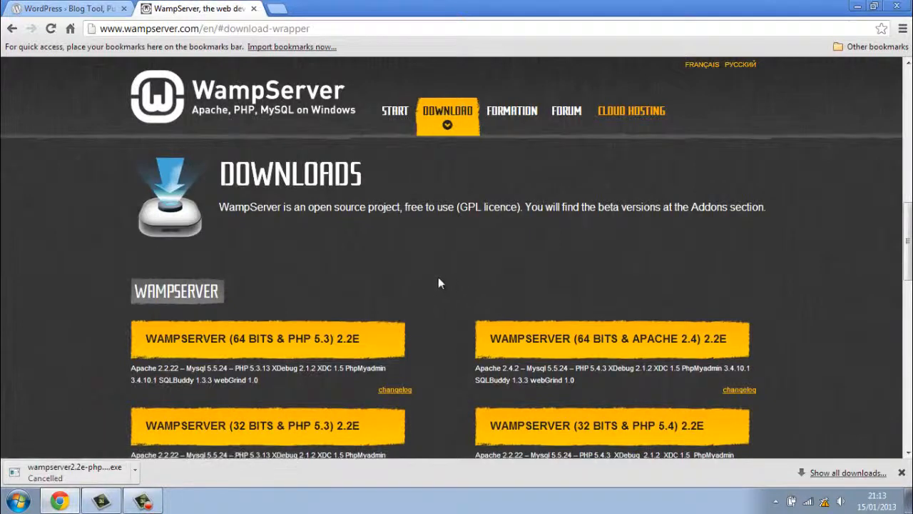
{"action": "scroll", "coordinate": [436, 277], "scroll_direction": "down", "scroll_amount": 2}
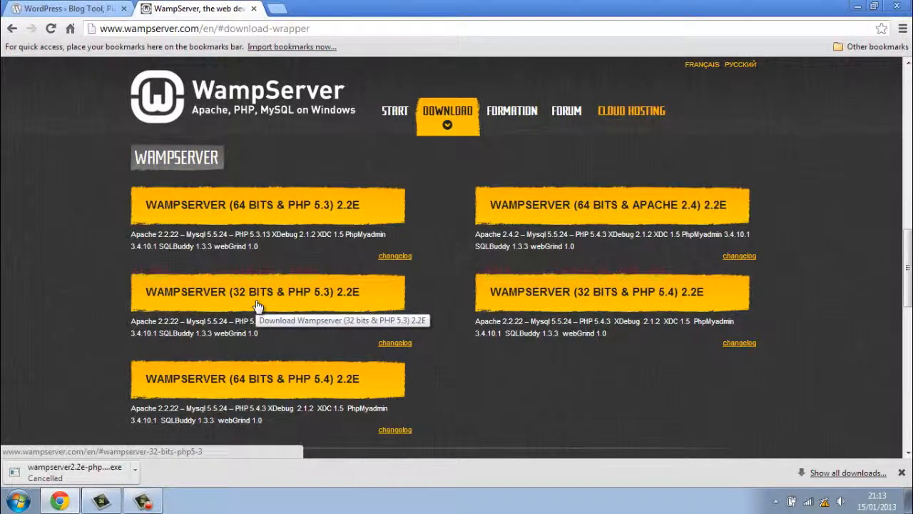
{"action": "left_click", "coordinate": [302, 211]}
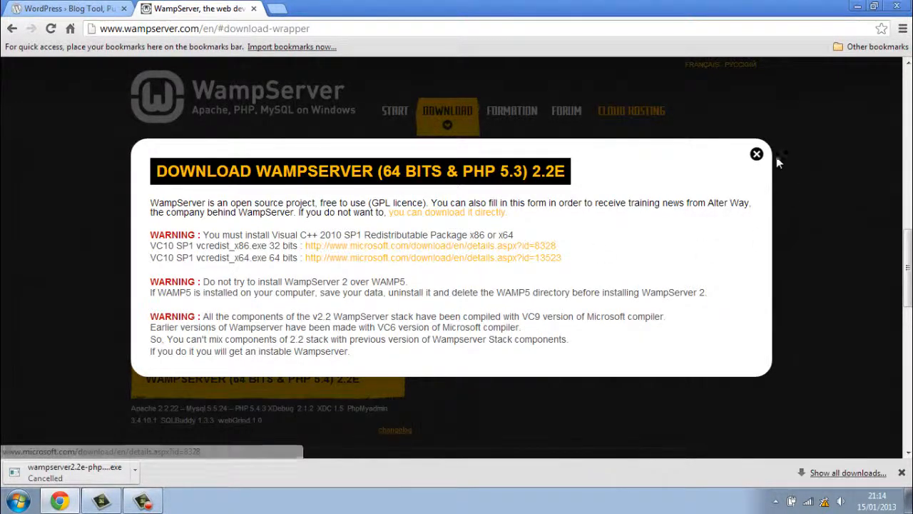
{"action": "left_click", "coordinate": [757, 155]}
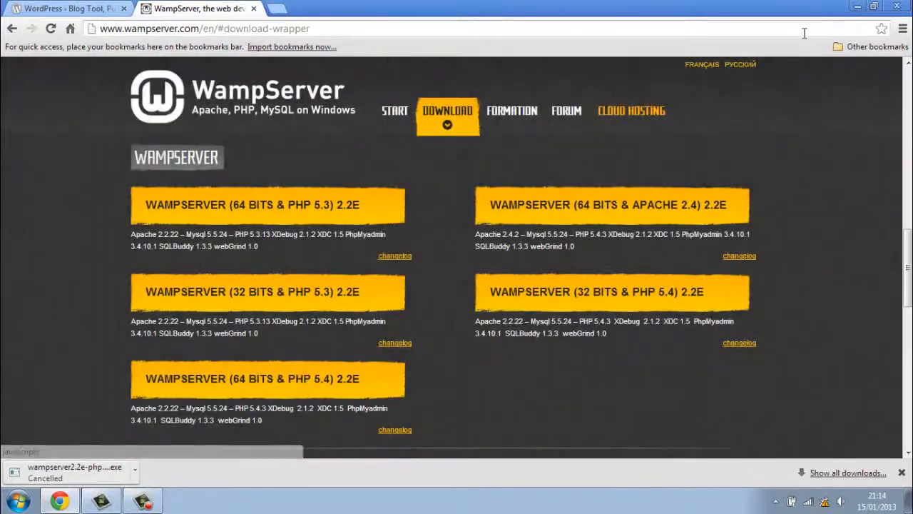
{"action": "left_click", "coordinate": [859, 6]}
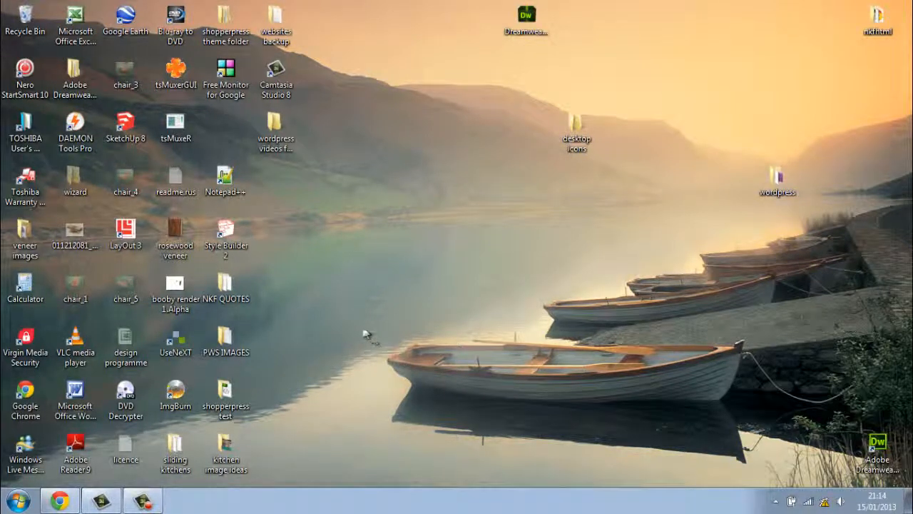
Launch WampServer from the Start menu's All Programs list.
{"action": "left_click", "coordinate": [20, 503]}
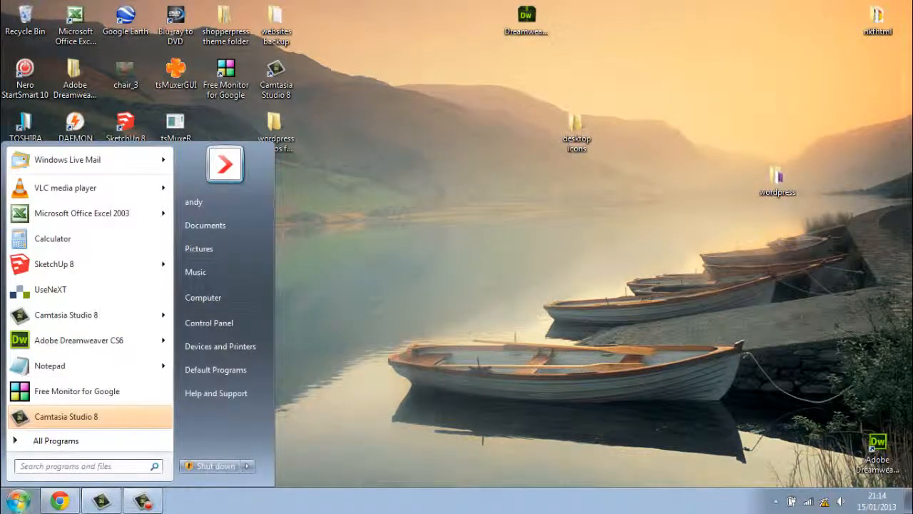
{"action": "left_click", "coordinate": [93, 440]}
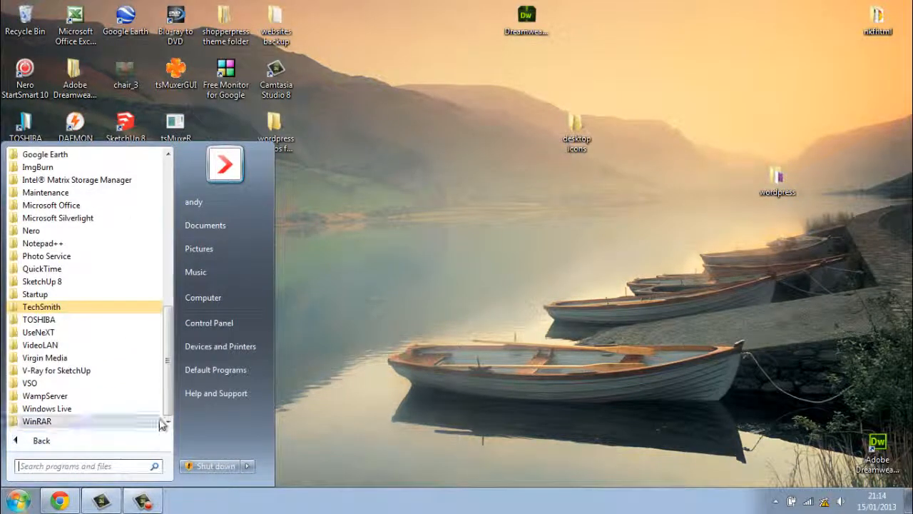
{"action": "mouse_move", "coordinate": [168, 392]}
{"action": "left_mouse_down"}
{"action": "mouse_move", "coordinate": [168, 379]}
{"action": "mouse_move", "coordinate": [168, 394]}
{"action": "left_mouse_up"}
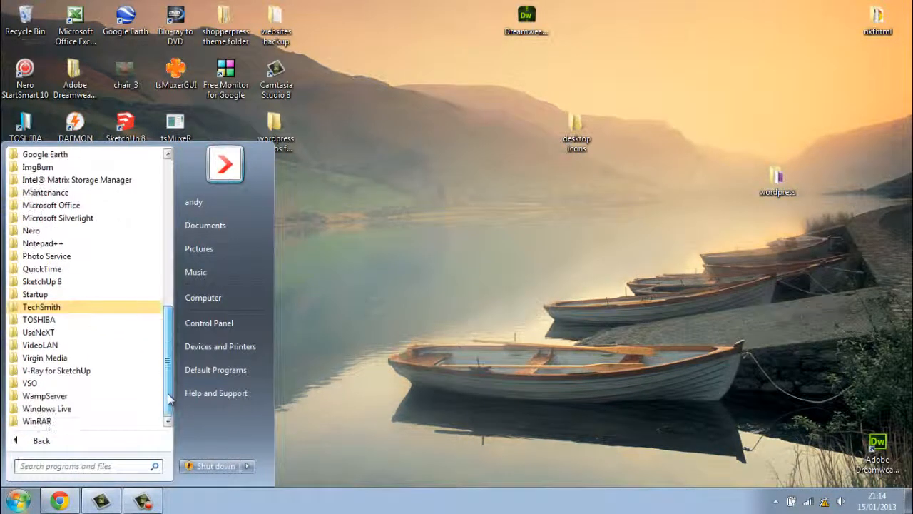
{"action": "left_click", "coordinate": [59, 398]}
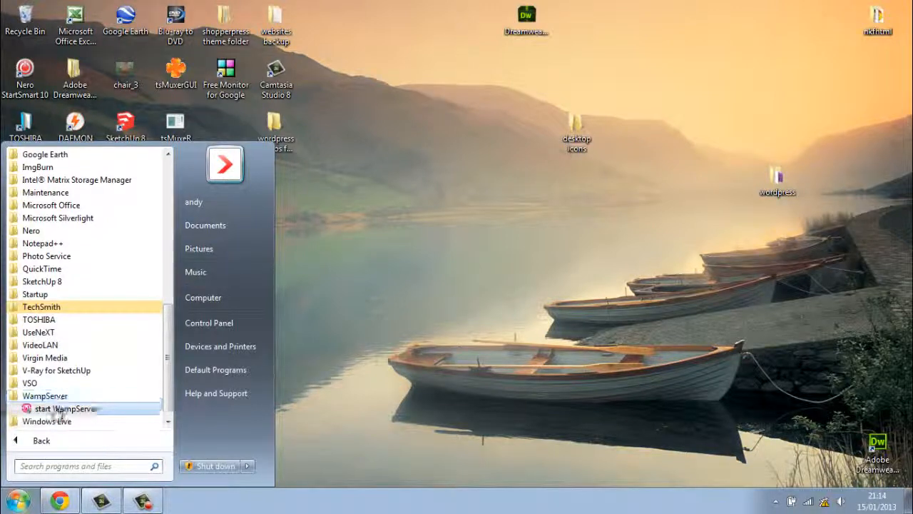
{"action": "left_click", "coordinate": [60, 410]}
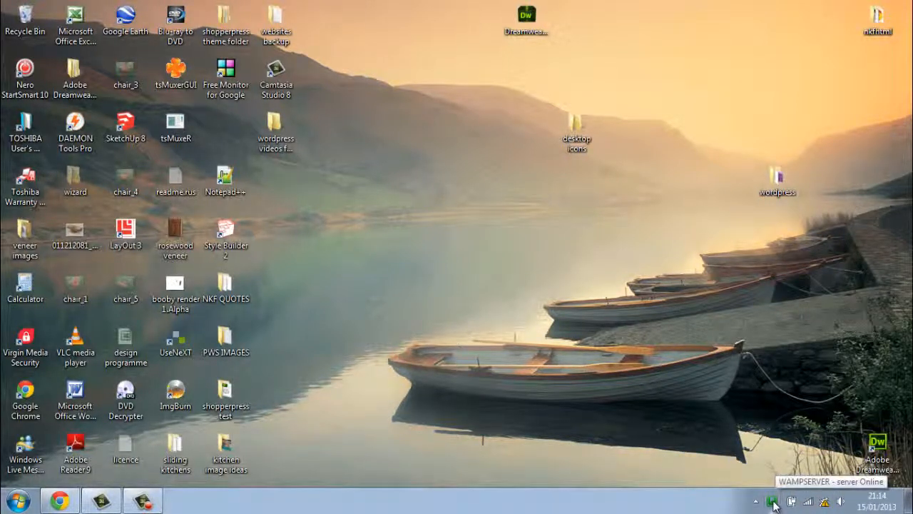
Open phpMyAdmin from the WampServer tray menu.
{"action": "left_click", "coordinate": [773, 501]}
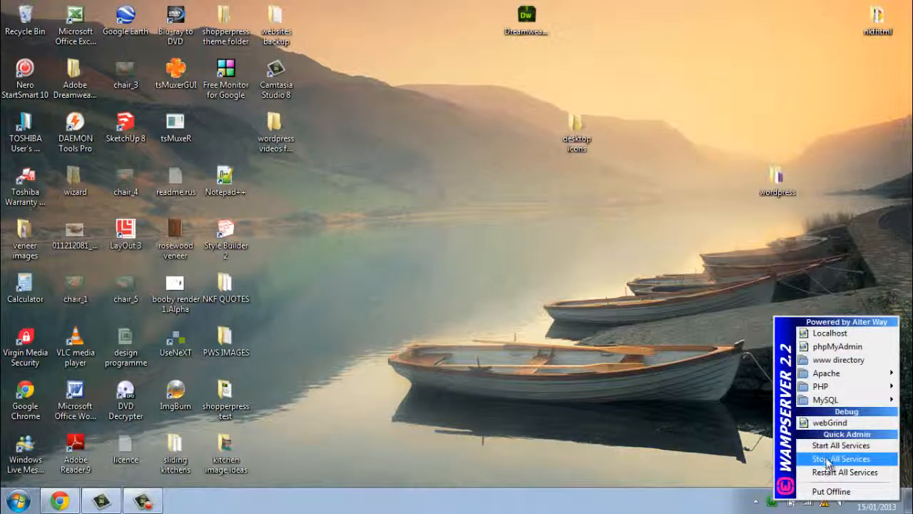
{"action": "mouse_move", "coordinate": [826, 388]}
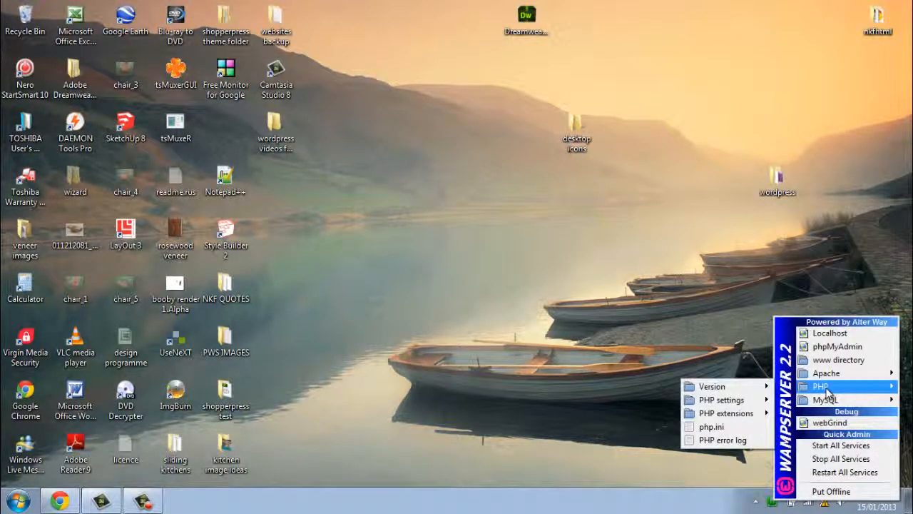
{"action": "left_click", "coordinate": [830, 346]}
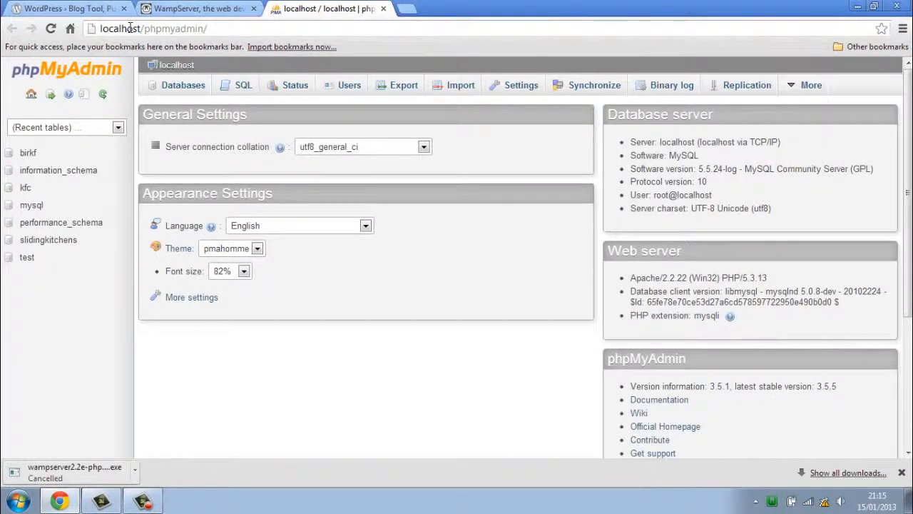
Close the localhost phpMyAdmin tab and minimize Chrome.
{"action": "left_click", "coordinate": [383, 8]}
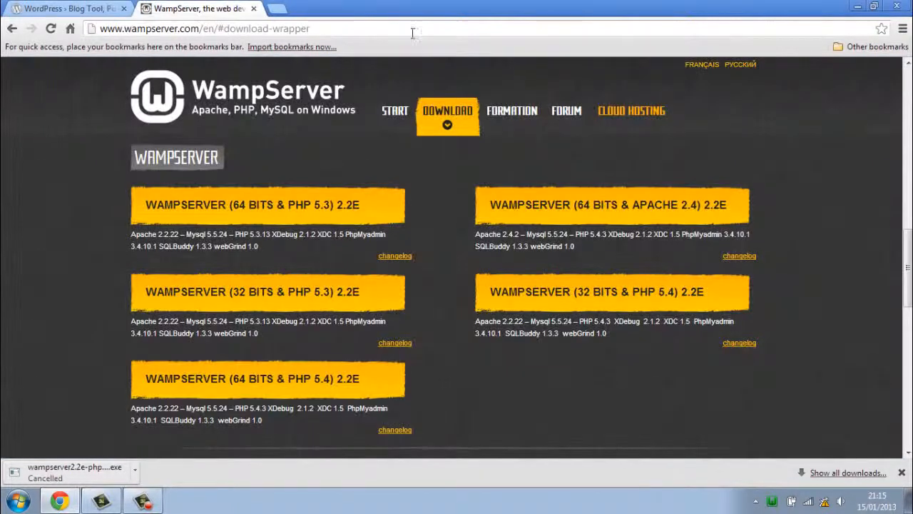
{"action": "left_click", "coordinate": [859, 7]}
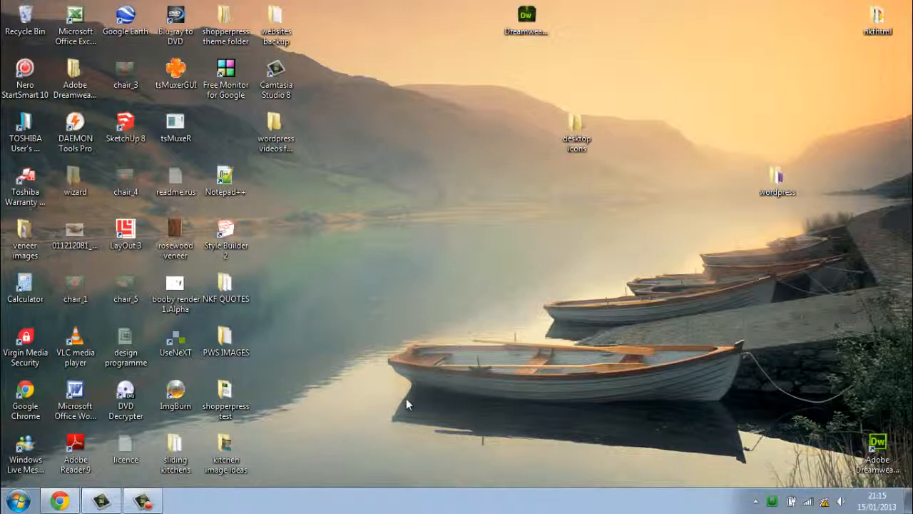
{"action": "left_click", "coordinate": [18, 502]}
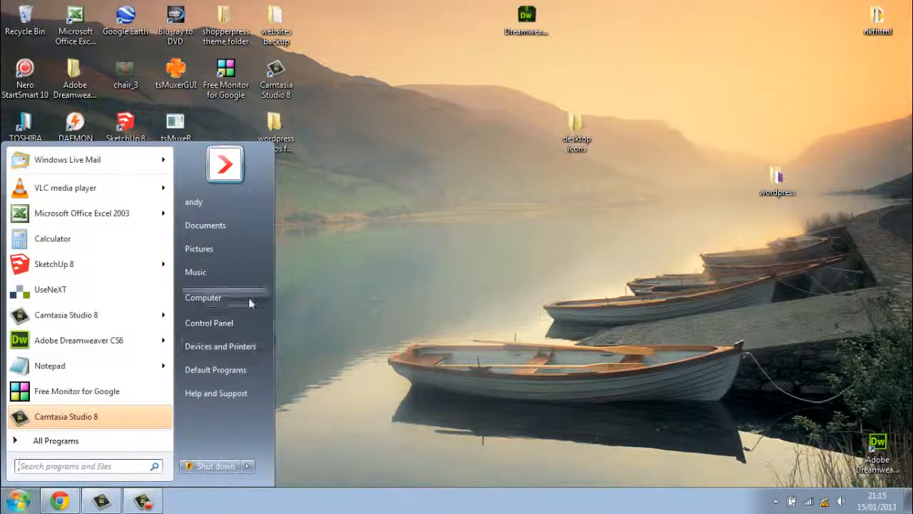
{"action": "left_click", "coordinate": [214, 298]}
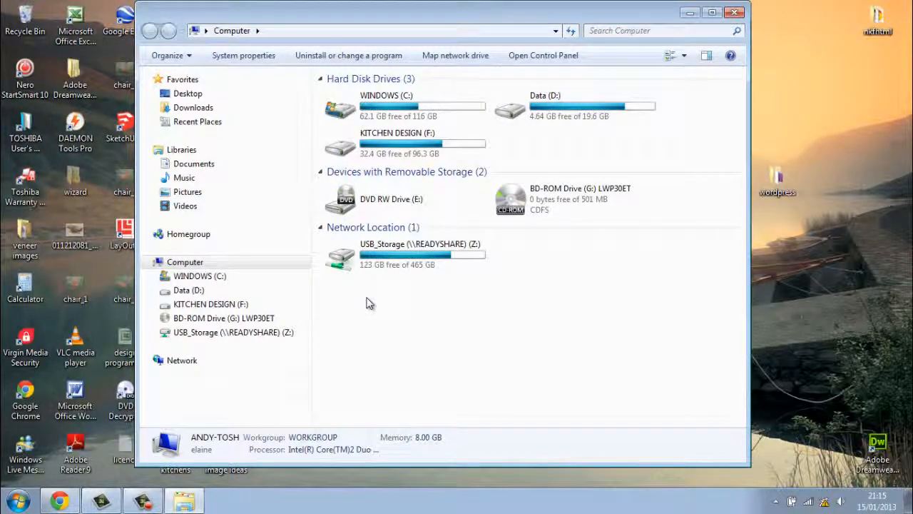
{"action": "double_click", "coordinate": [471, 110]}
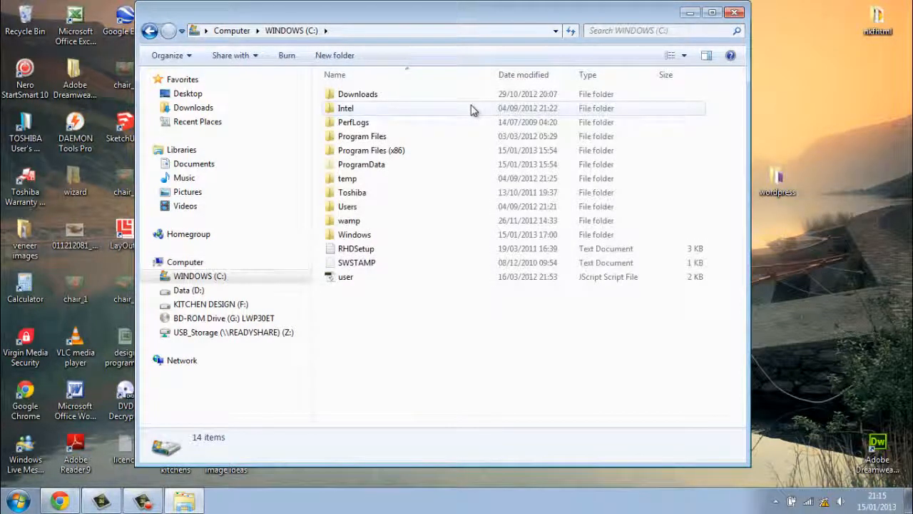
{"action": "double_click", "coordinate": [366, 226]}
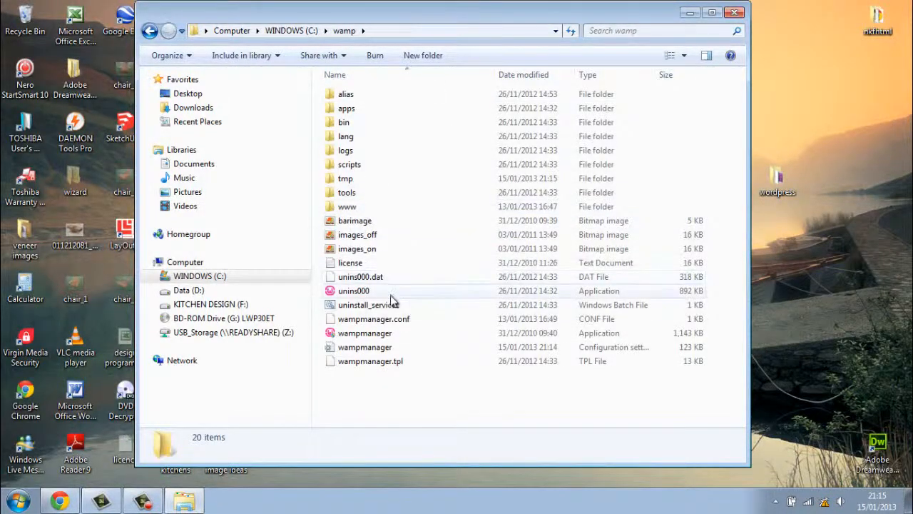
{"action": "double_click", "coordinate": [357, 207]}
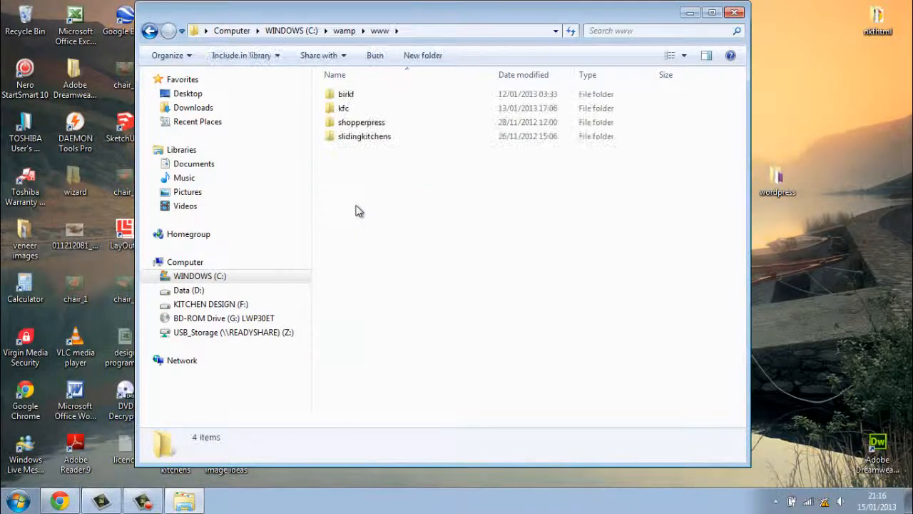
{"action": "double_click", "coordinate": [346, 111]}
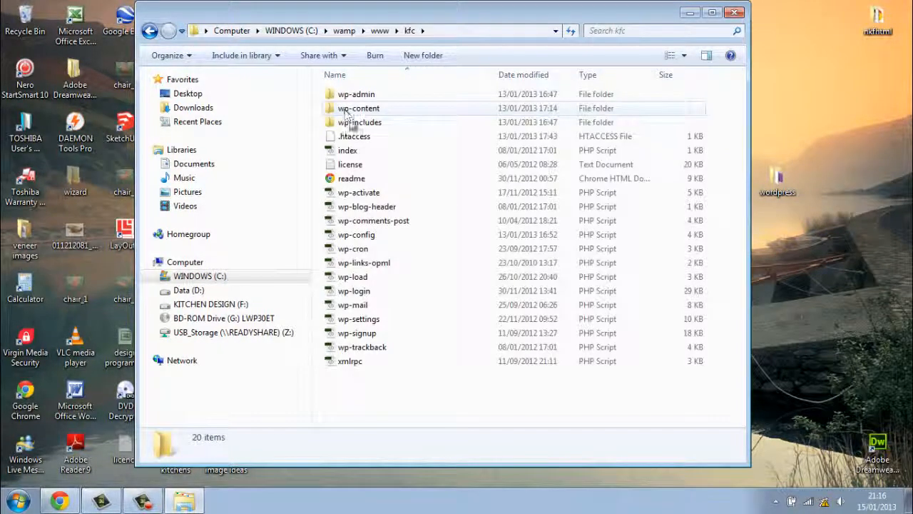
{"action": "left_click_drag", "start_coordinate": [409, 399], "coordinate": [373, 90]}
{"action": "left_click", "coordinate": [440, 402]}
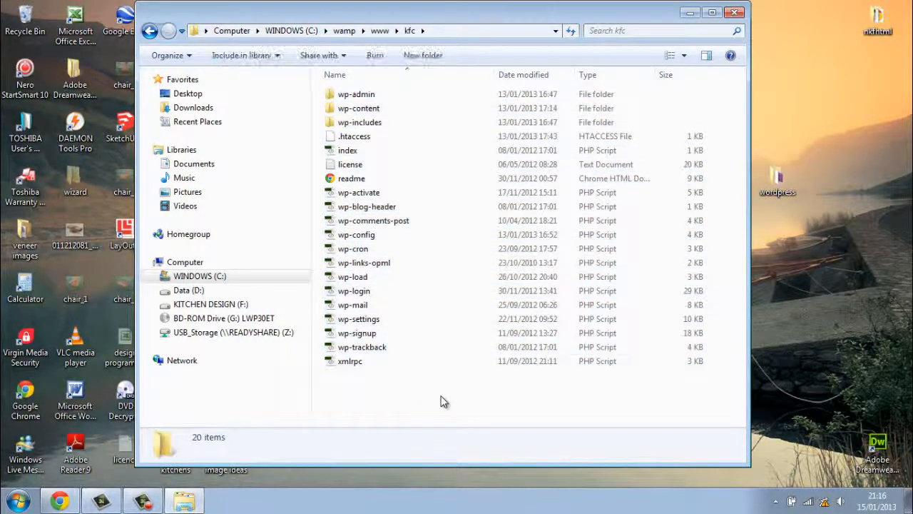
{"action": "left_click", "coordinate": [150, 31]}
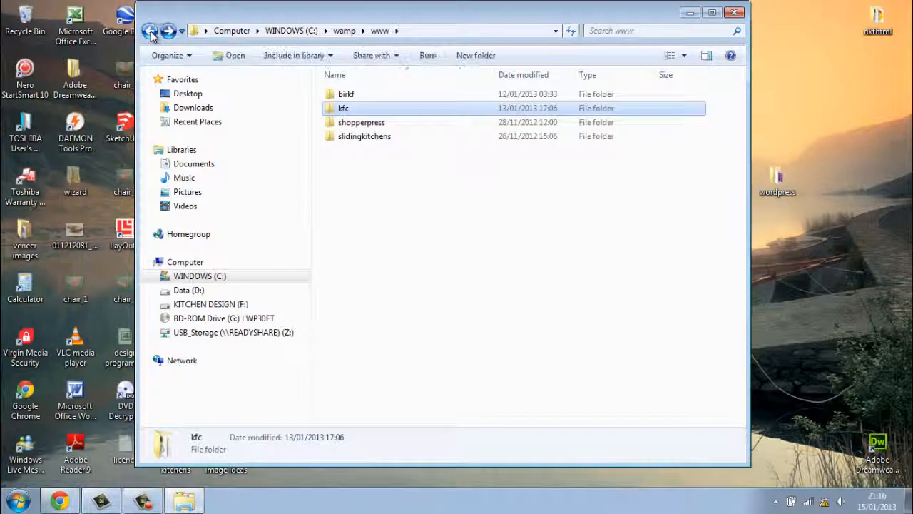
Create a new folder named rabbit in C:\wamp\www, then minimize the Explorer window.
{"action": "right_click", "coordinate": [335, 168]}
{"action": "mouse_move", "coordinate": [461, 330]}
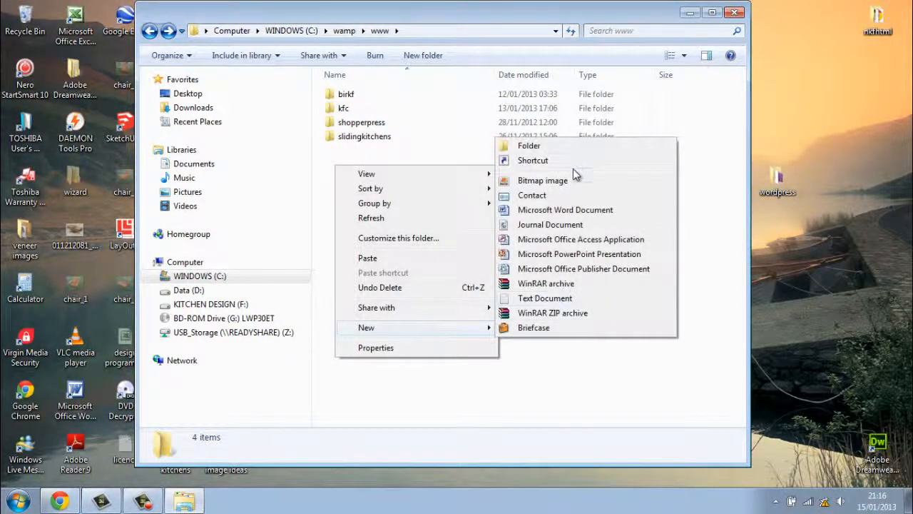
{"action": "left_click", "coordinate": [573, 147]}
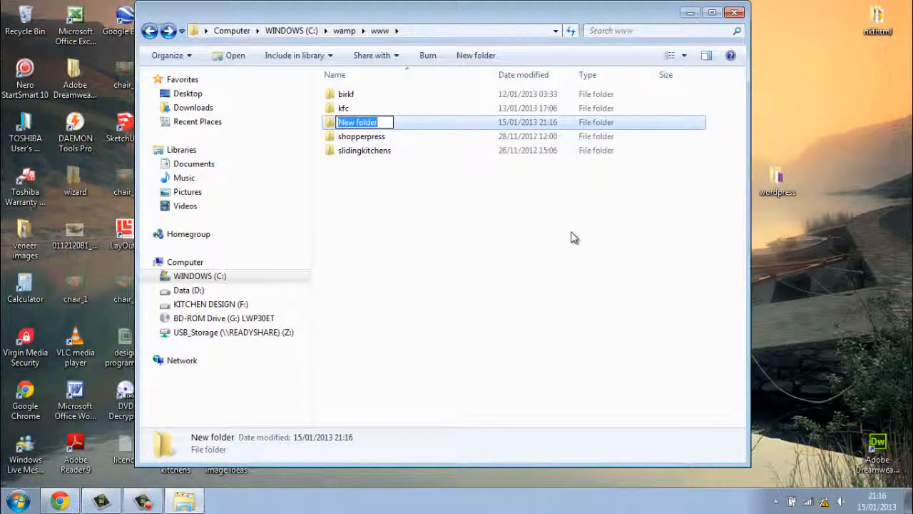
{"action": "type", "text": "rjr"}
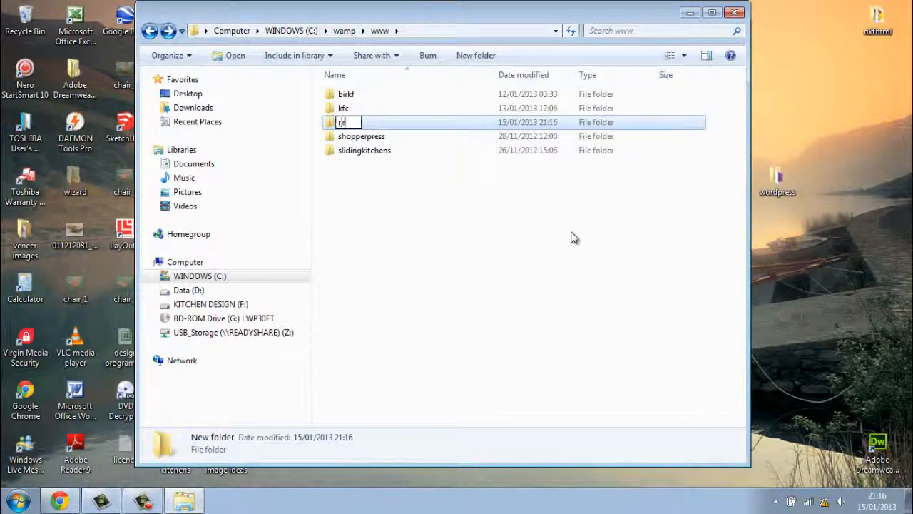
{"action": "type", "text": "bit"}
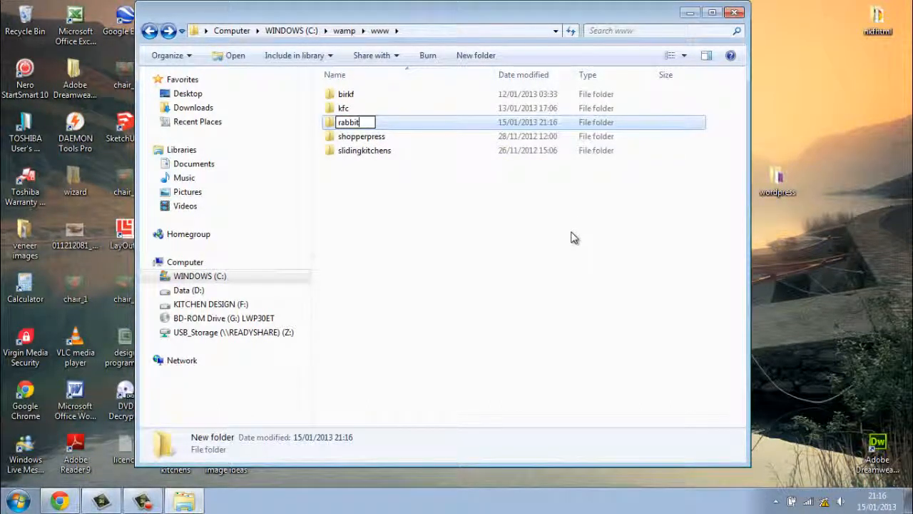
{"action": "left_click", "coordinate": [514, 258]}
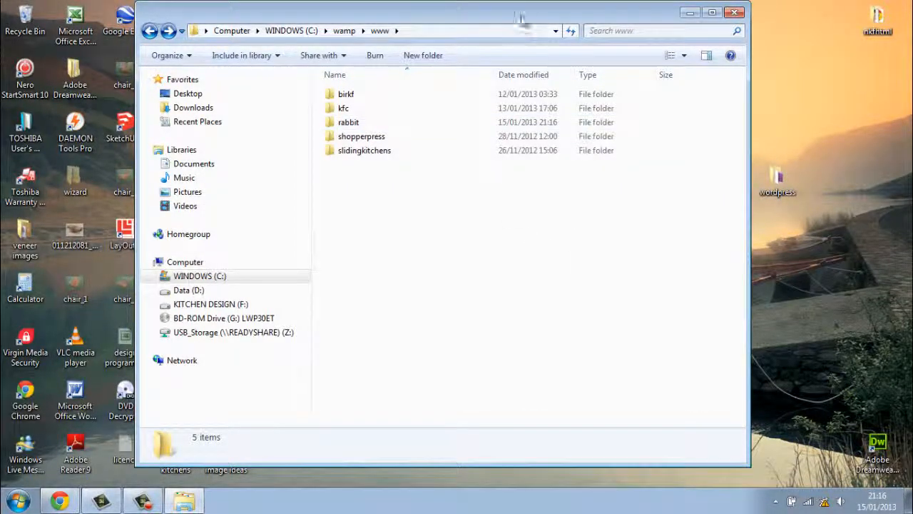
{"action": "left_click_drag", "start_coordinate": [522, 21], "coordinate": [392, 34]}
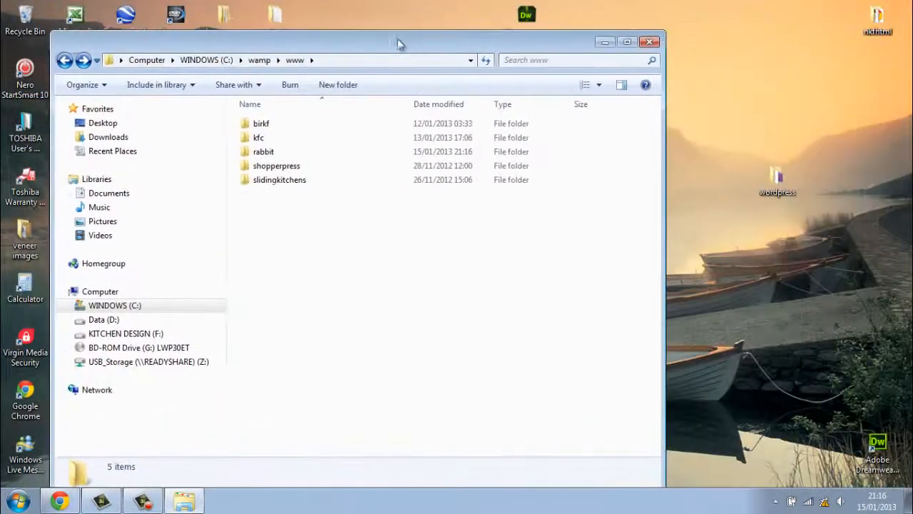
{"action": "left_click", "coordinate": [607, 38]}
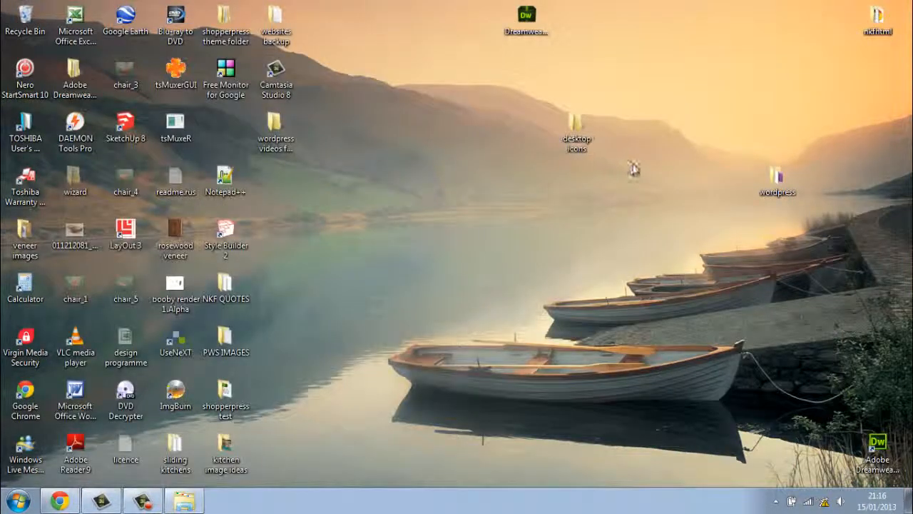
Open the desktop wordpress > wordpress-3.5 > wordpress folder.
{"action": "double_click", "coordinate": [778, 187]}
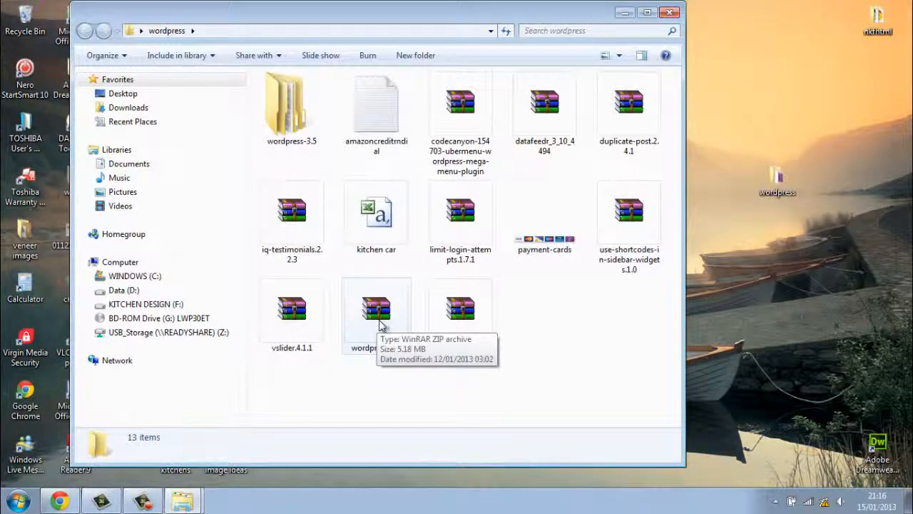
{"action": "double_click", "coordinate": [296, 113]}
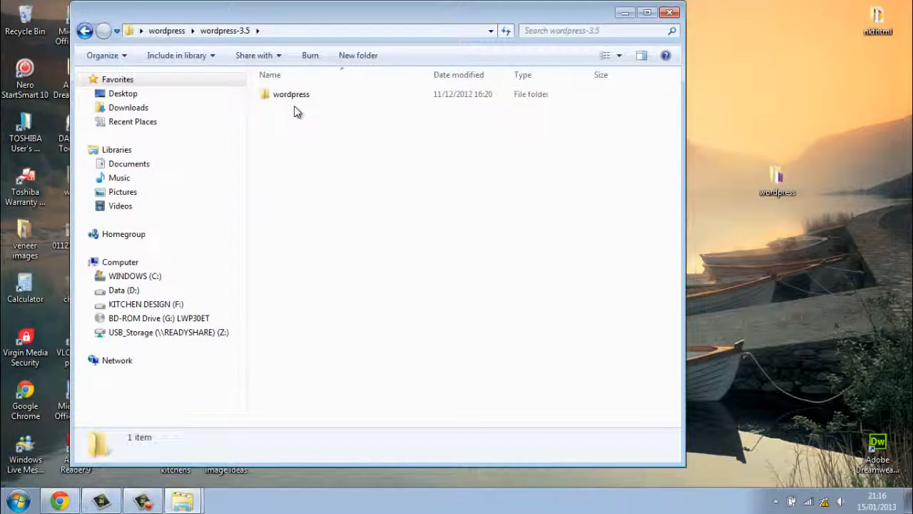
{"action": "double_click", "coordinate": [296, 98]}
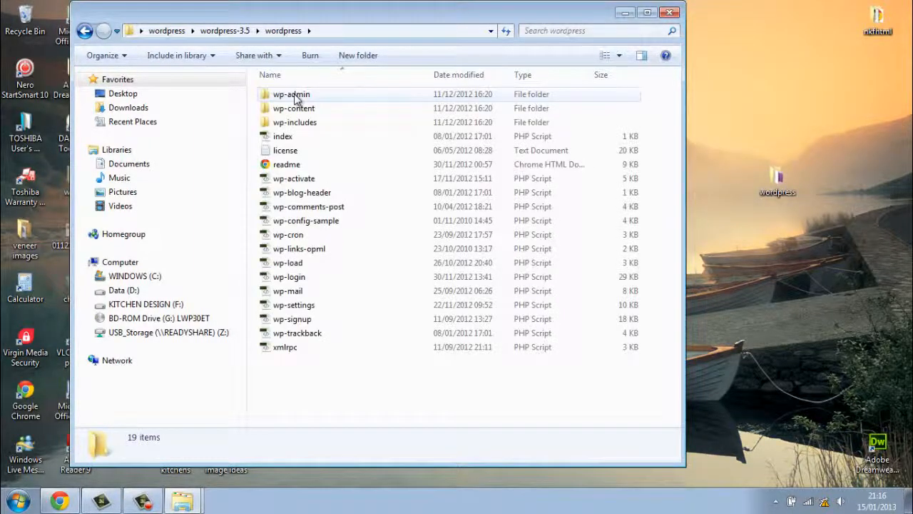
{"action": "left_click", "coordinate": [84, 33]}
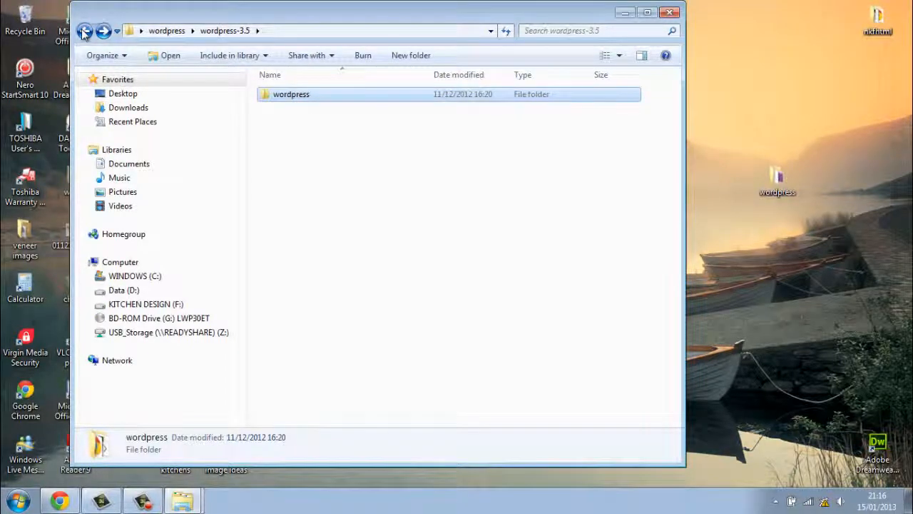
{"action": "double_click", "coordinate": [281, 95]}
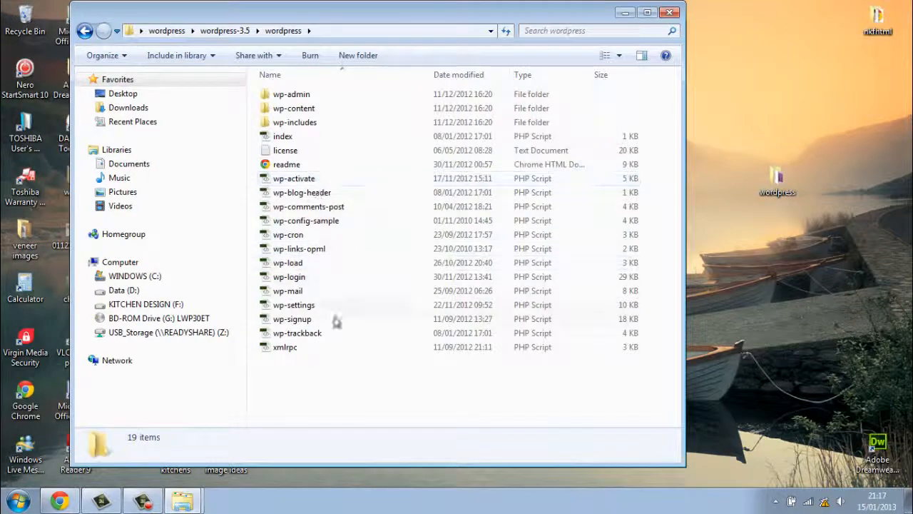
Copy all 19 WordPress files and folders, then close the window.
{"action": "left_click_drag", "start_coordinate": [382, 384], "coordinate": [286, 98]}
{"action": "right_click", "coordinate": [299, 158]}
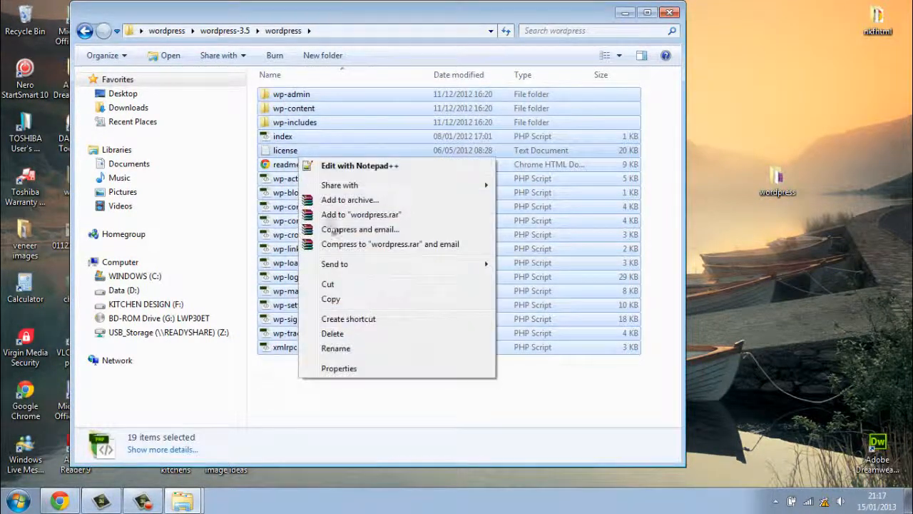
{"action": "left_click", "coordinate": [346, 300]}
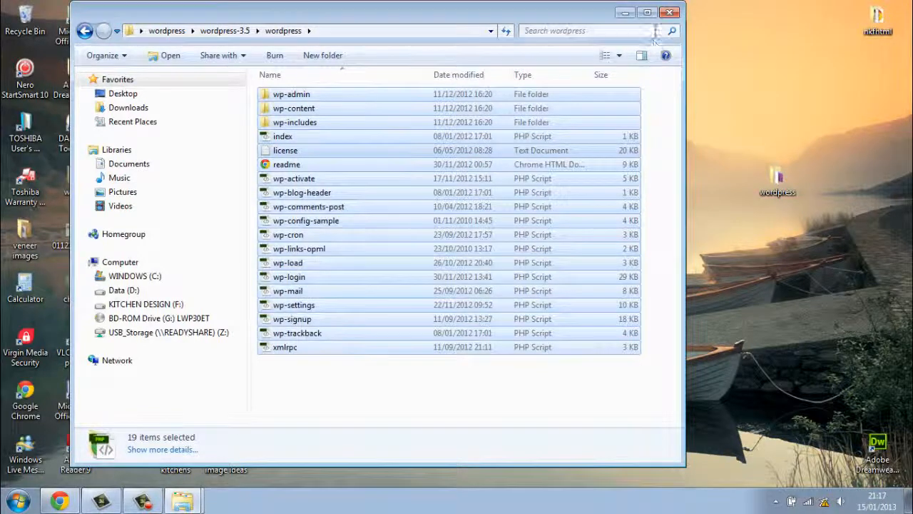
{"action": "left_click", "coordinate": [671, 13]}
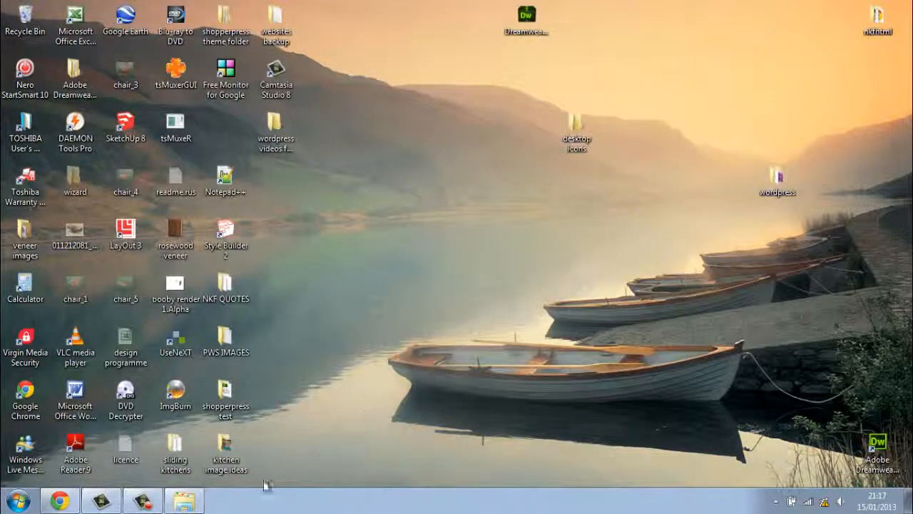
Paste the 19 copied WordPress items into C:\wamp\www\rabbit and close the window.
{"action": "left_click", "coordinate": [187, 502]}
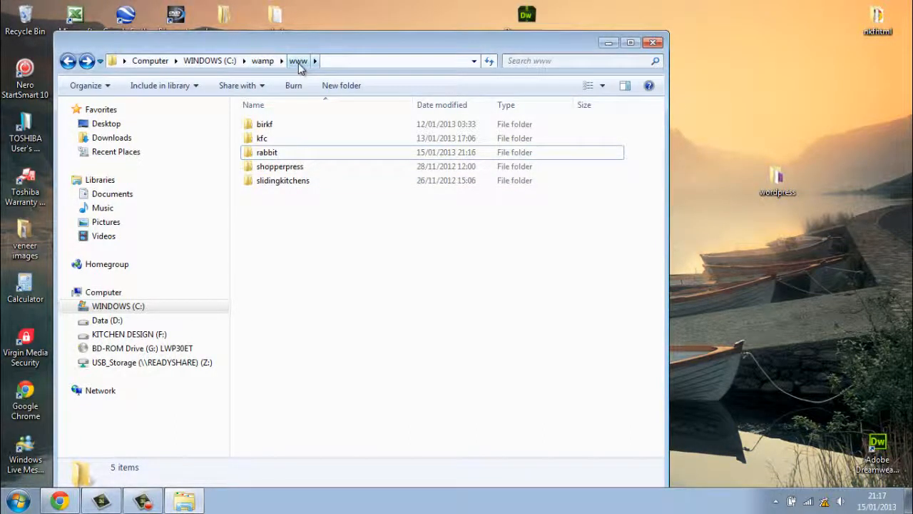
{"action": "double_click", "coordinate": [286, 156]}
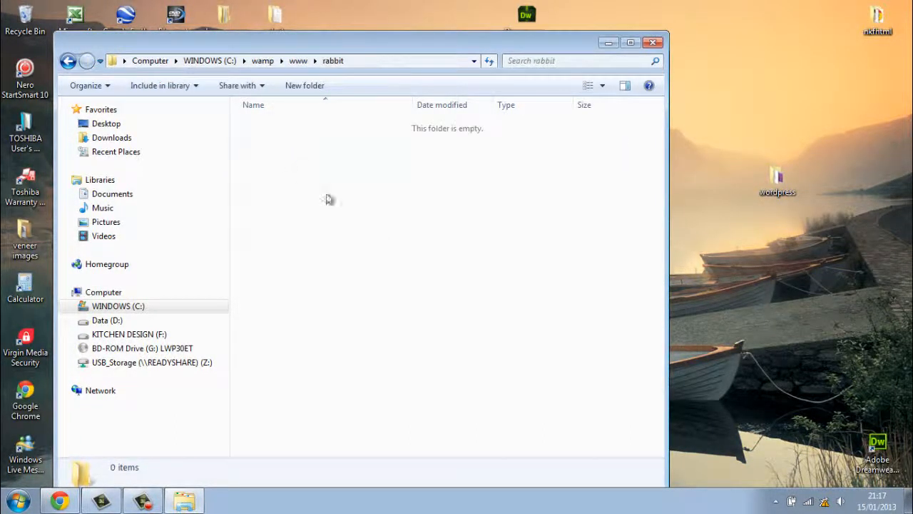
{"action": "right_click", "coordinate": [318, 179]}
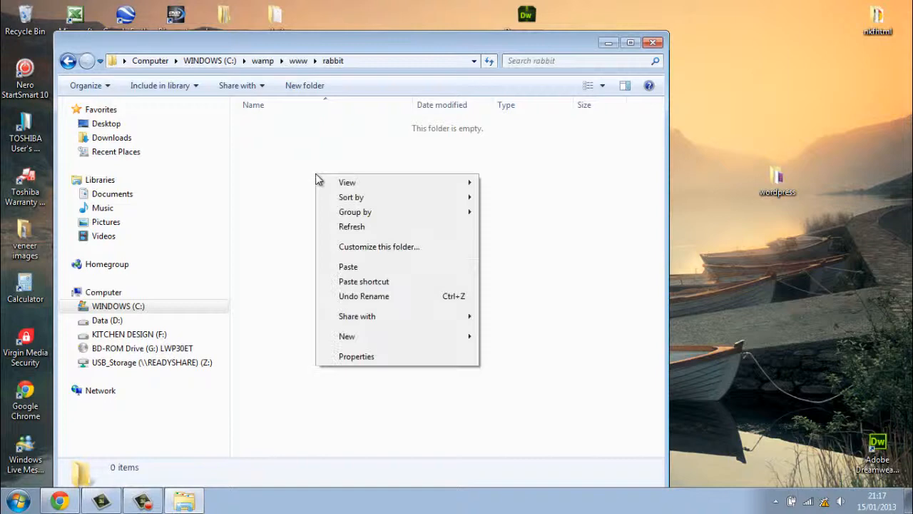
{"action": "left_click", "coordinate": [339, 268]}
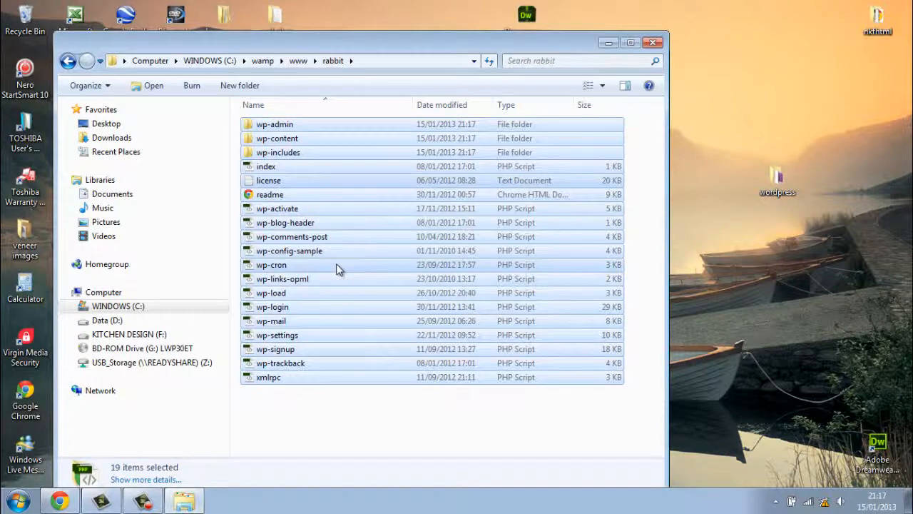
{"action": "left_click", "coordinate": [367, 423]}
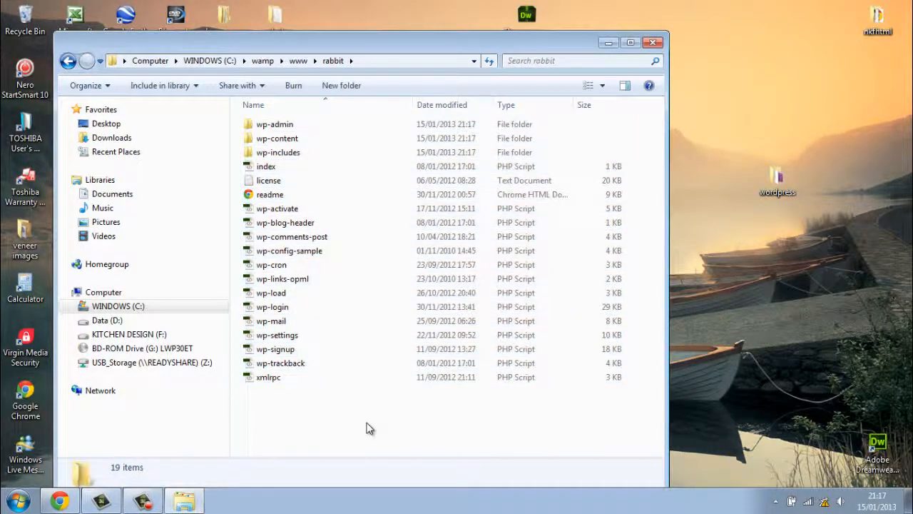
{"action": "left_click", "coordinate": [653, 43]}
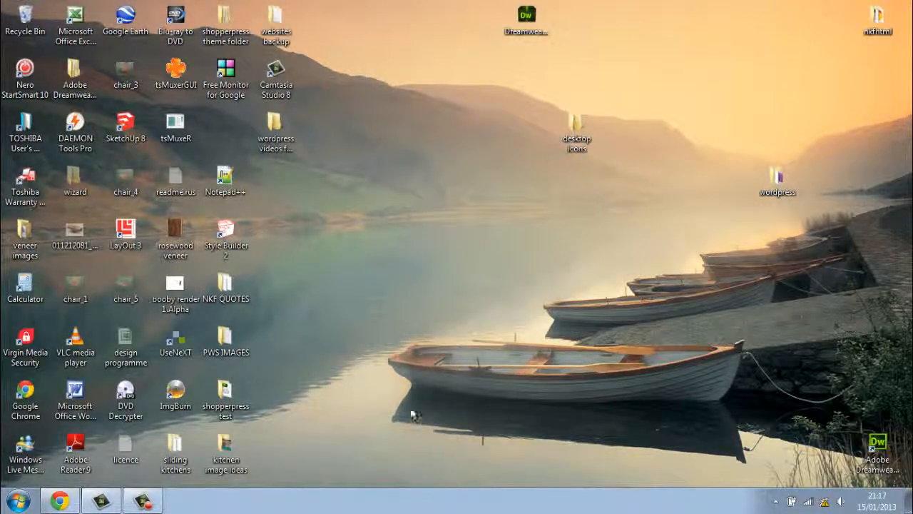
Open phpMyAdmin 3.5.1 at localhost/phpmyadmin via the hidden WampServer tray icon.
{"action": "left_click", "coordinate": [777, 502]}
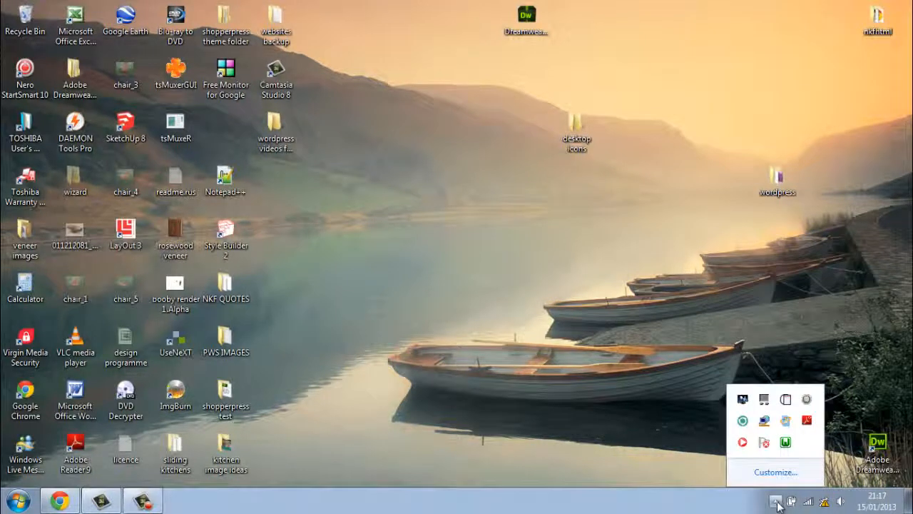
{"action": "left_click", "coordinate": [786, 443]}
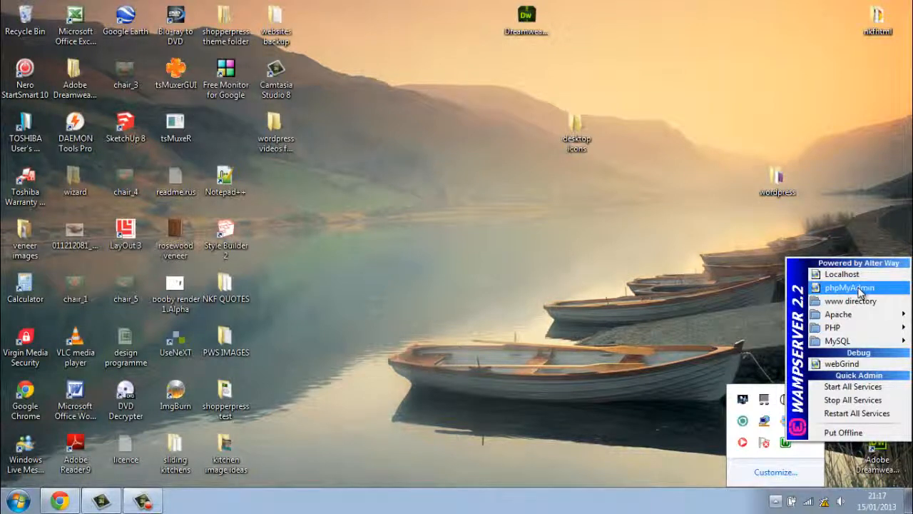
{"action": "mouse_move", "coordinate": [855, 315]}
{"action": "left_click", "coordinate": [851, 287]}
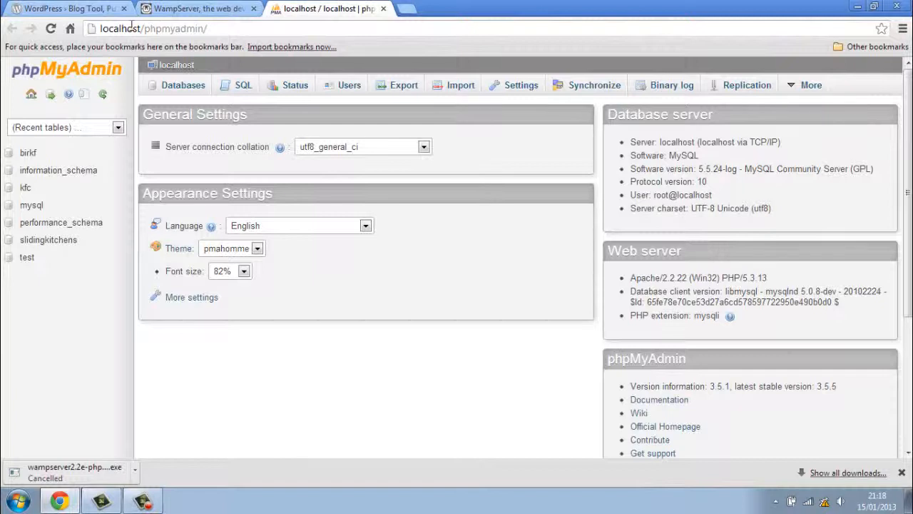
{"action": "left_click", "coordinate": [32, 95]}
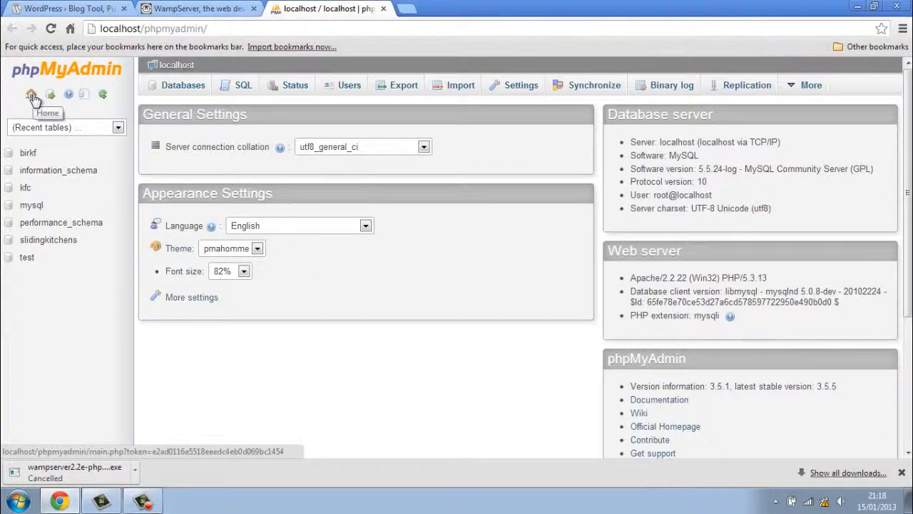
Create the rabbit database on the Databases tab and open it from the sidebar.
{"action": "left_click", "coordinate": [178, 91]}
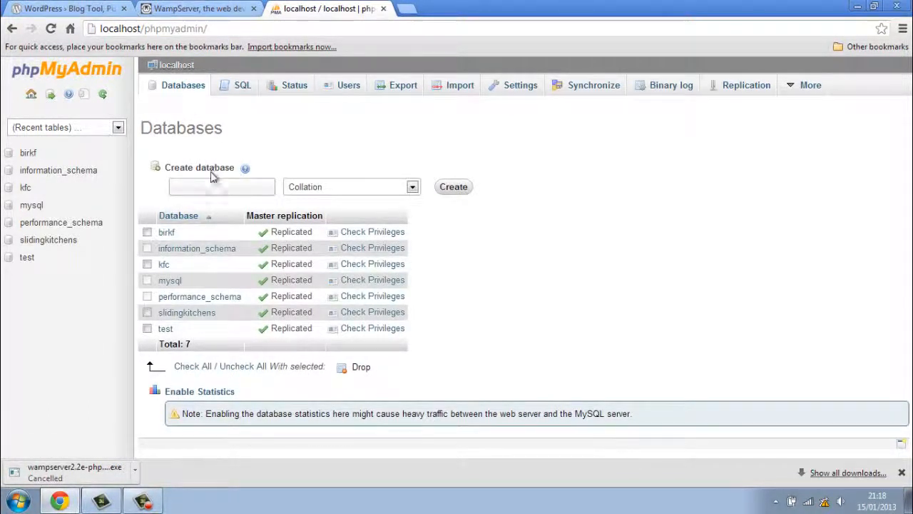
{"action": "left_click", "coordinate": [206, 187]}
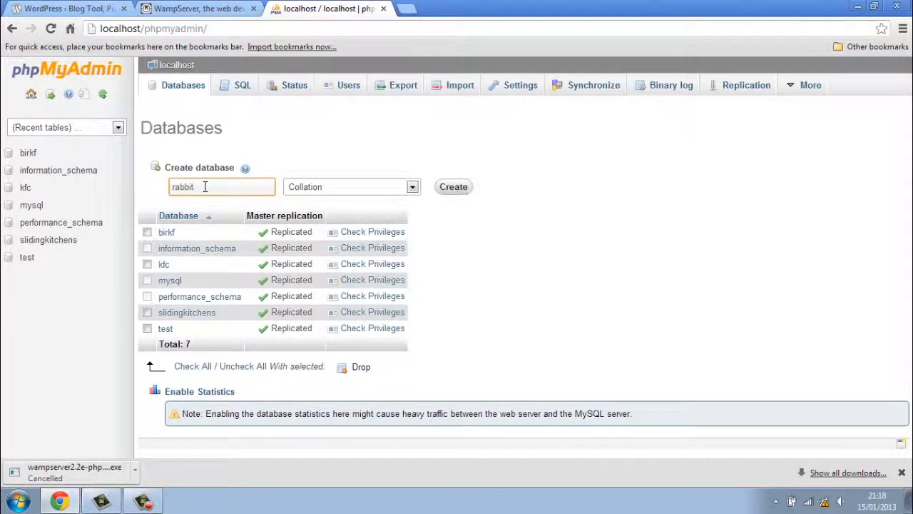
{"action": "left_click", "coordinate": [457, 189]}
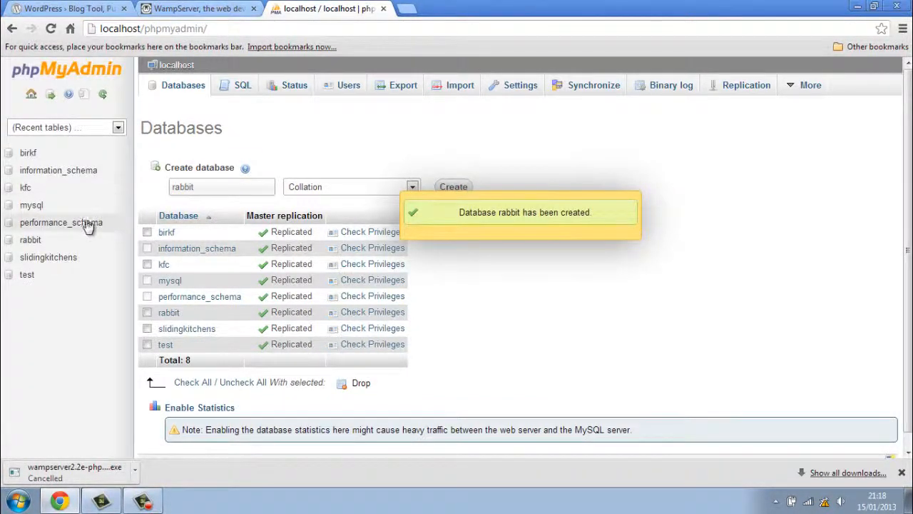
{"action": "left_click", "coordinate": [32, 95]}
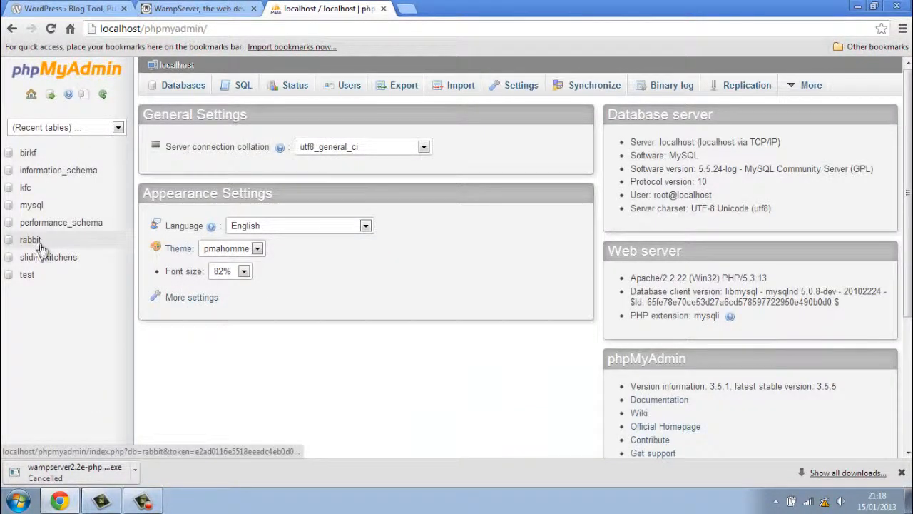
{"action": "left_click", "coordinate": [40, 246]}
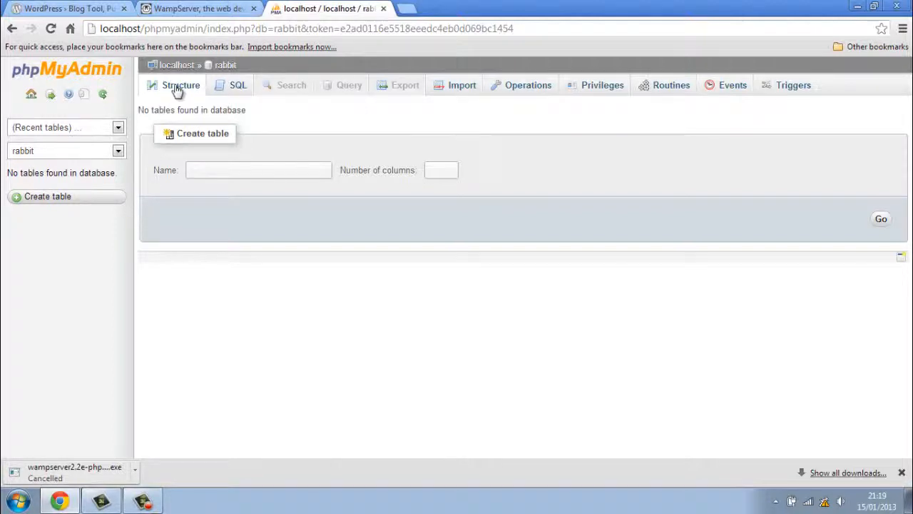
Close the phpMyAdmin tab and bring the Chrome window back.
{"action": "left_click", "coordinate": [384, 9]}
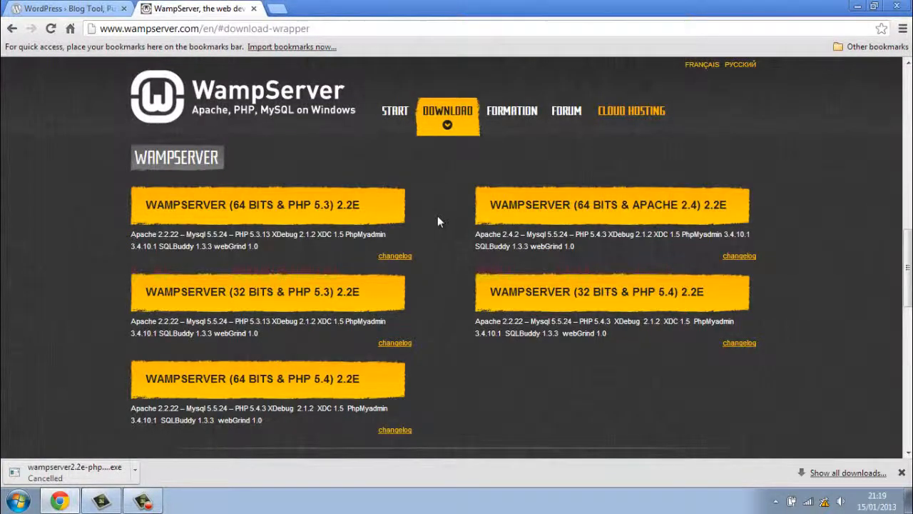
{"action": "left_click", "coordinate": [859, 8]}
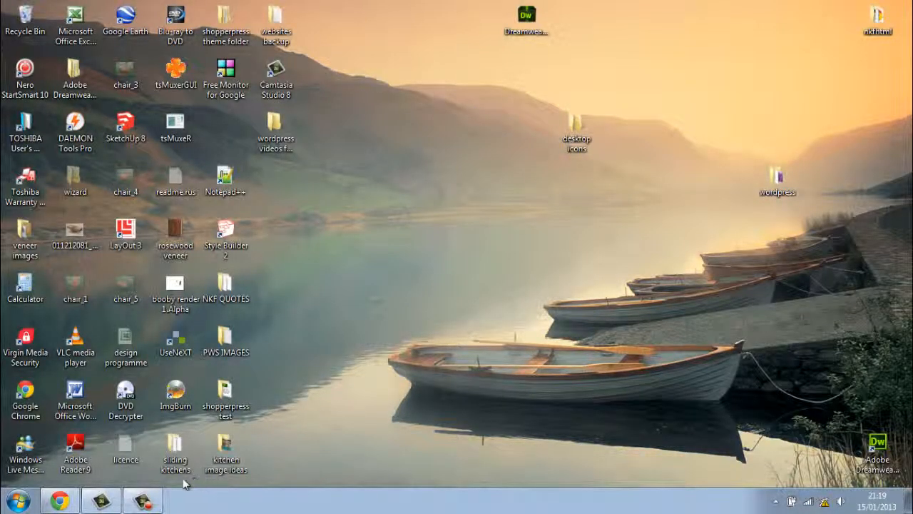
{"action": "left_click", "coordinate": [60, 501]}
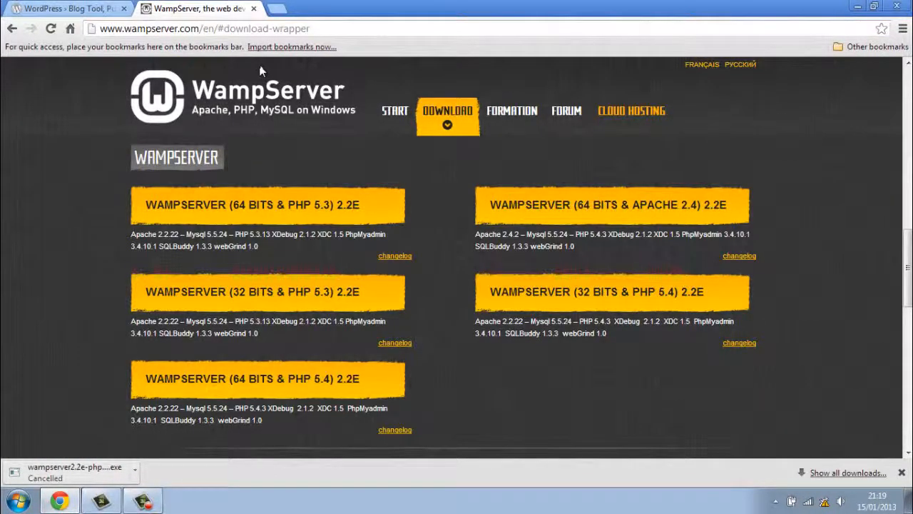
Open localhost/rabbit, confirm it reports a missing wp-config.php, then close that tab.
{"action": "left_click", "coordinate": [252, 30]}
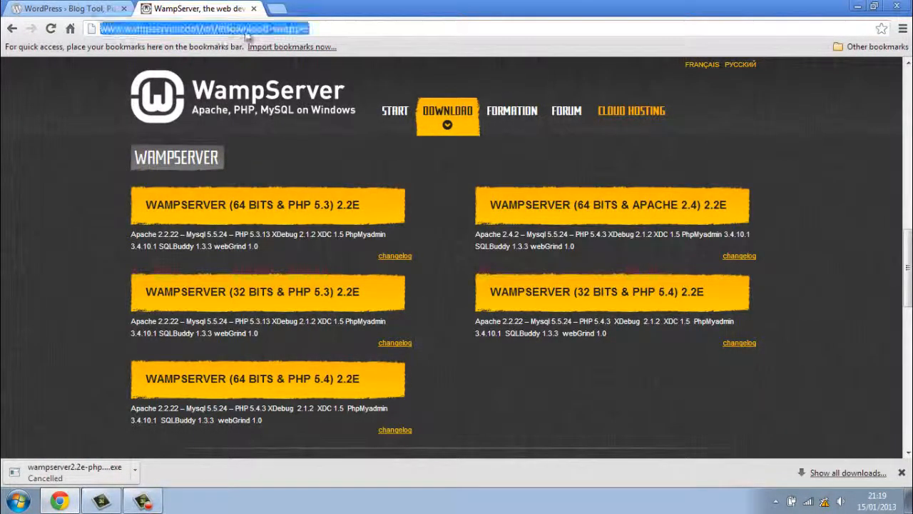
{"action": "type", "text": "loc"}
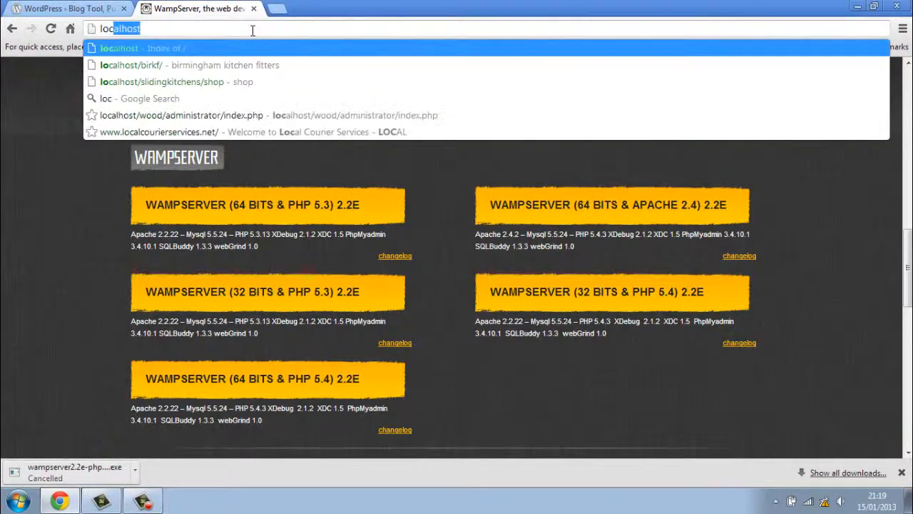
{"action": "type", "text": "al"}
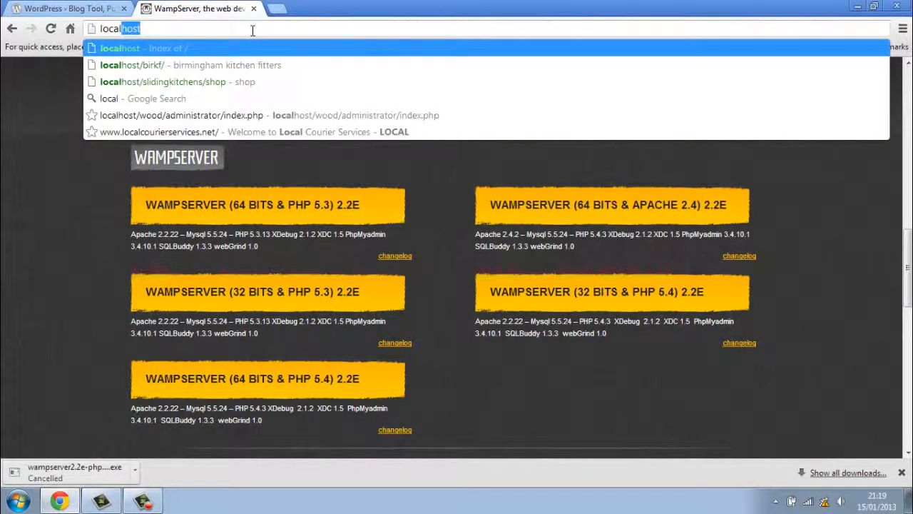
{"action": "type", "text": "host"}
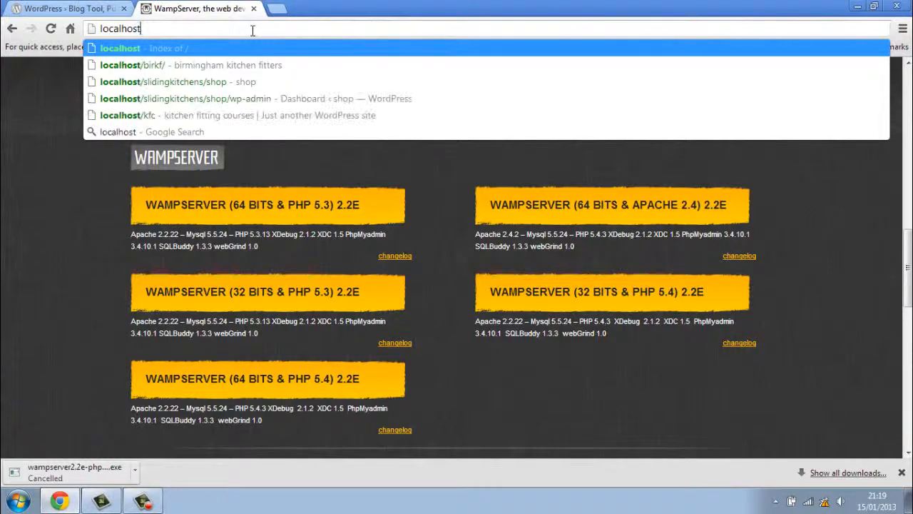
{"action": "key", "text": "Return"}
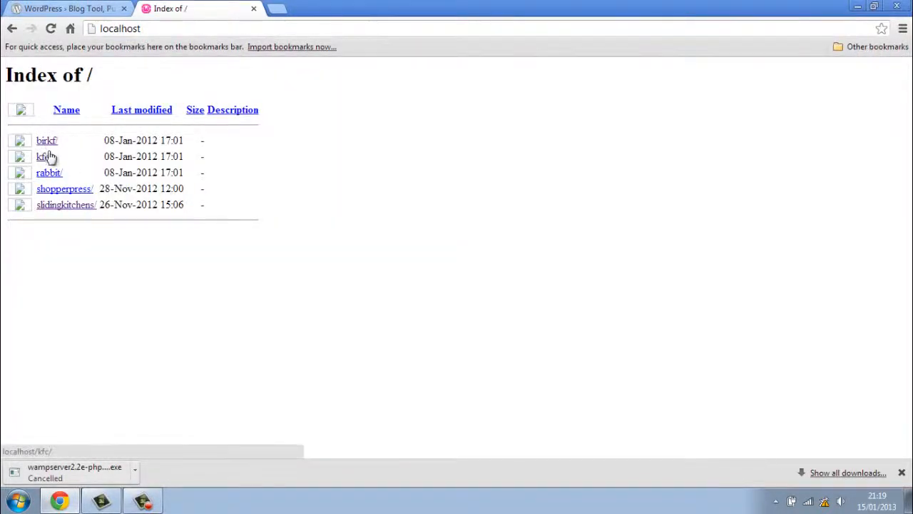
{"action": "left_click", "coordinate": [55, 174]}
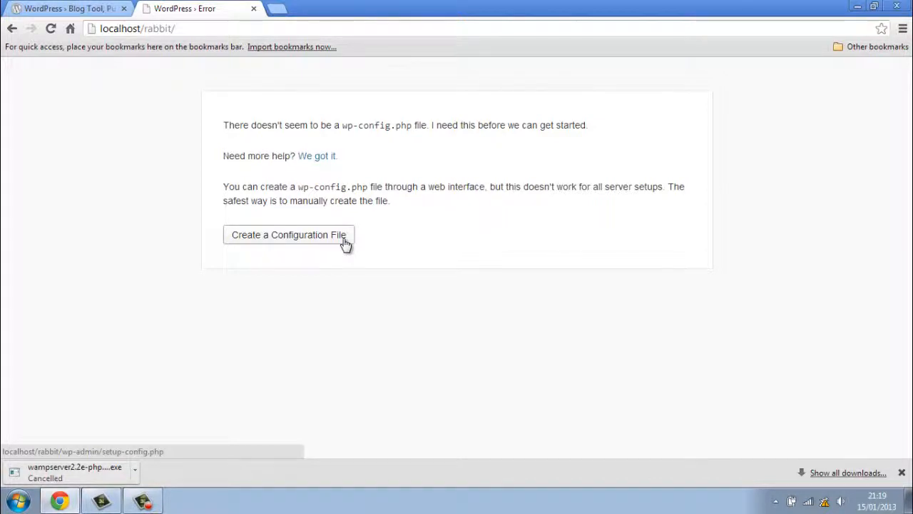
{"action": "left_click", "coordinate": [254, 9]}
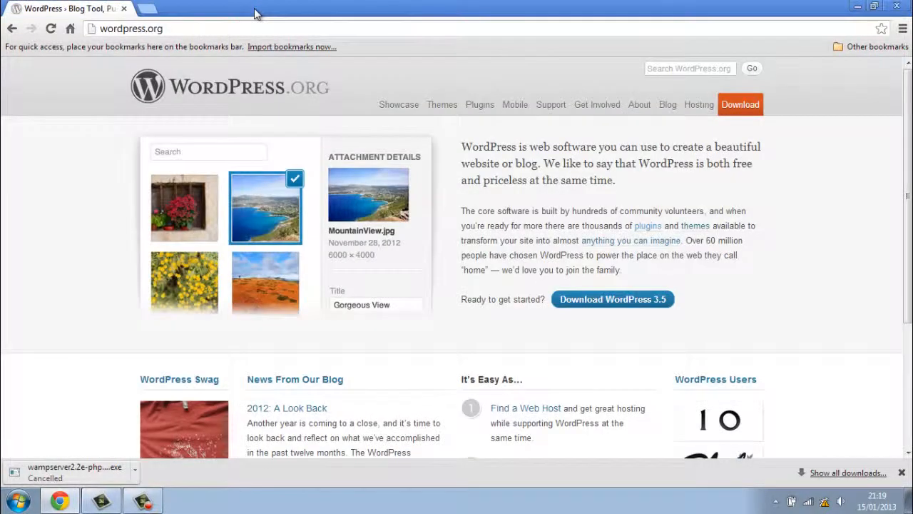
Close Chrome and browse in Explorer to the C:\wamp\www\rabbit folder.
{"action": "left_click", "coordinate": [897, 7]}
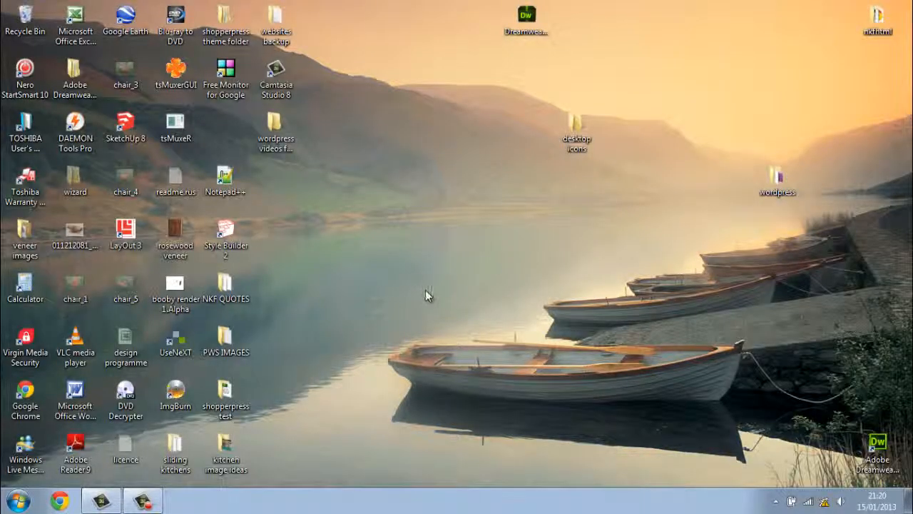
{"action": "left_click", "coordinate": [17, 501]}
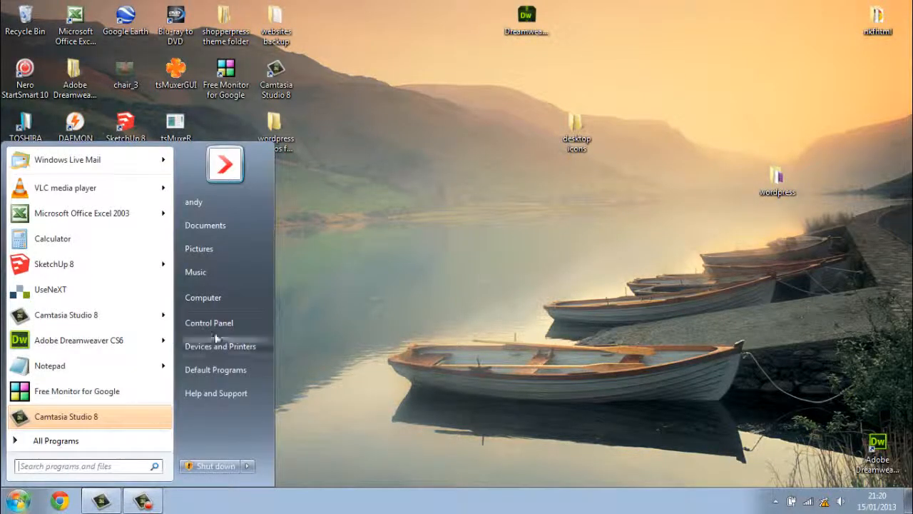
{"action": "left_click", "coordinate": [234, 298]}
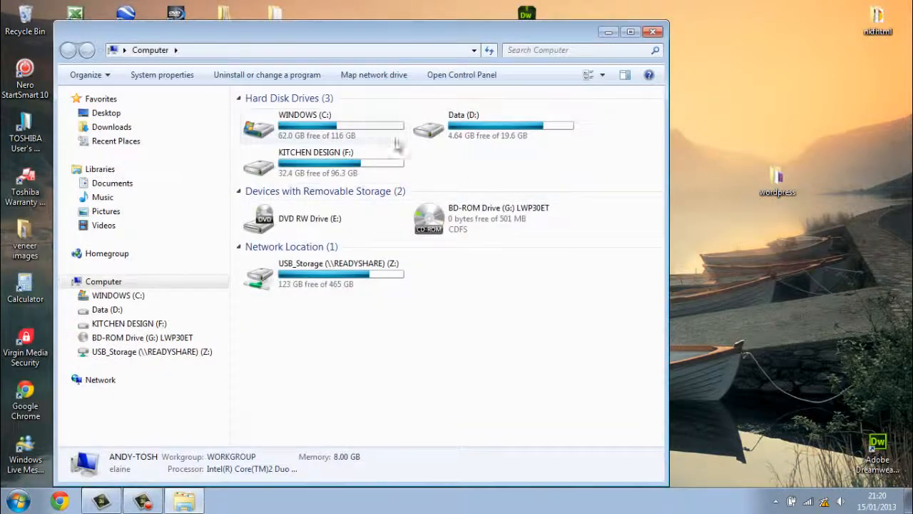
{"action": "double_click", "coordinate": [364, 127]}
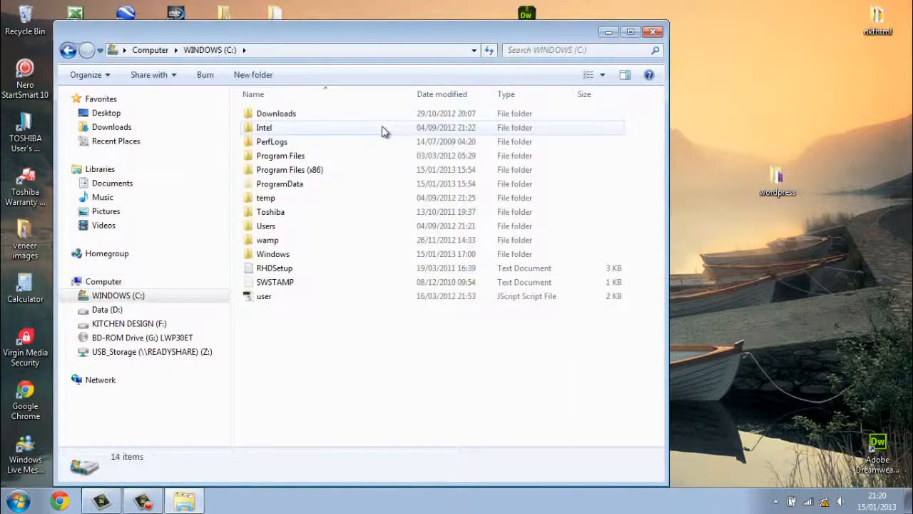
{"action": "double_click", "coordinate": [287, 243]}
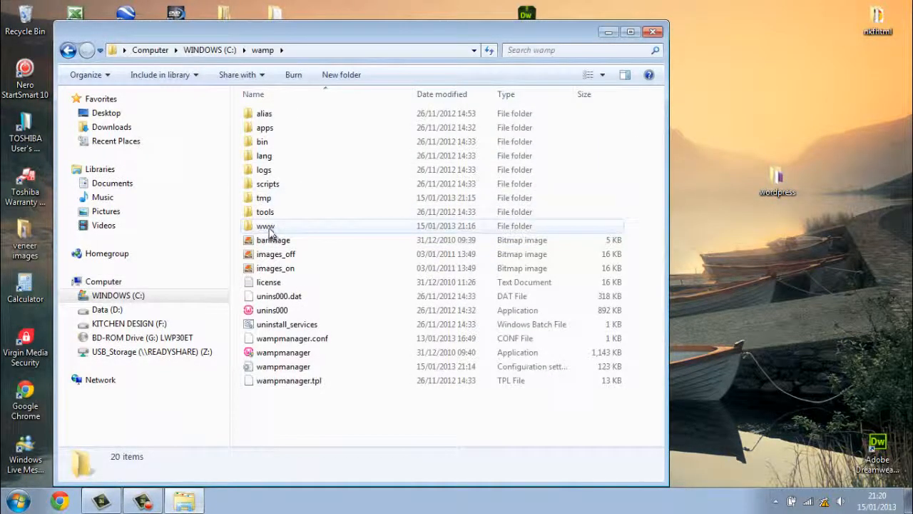
{"action": "double_click", "coordinate": [268, 227]}
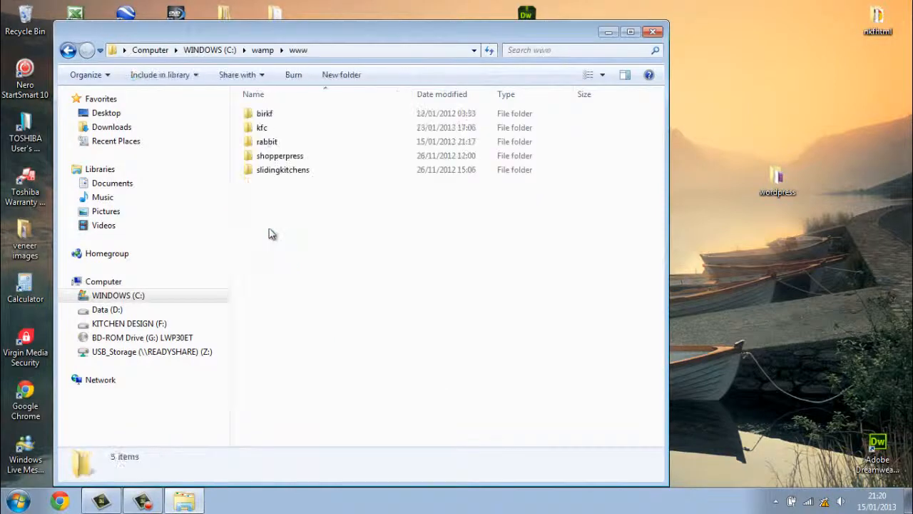
{"action": "double_click", "coordinate": [285, 142]}
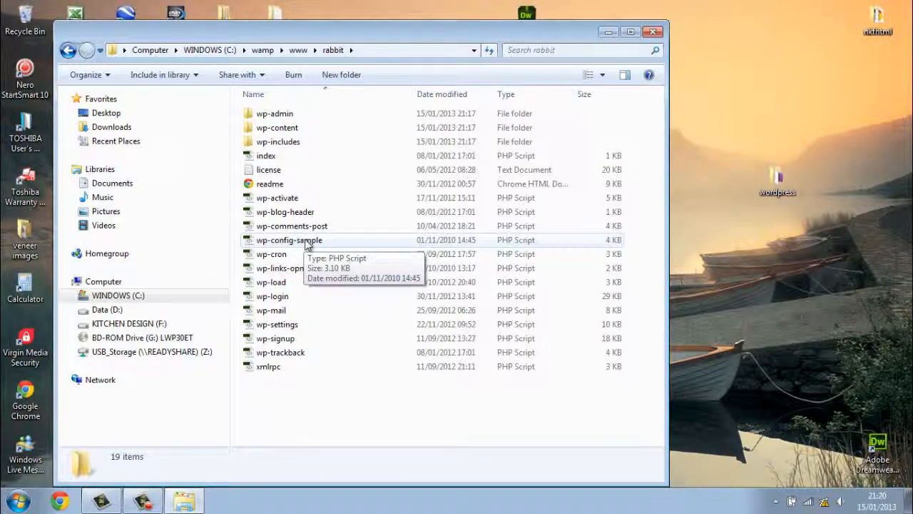
View wp-config-sample in Notepad, then close the Notepad window.
{"action": "right_click", "coordinate": [309, 245]}
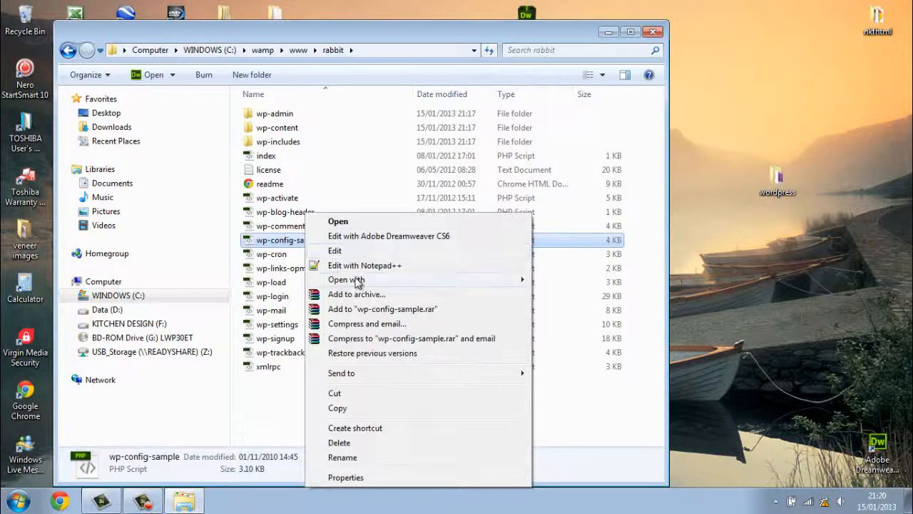
{"action": "mouse_move", "coordinate": [358, 281]}
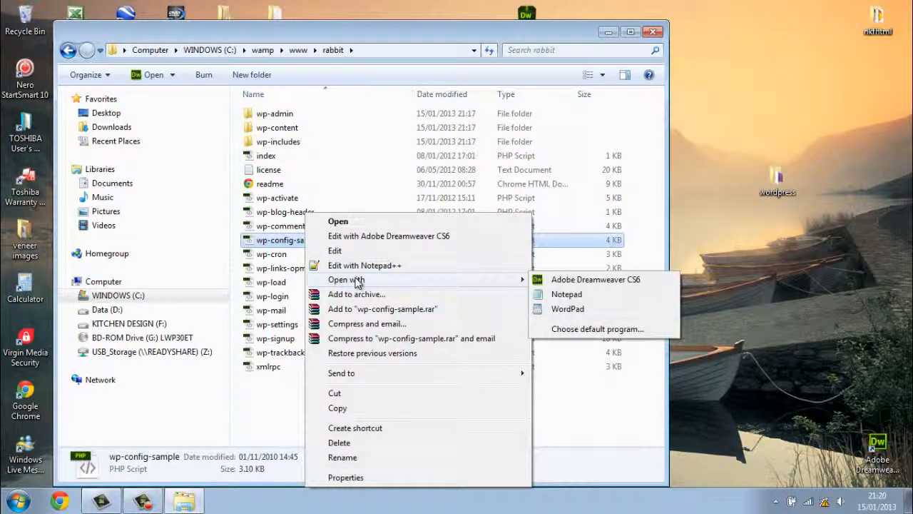
{"action": "left_click", "coordinate": [556, 295]}
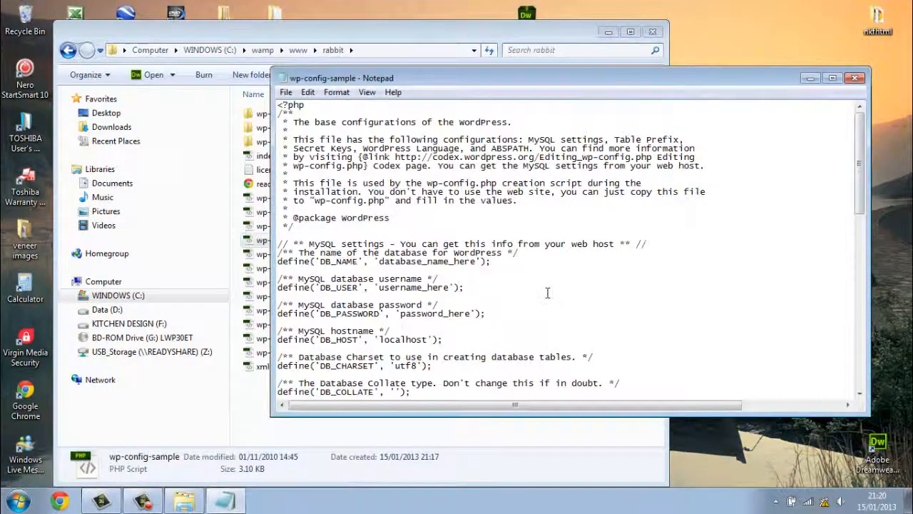
{"action": "left_click", "coordinate": [855, 78]}
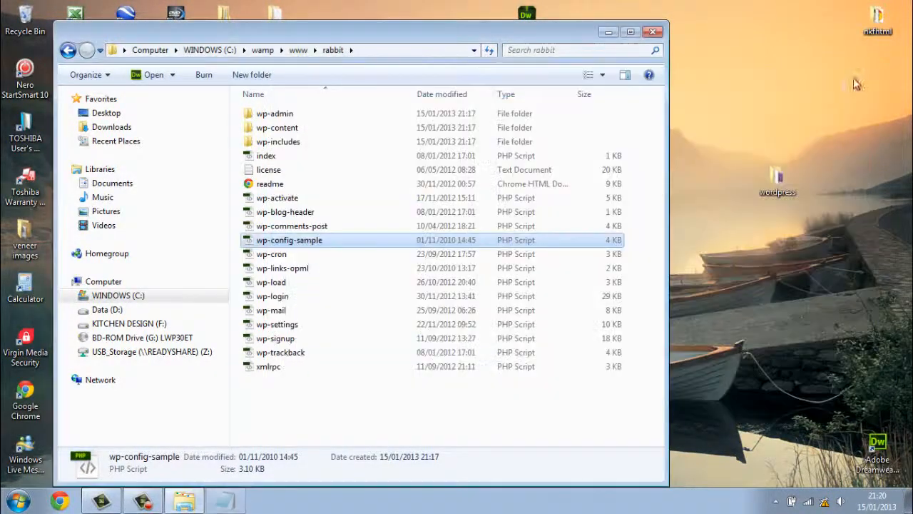
Open wp-config-sample.php with Notepad++ and scroll down to its MySQL settings.
{"action": "right_click", "coordinate": [316, 243]}
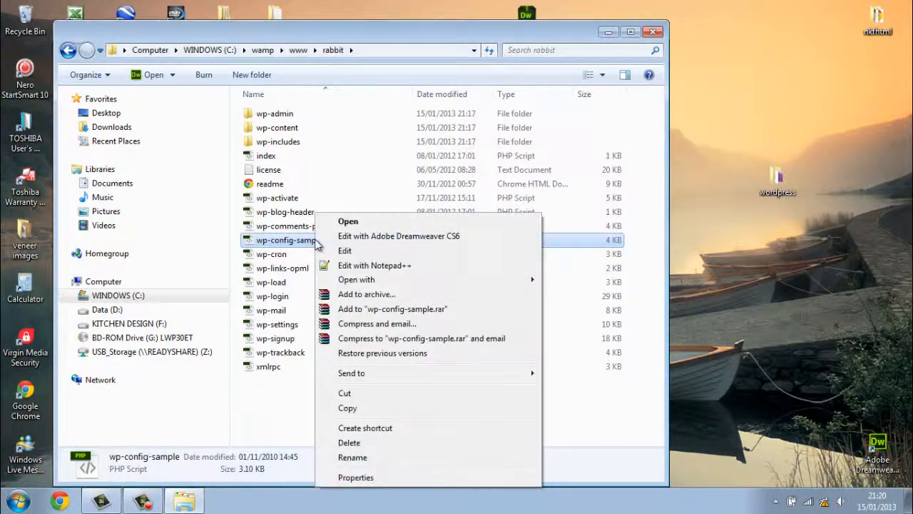
{"action": "left_click", "coordinate": [357, 265]}
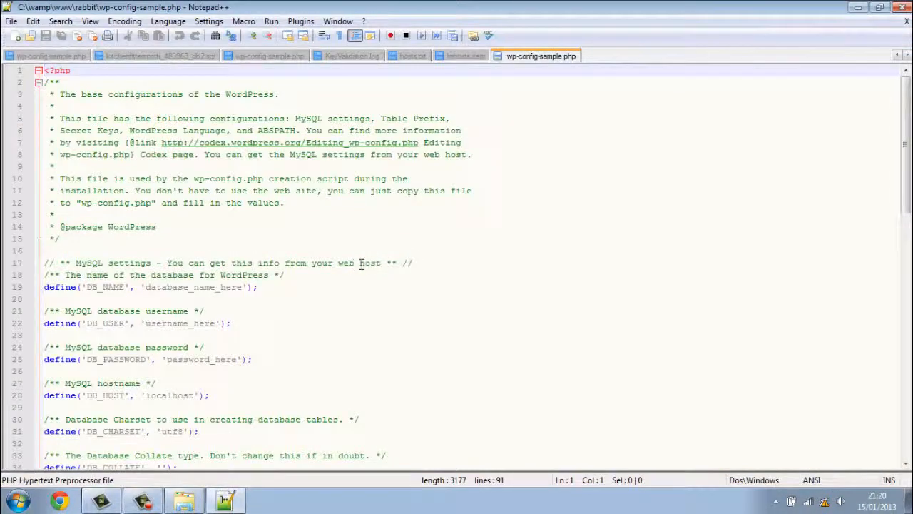
{"action": "scroll", "coordinate": [272, 310], "scroll_direction": "down", "scroll_amount": 1}
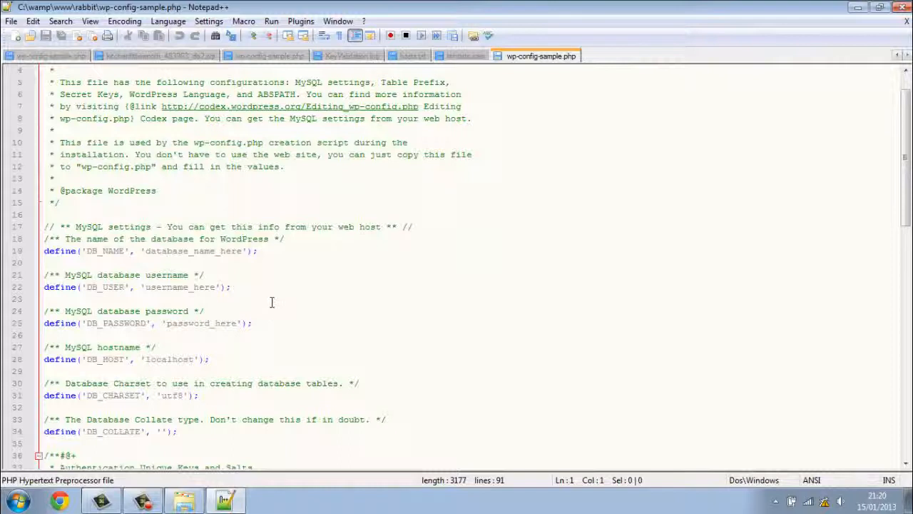
{"action": "scroll", "coordinate": [241, 289], "scroll_direction": "down", "scroll_amount": 1}
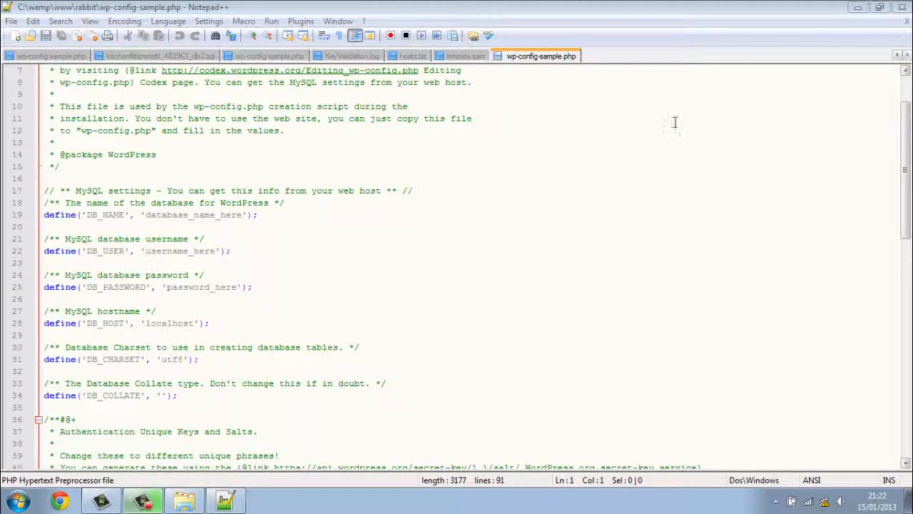
Minimise Notepad++ and the rabbit folder, then show the hidden tray icons.
{"action": "left_click", "coordinate": [857, 7]}
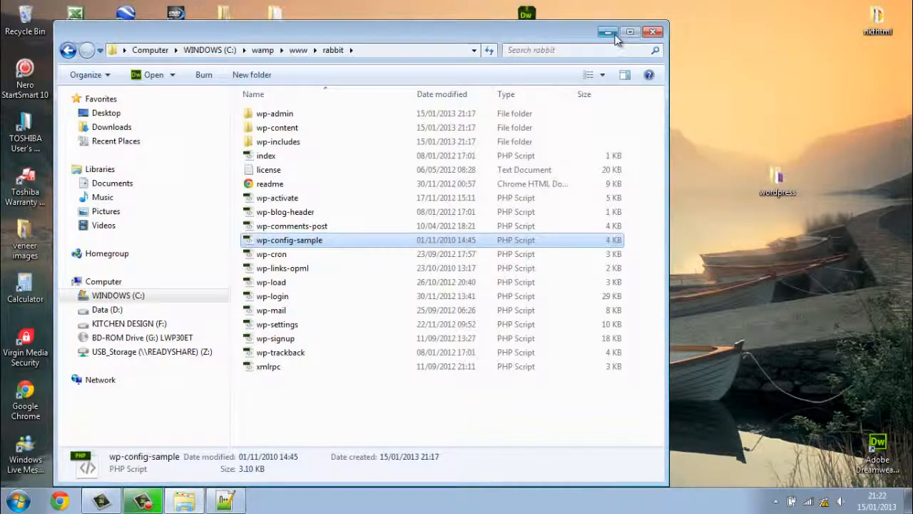
{"action": "left_click", "coordinate": [608, 32]}
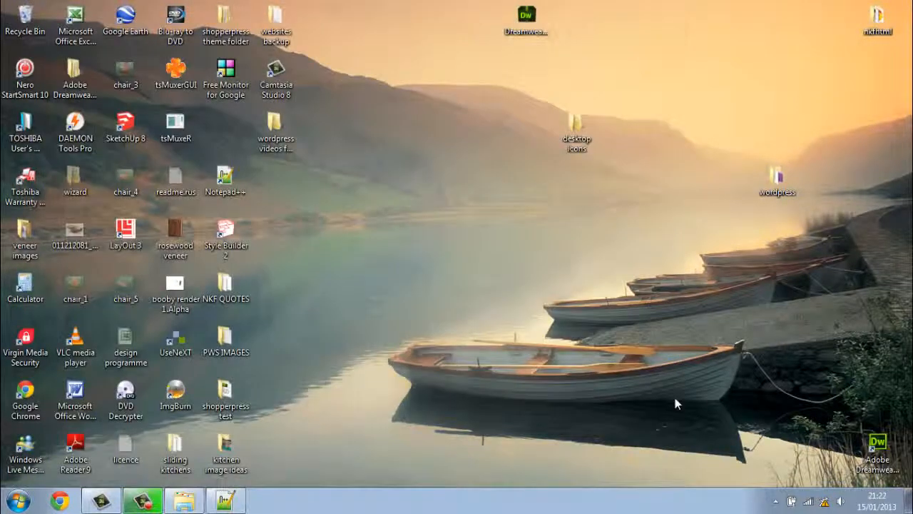
{"action": "left_click", "coordinate": [776, 501]}
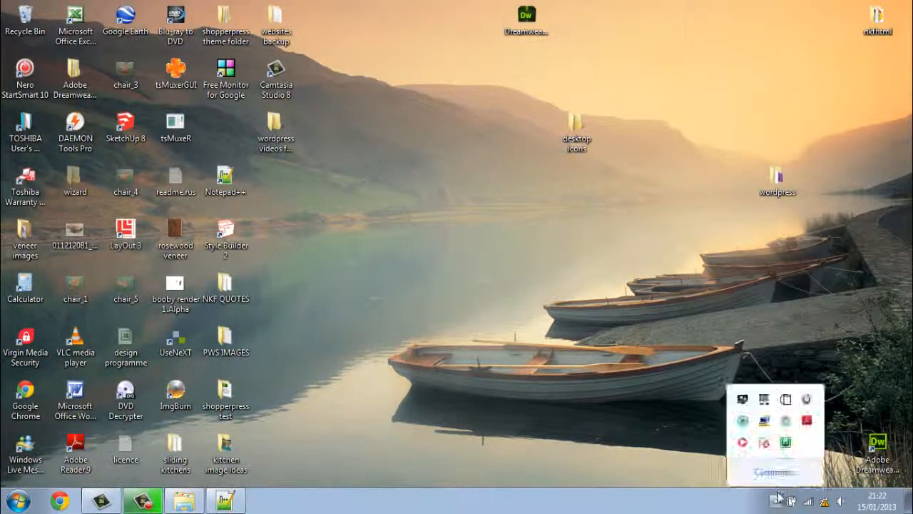
Launch phpMyAdmin from the WampServer tray menu to view the rabbit database, then minimise Chrome.
{"action": "left_click", "coordinate": [786, 444]}
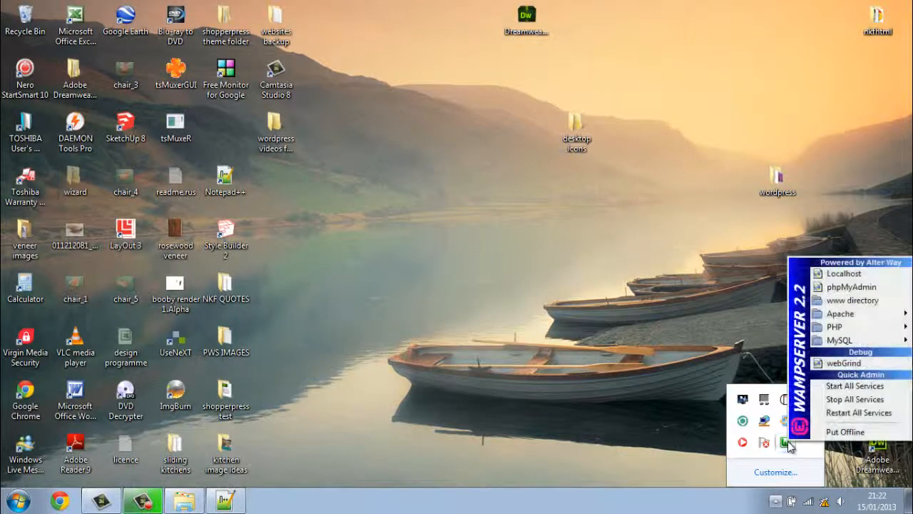
{"action": "left_click", "coordinate": [852, 287]}
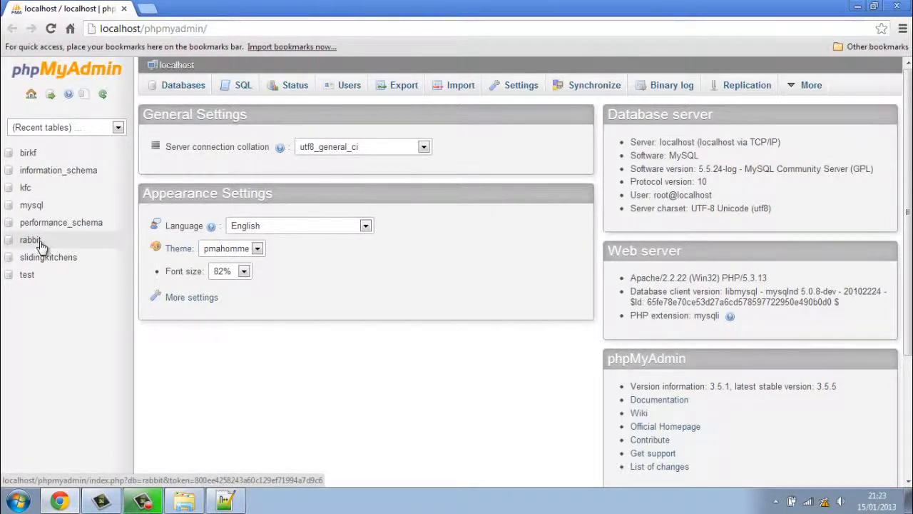
{"action": "left_click", "coordinate": [859, 7]}
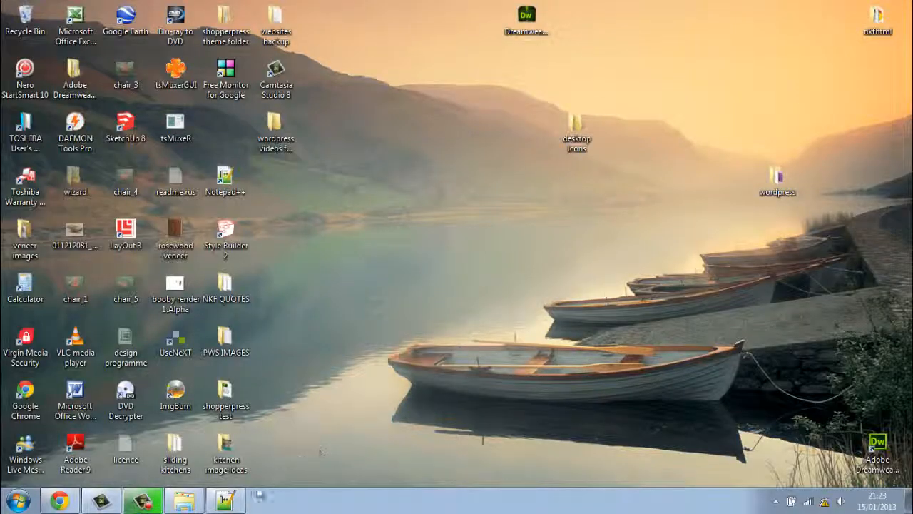
In wp-config-sample.php set DB_NAME to rabbit, DB_USER to root, and empty DB_PASSWORD.
{"action": "left_click", "coordinate": [225, 500]}
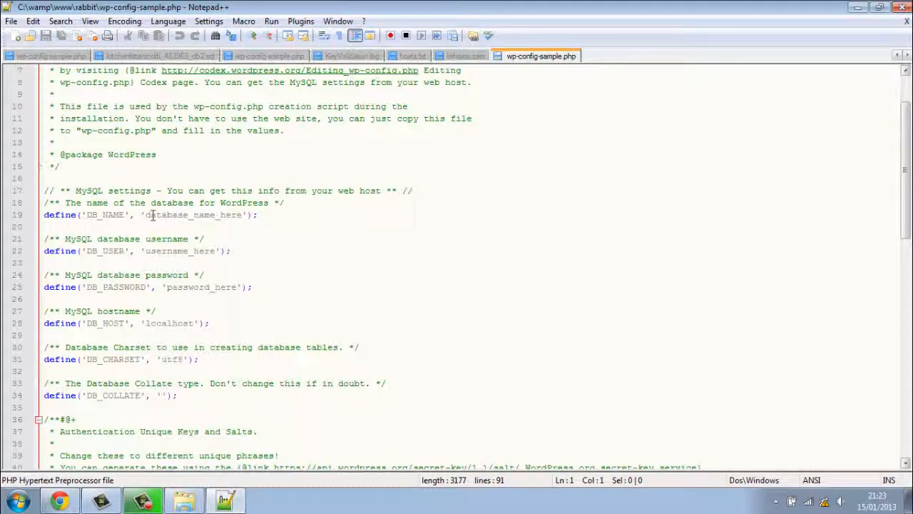
{"action": "left_click_drag", "start_coordinate": [243, 215], "coordinate": [144, 218]}
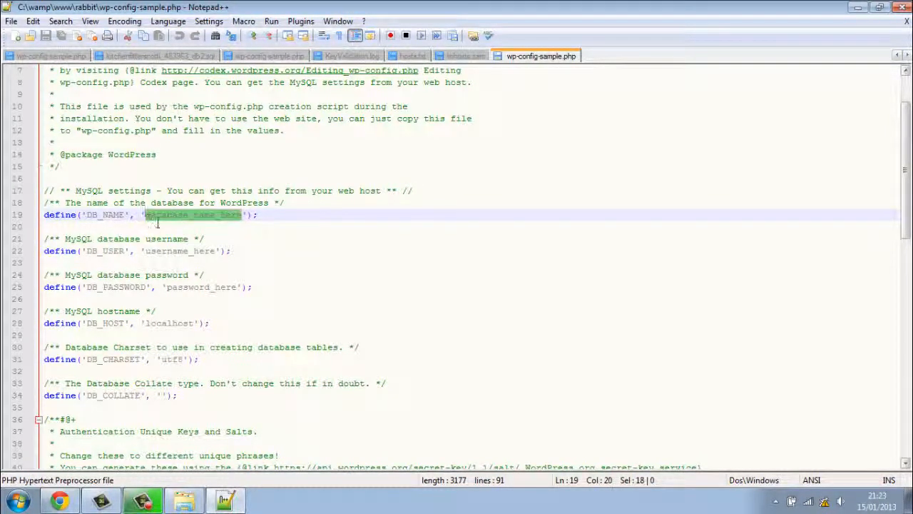
{"action": "type", "text": "rabb"}
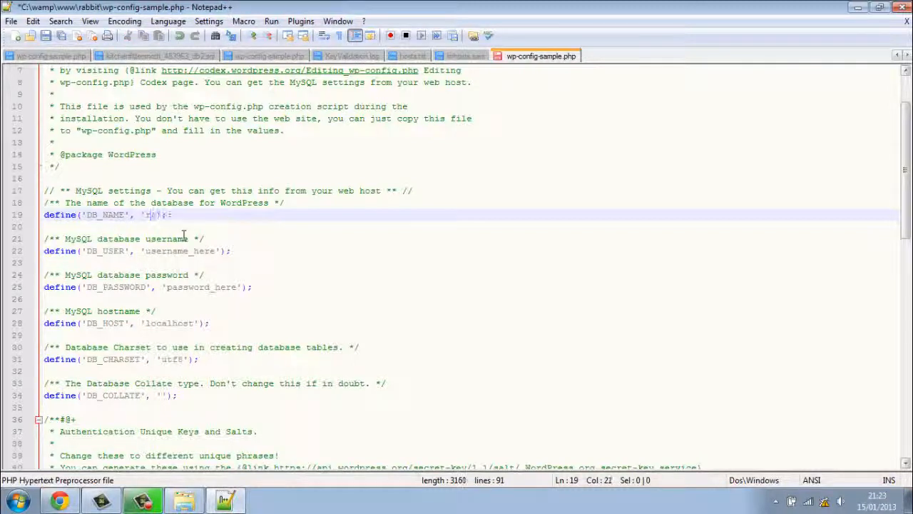
{"action": "type", "text": "it"}
{"action": "left_click", "coordinate": [316, 274]}
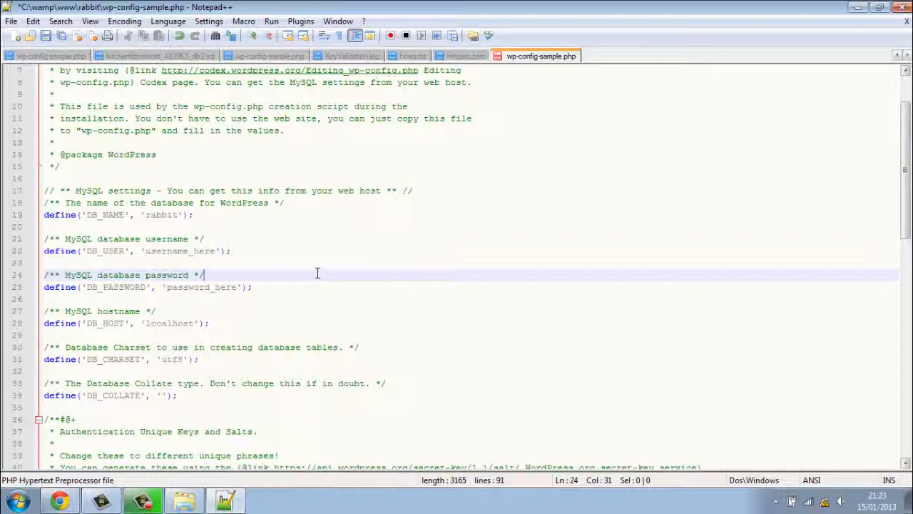
{"action": "left_click", "coordinate": [218, 251]}
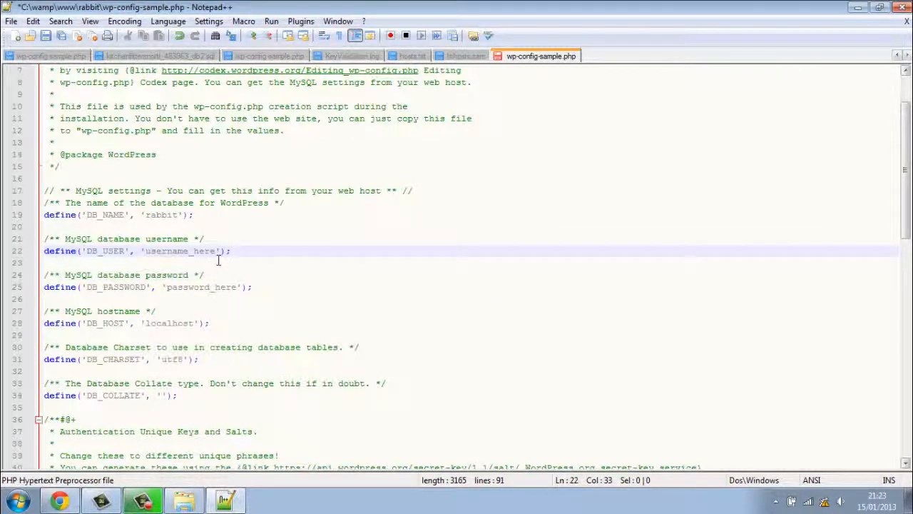
{"action": "key", "text": "BackSpace"}
{"action": "key", "text": "BackSpace"}
{"action": "key", "text": "BackSpace"}
{"action": "key", "text": "BackSpace"}
{"action": "key", "text": "BackSpace"}
{"action": "key", "text": "BackSpace"}
{"action": "key", "text": "BackSpace"}
{"action": "key", "text": "BackSpace"}
{"action": "key", "text": "BackSpace"}
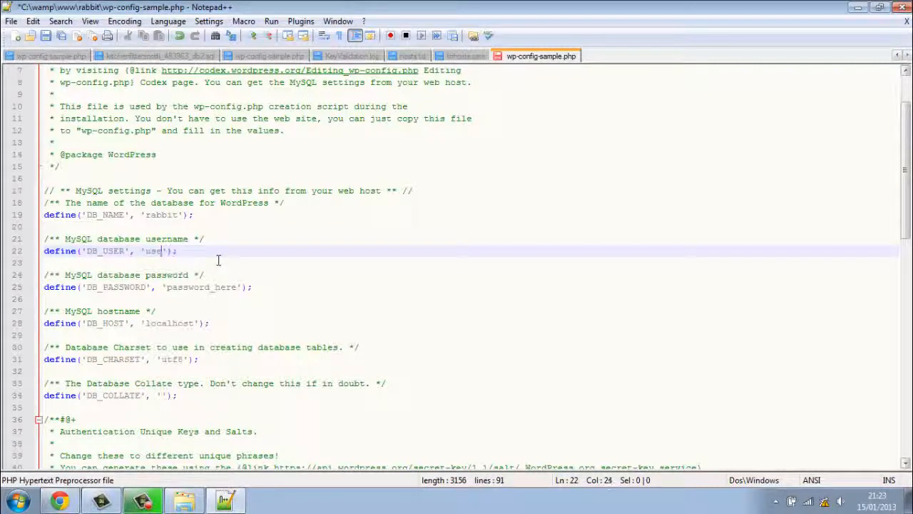
{"action": "key", "text": "BackSpace"}
{"action": "key", "text": "BackSpace"}
{"action": "key", "text": "BackSpace"}
{"action": "key", "text": "BackSpace"}
{"action": "type", "text": "root"}
{"action": "left_click_drag", "start_coordinate": [238, 287], "coordinate": [167, 287]}
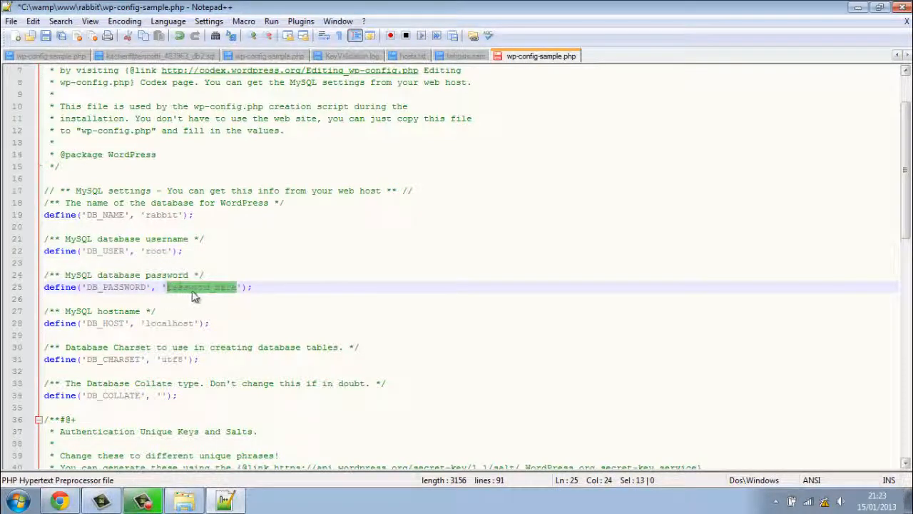
{"action": "key", "text": "Delete"}
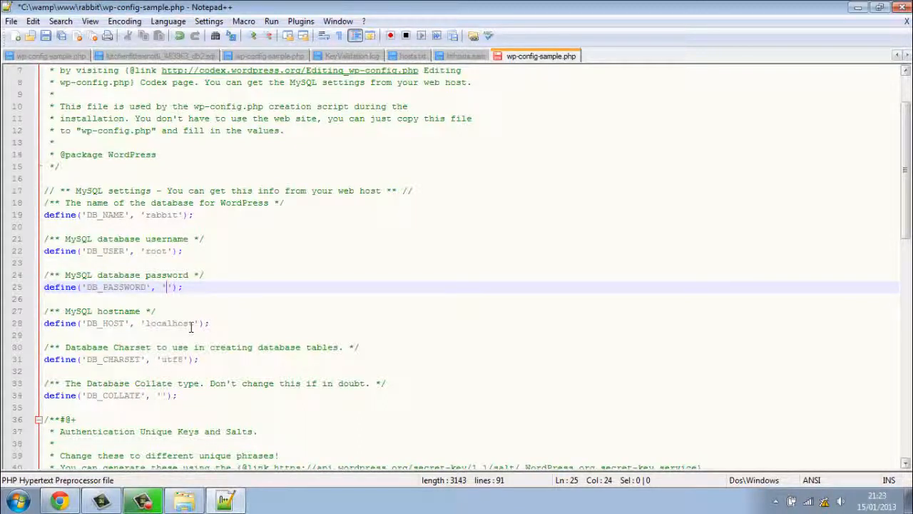
Save wp-config-sample.php through the File menu and close Notepad++.
{"action": "left_click", "coordinate": [11, 22]}
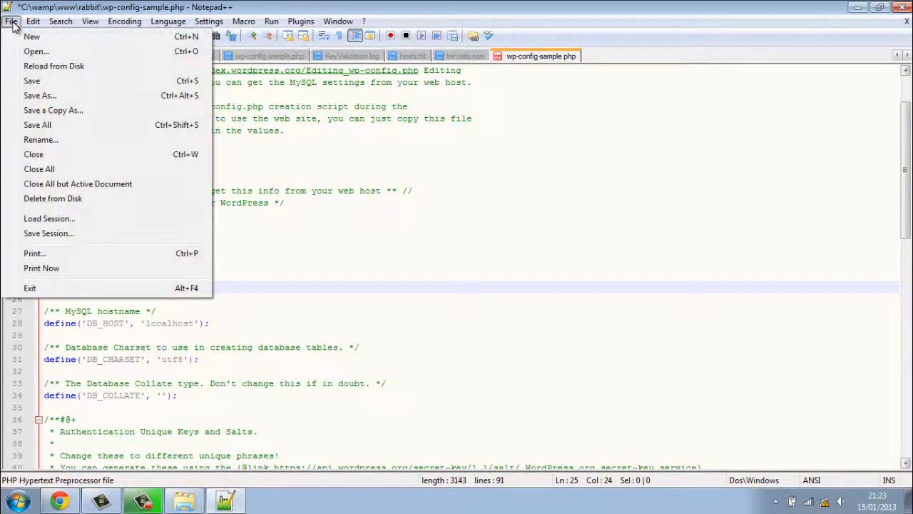
{"action": "left_click", "coordinate": [61, 81]}
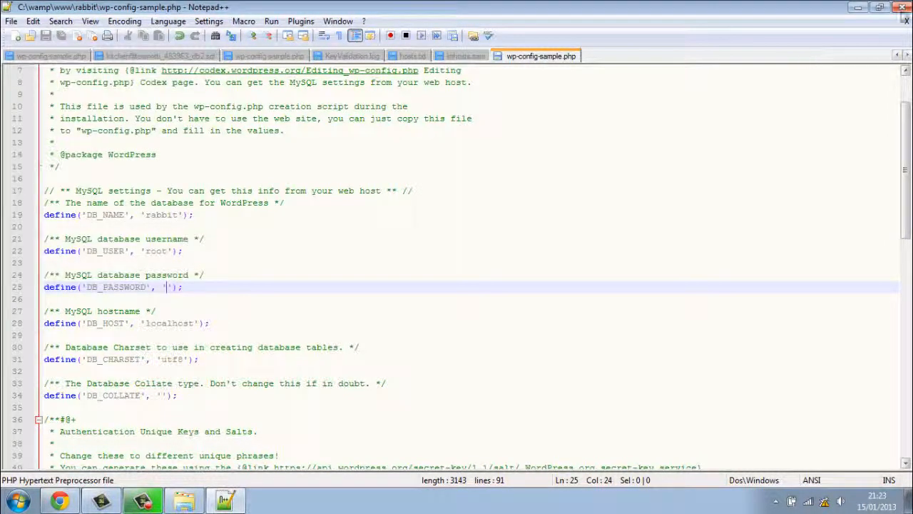
{"action": "left_click", "coordinate": [908, 6]}
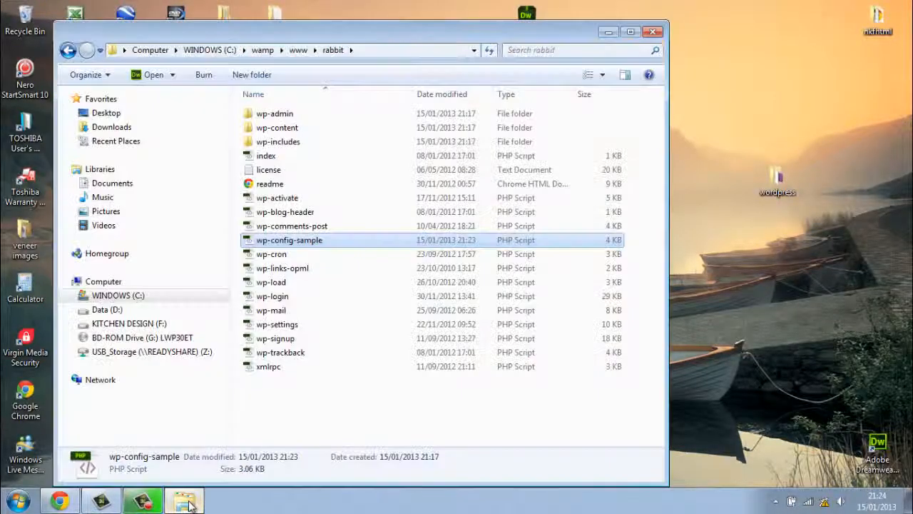
Rename wp-config-sample to wp-config in the rabbit folder, then close the Explorer window.
{"action": "left_click", "coordinate": [184, 501]}
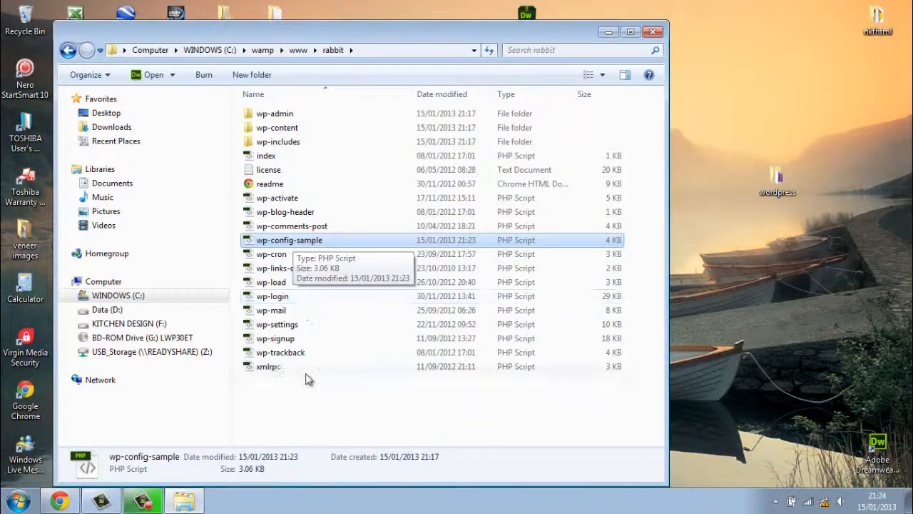
{"action": "left_click", "coordinate": [306, 397]}
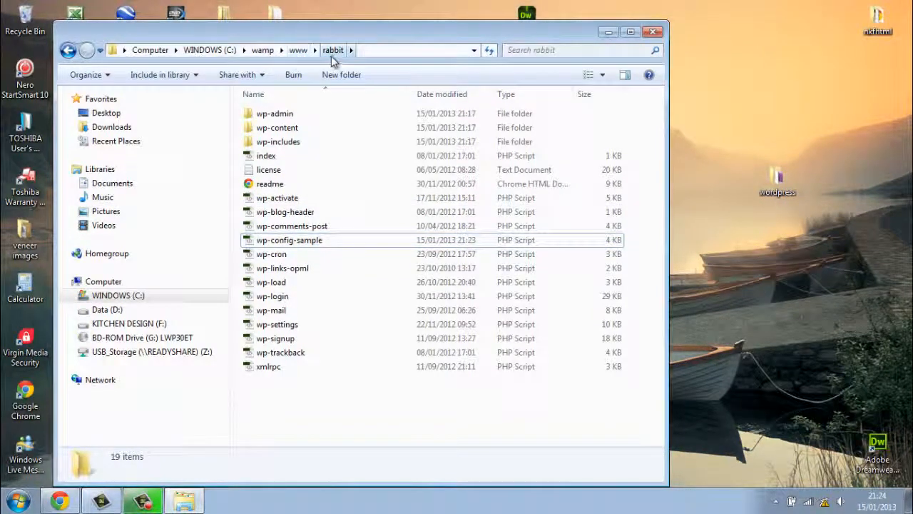
{"action": "left_click", "coordinate": [311, 241]}
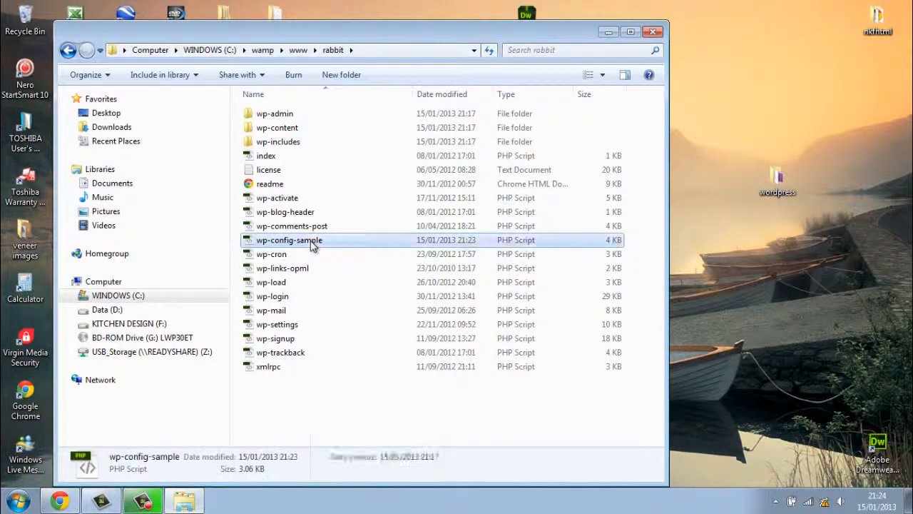
{"action": "right_click", "coordinate": [312, 241]}
{"action": "left_click", "coordinate": [350, 457]}
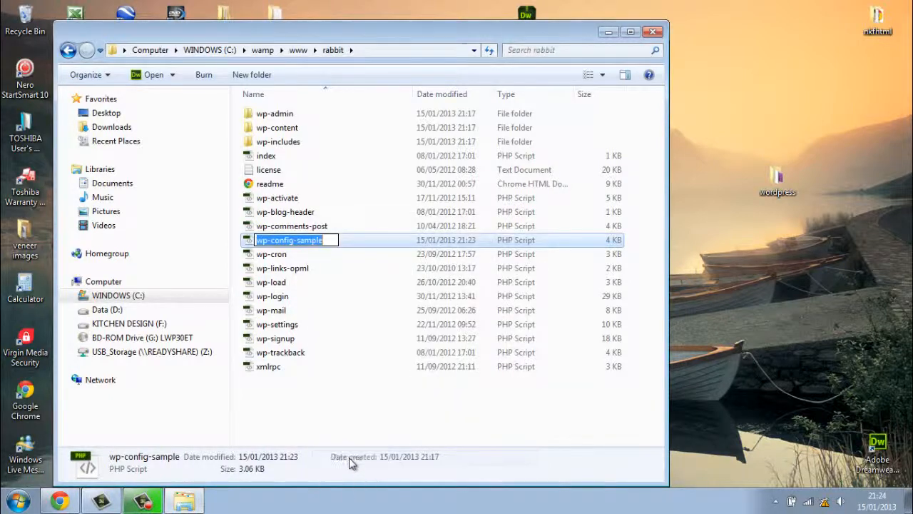
{"action": "left_click", "coordinate": [333, 240]}
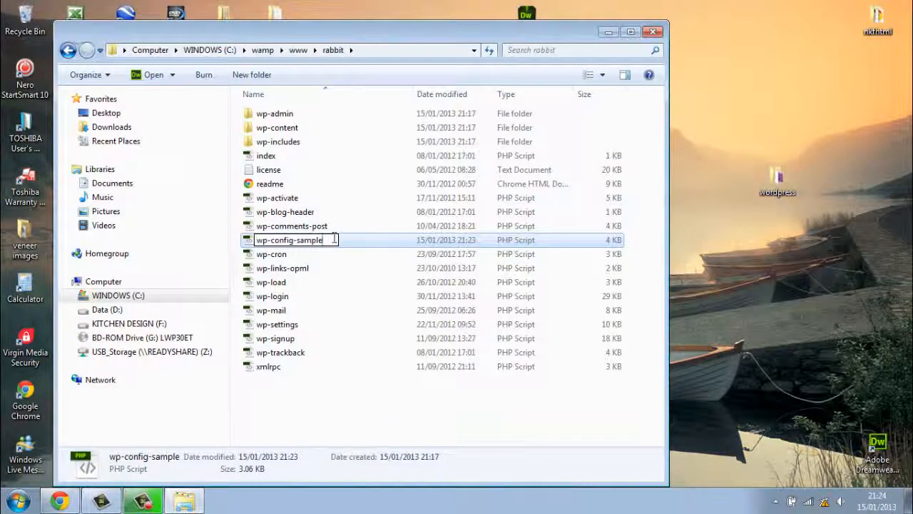
{"action": "key", "text": "BackSpace"}
{"action": "key", "text": "BackSpace"}
{"action": "key", "text": "BackSpace"}
{"action": "key", "text": "BackSpace"}
{"action": "key", "text": "BackSpace"}
{"action": "key", "text": "BackSpace"}
{"action": "key", "text": "BackSpace"}
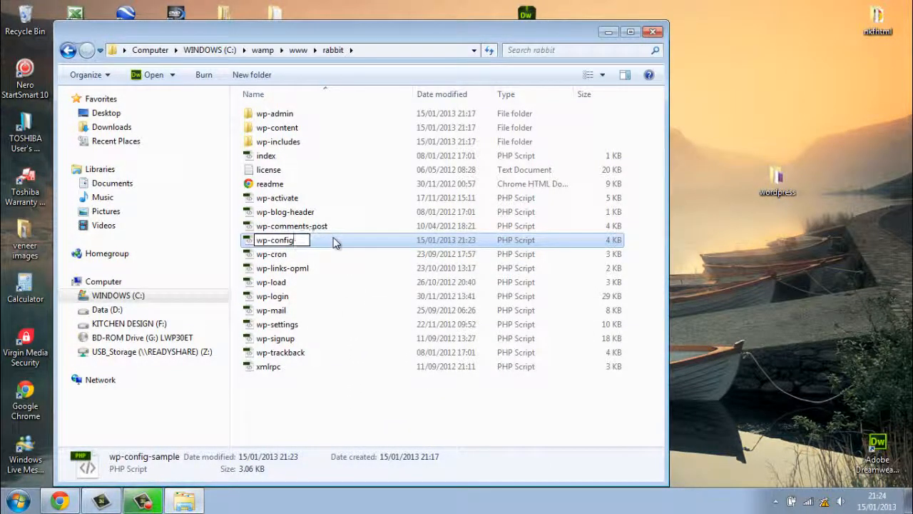
{"action": "left_click", "coordinate": [320, 400]}
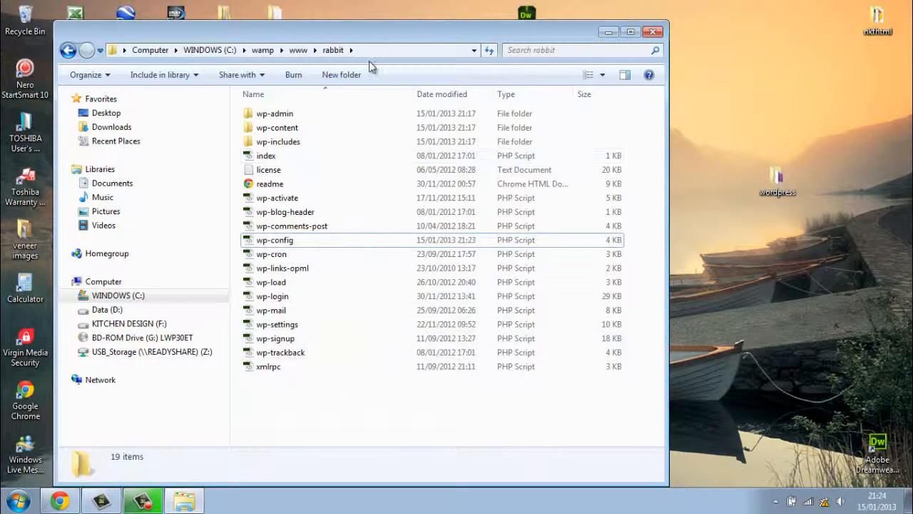
{"action": "left_click", "coordinate": [654, 32]}
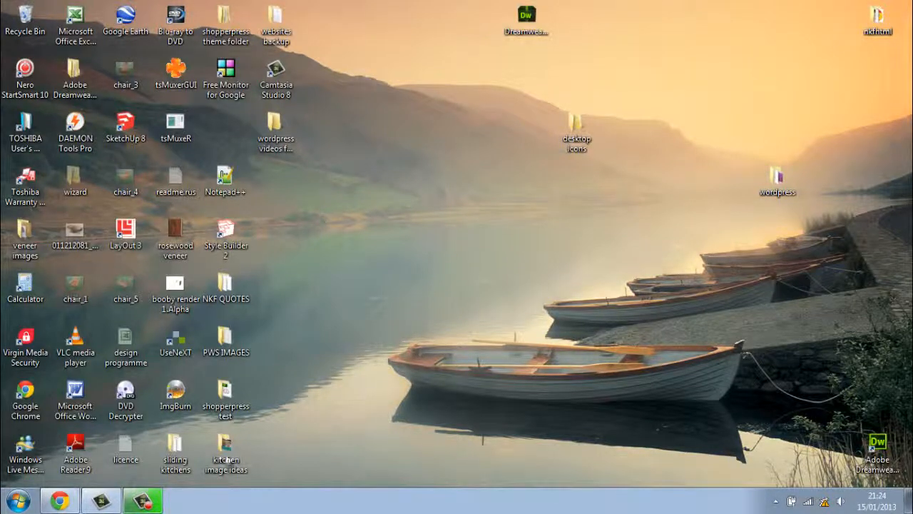
Close the Chrome window showing phpMyAdmin and launch a fresh Chrome window.
{"action": "left_click", "coordinate": [60, 502]}
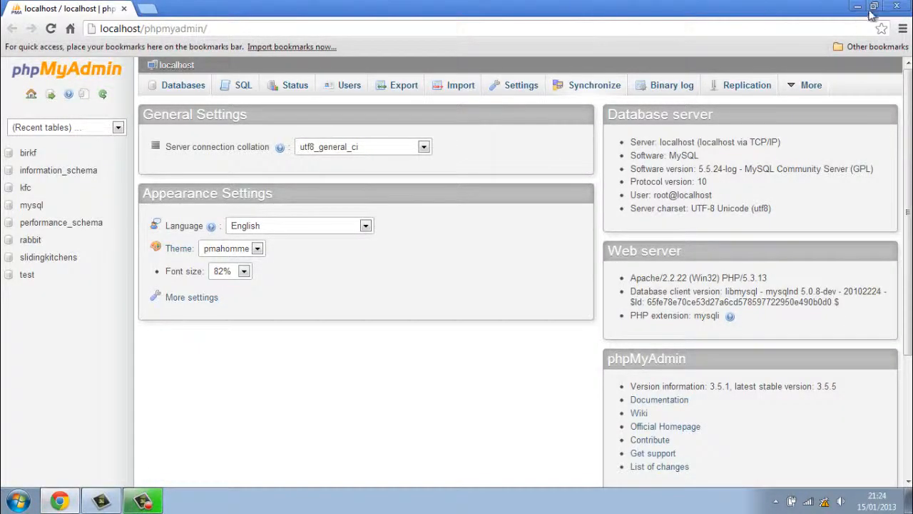
{"action": "left_click", "coordinate": [908, 9]}
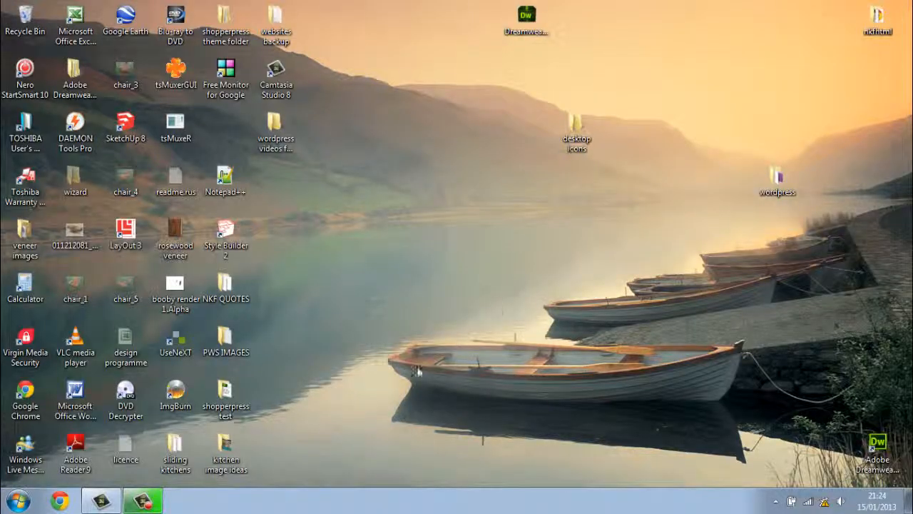
{"action": "left_click", "coordinate": [60, 503]}
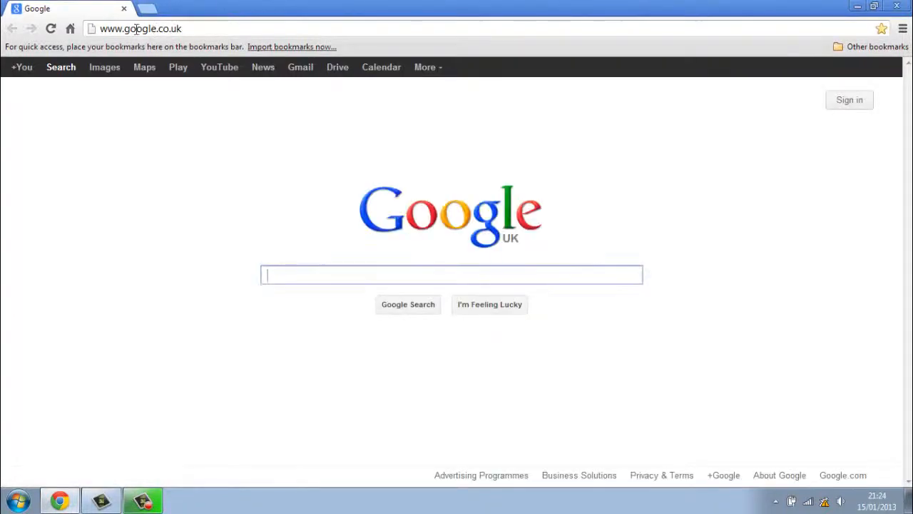
Load localhost/wp-admin/install.php, which returns 404 Not Found, then minimize Chrome.
{"action": "left_click", "coordinate": [200, 29]}
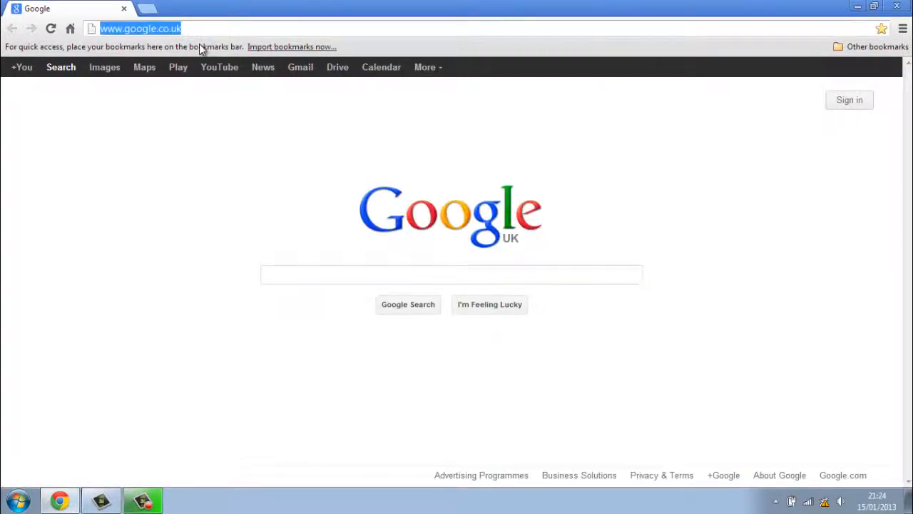
{"action": "type", "text": "loc"}
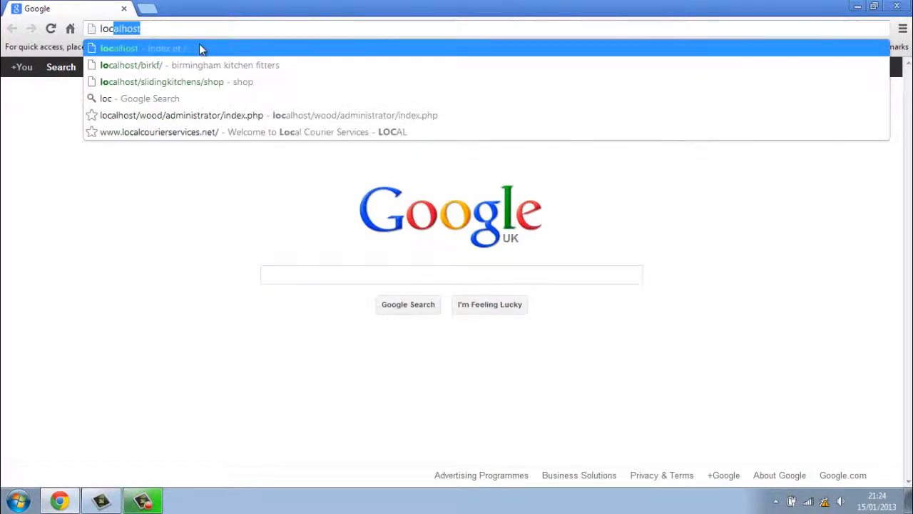
{"action": "type", "text": "alh"}
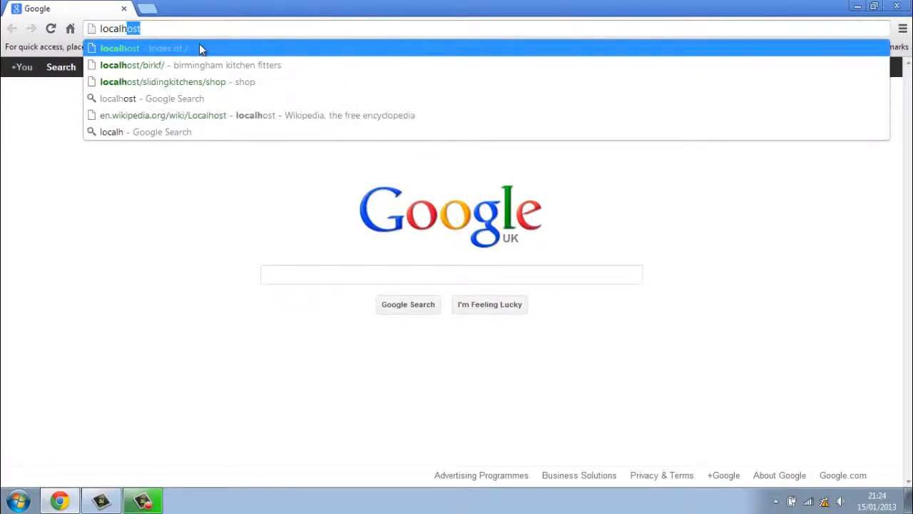
{"action": "type", "text": "ost"}
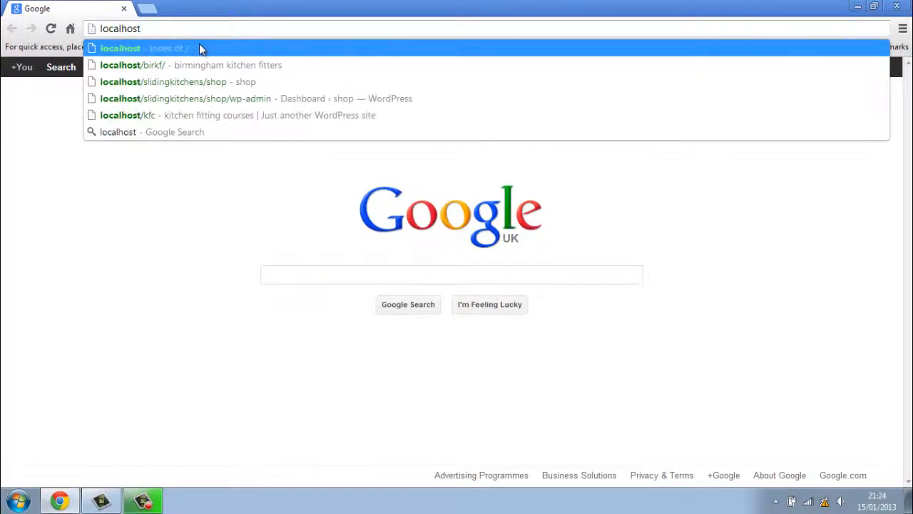
{"action": "type", "text": "/"}
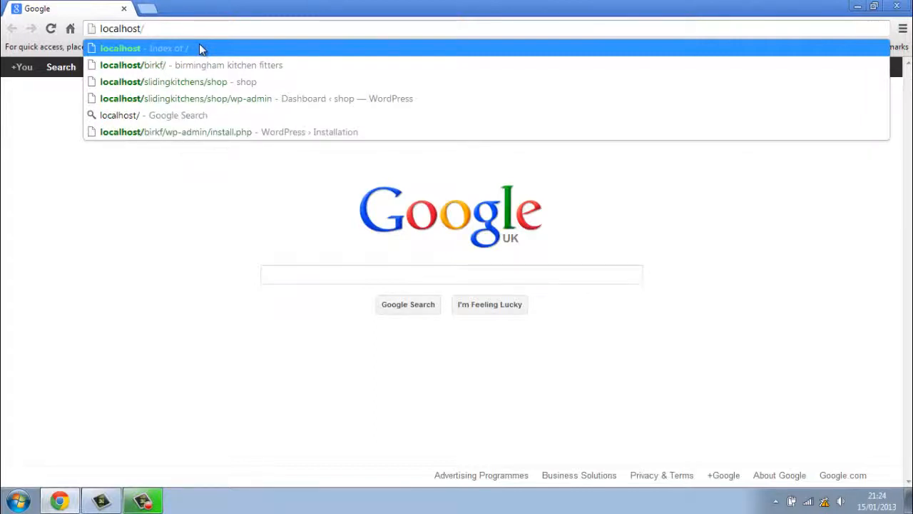
{"action": "type", "text": "wp"}
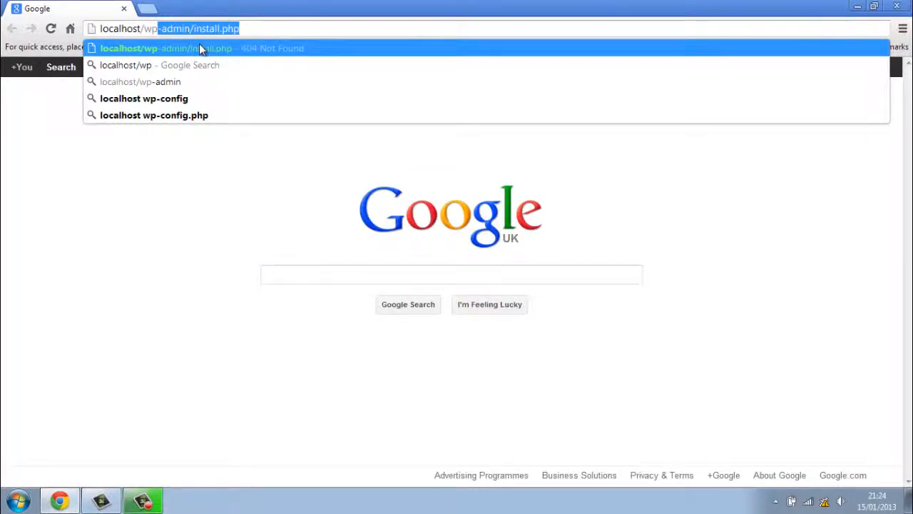
{"action": "type", "text": "-admin"}
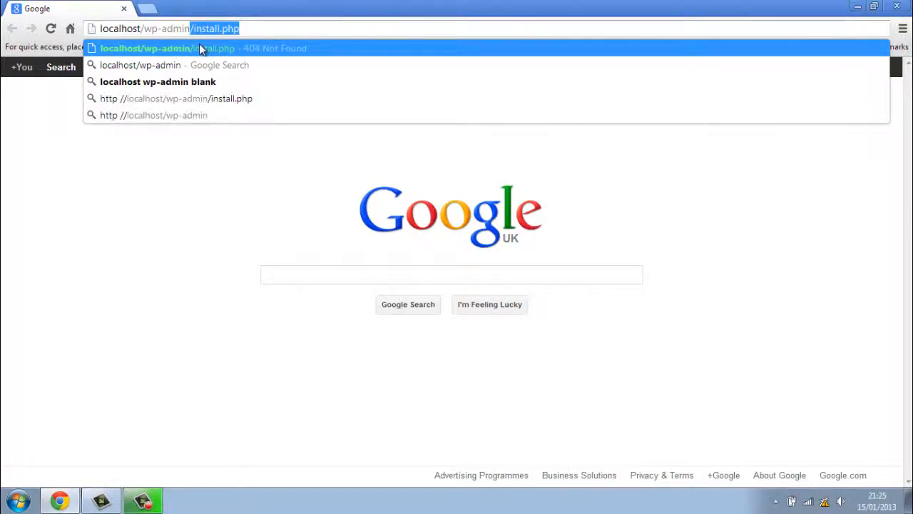
{"action": "type", "text": "/"}
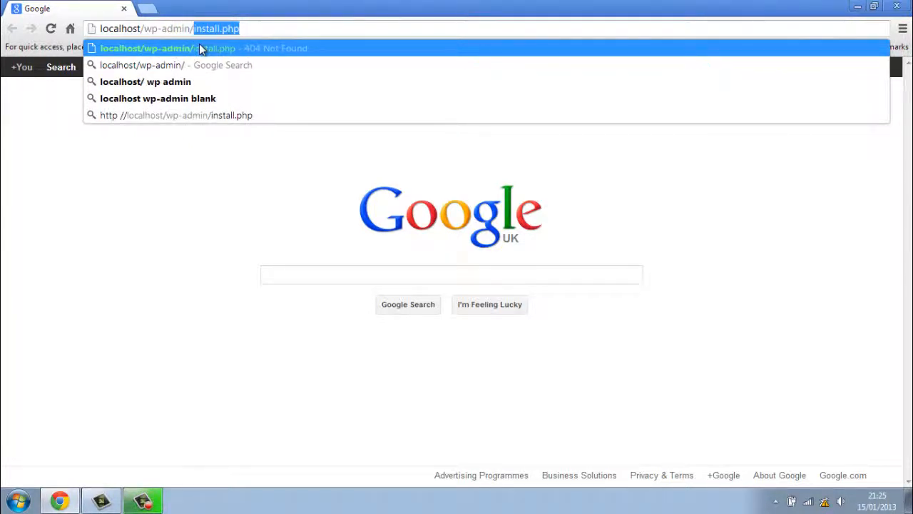
{"action": "type", "text": "instal"}
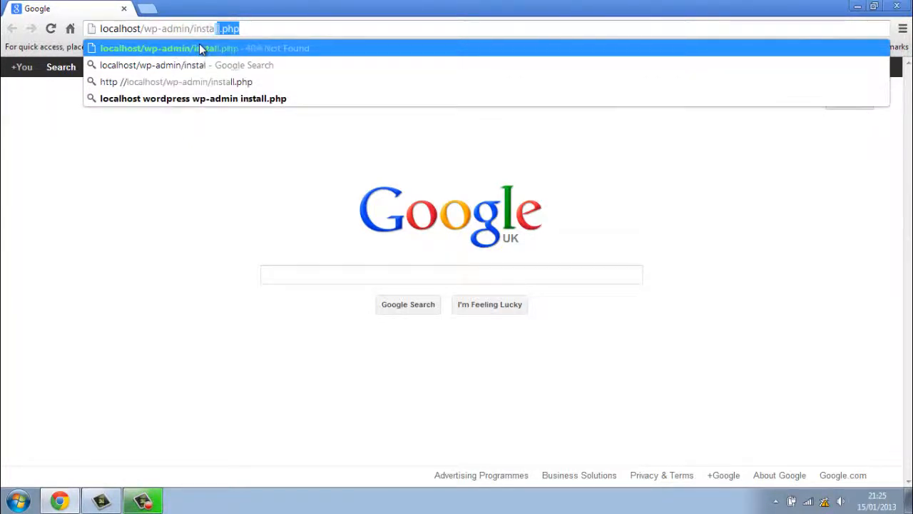
{"action": "type", "text": "l.php"}
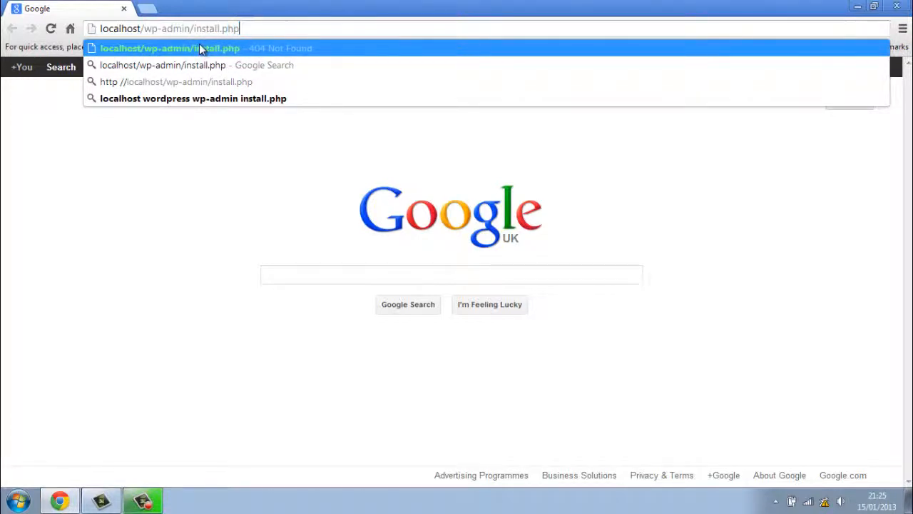
{"action": "key", "text": "Return"}
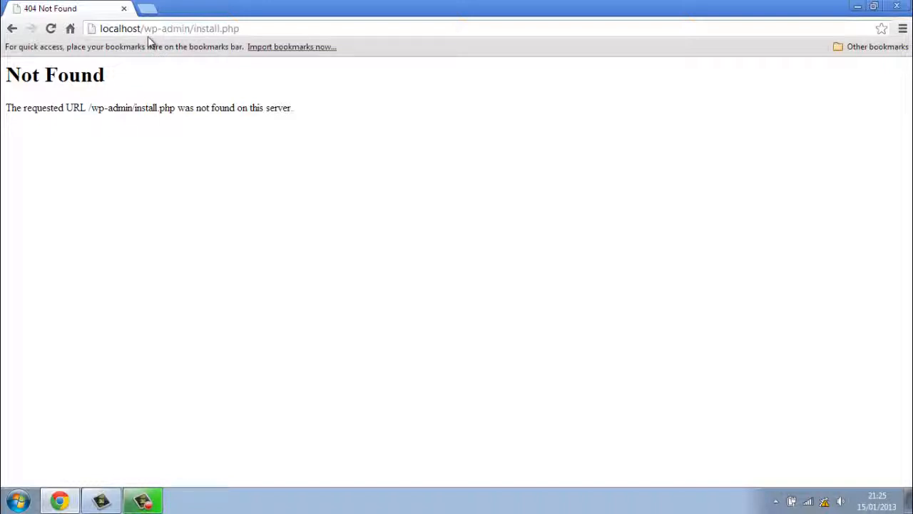
{"action": "left_click", "coordinate": [860, 7]}
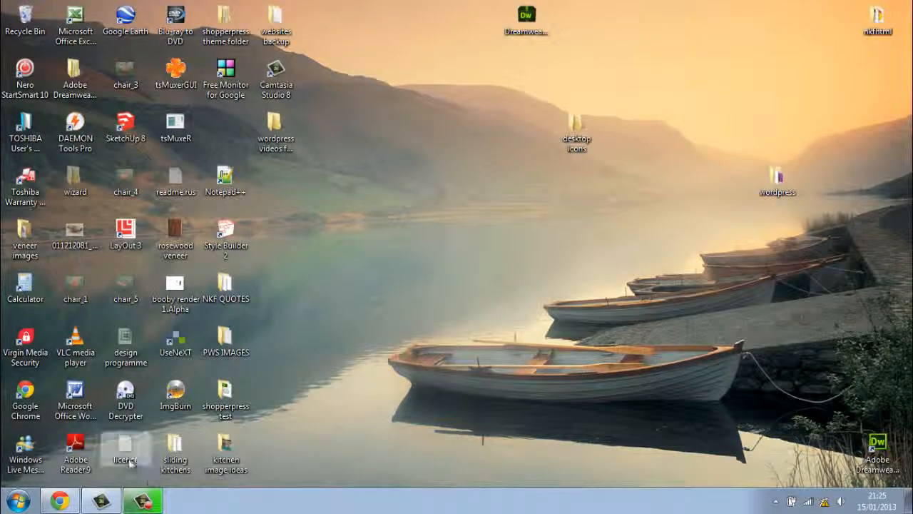
Check that C:\wamp\www\rabbit holds the WordPress files, then close Explorer and return to Chrome.
{"action": "left_click", "coordinate": [22, 503]}
{"action": "left_click", "coordinate": [259, 298]}
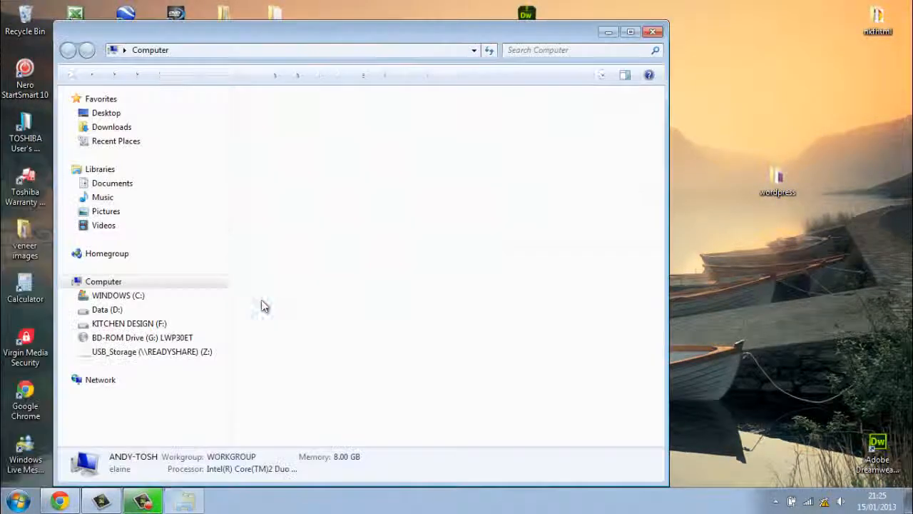
{"action": "double_click", "coordinate": [353, 134]}
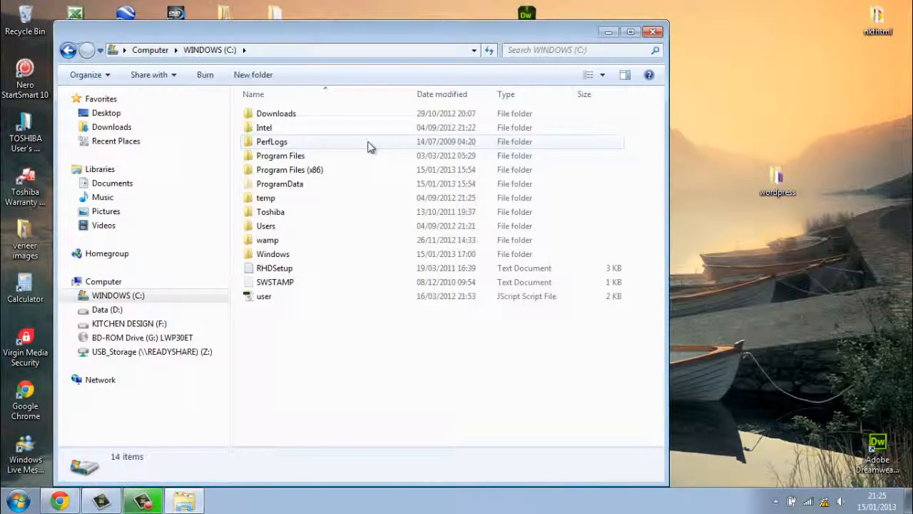
{"action": "double_click", "coordinate": [288, 241]}
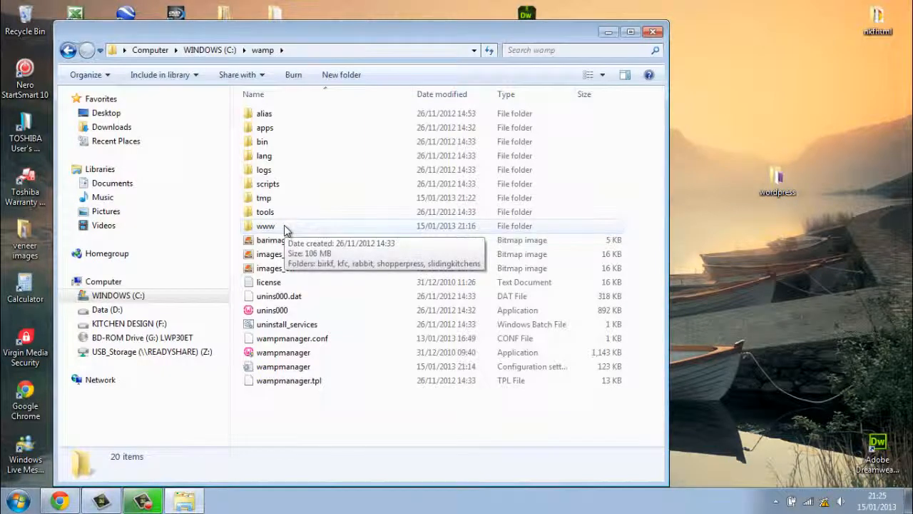
{"action": "double_click", "coordinate": [284, 227]}
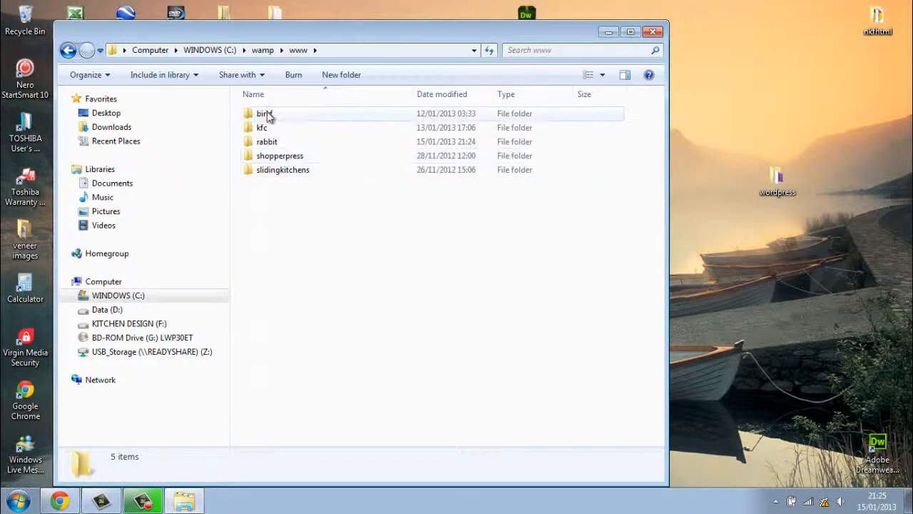
{"action": "double_click", "coordinate": [268, 142]}
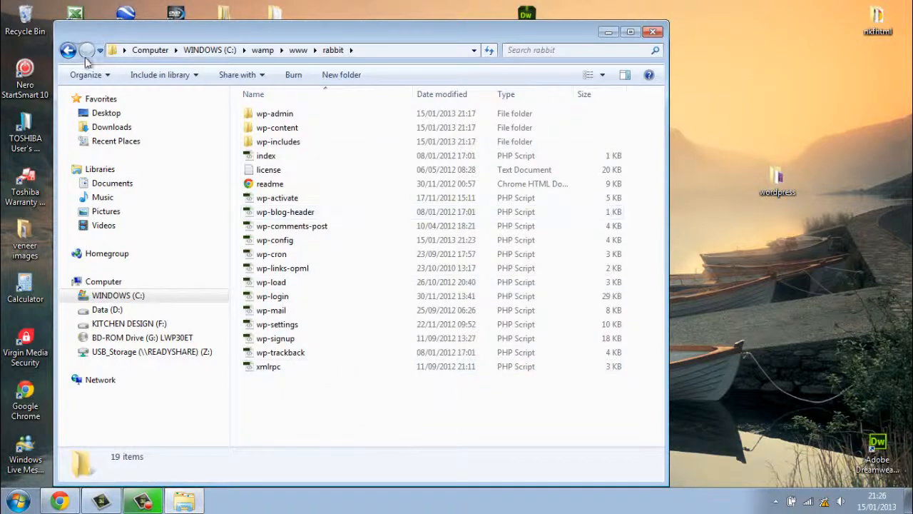
{"action": "left_click", "coordinate": [68, 50]}
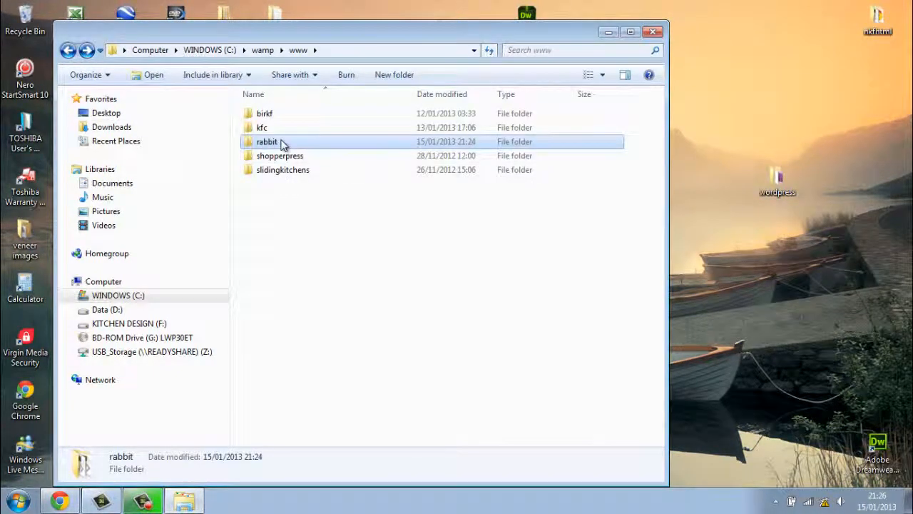
{"action": "left_click", "coordinate": [653, 32]}
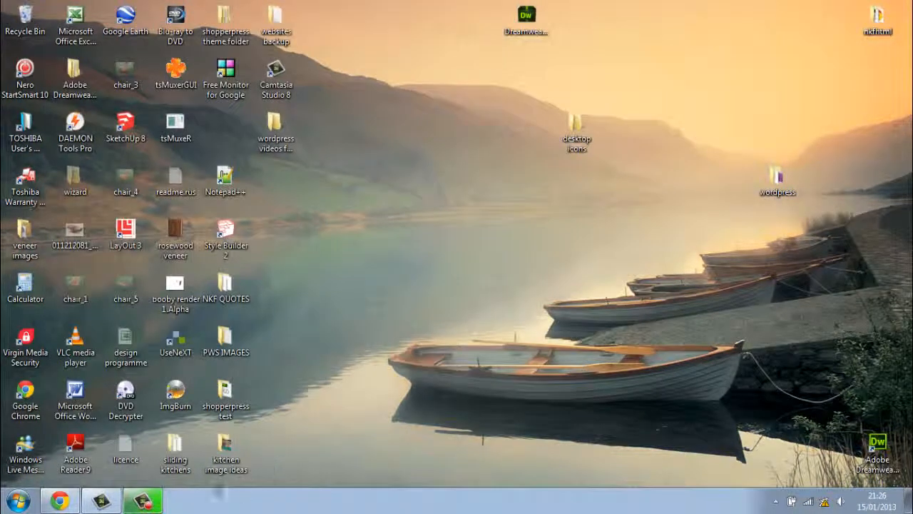
{"action": "left_click", "coordinate": [61, 501]}
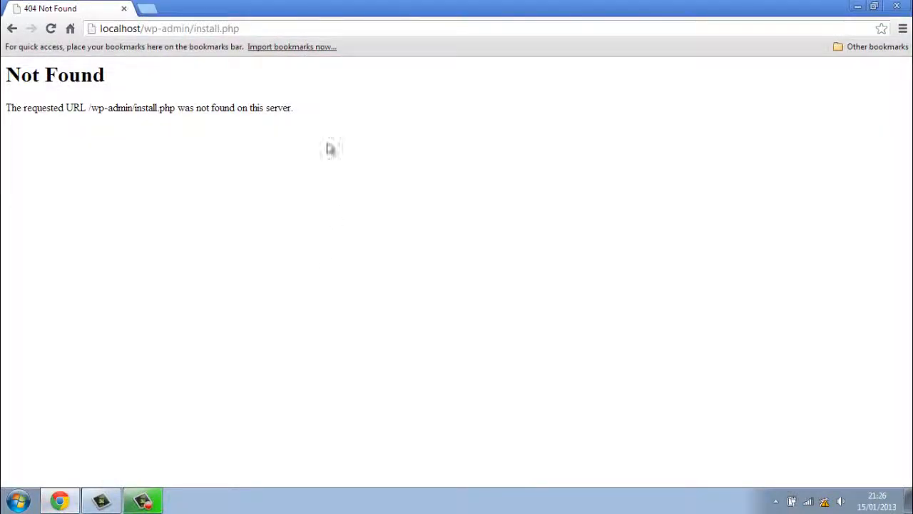
Insert rabbit/ into the address to load localhost/wp-admin/rabbit/install.php.
{"action": "left_click", "coordinate": [193, 32]}
{"action": "left_click", "coordinate": [194, 32]}
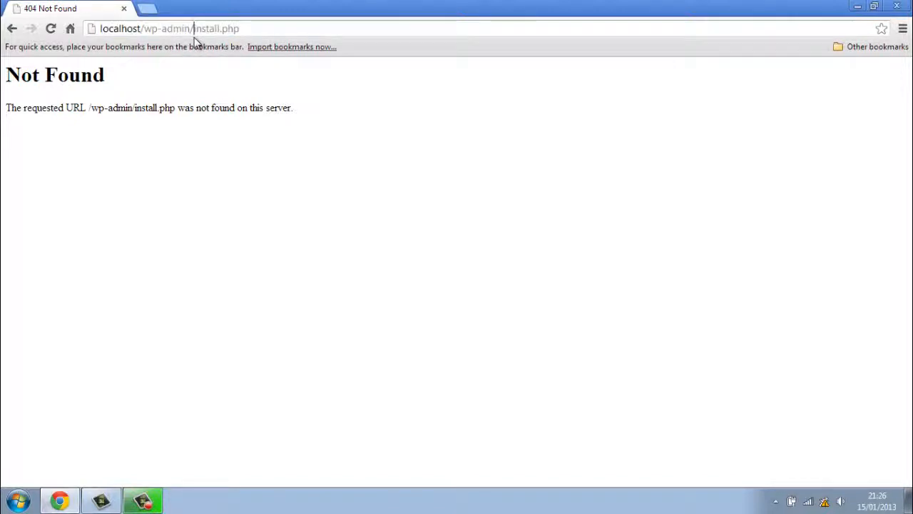
{"action": "type", "text": "rab"}
{"action": "type", "text": "bit"}
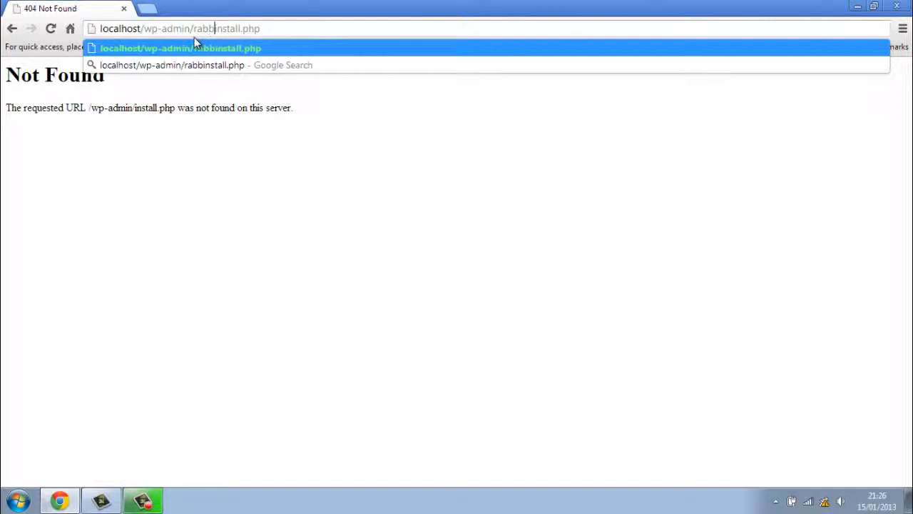
{"action": "type", "text": "/i"}
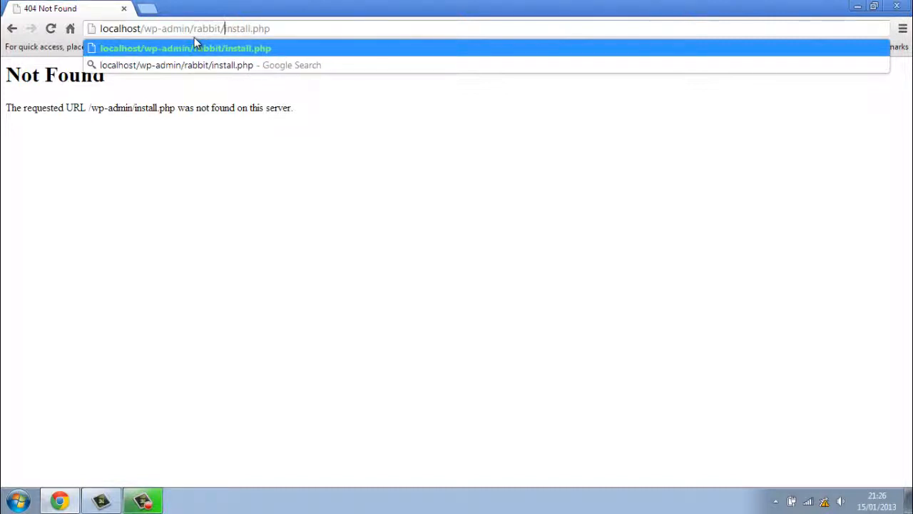
{"action": "key", "text": "Return"}
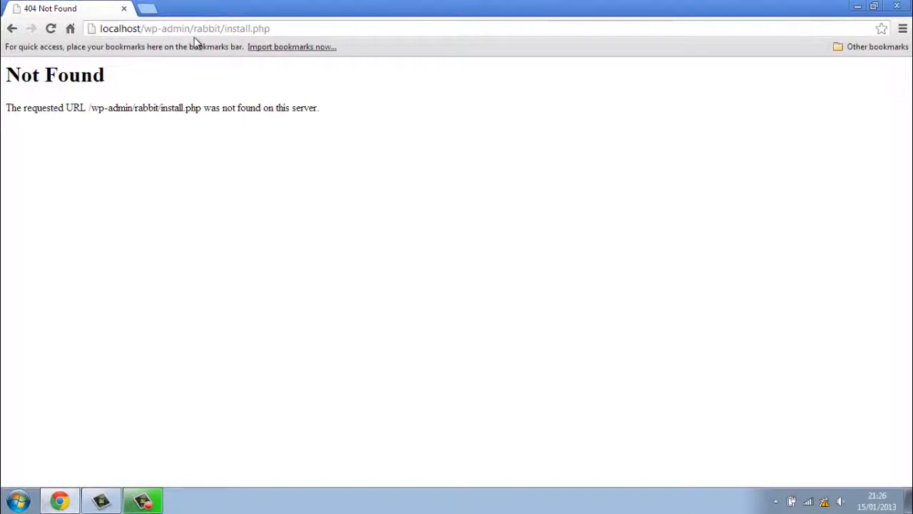
{"action": "left_click", "coordinate": [99, 28]}
{"action": "type", "text": "http"}
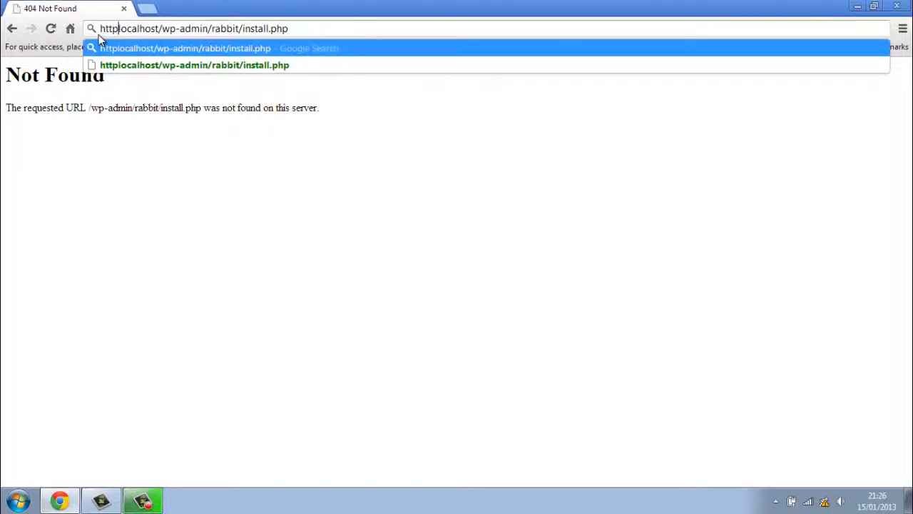
{"action": "type", "text": ";"}
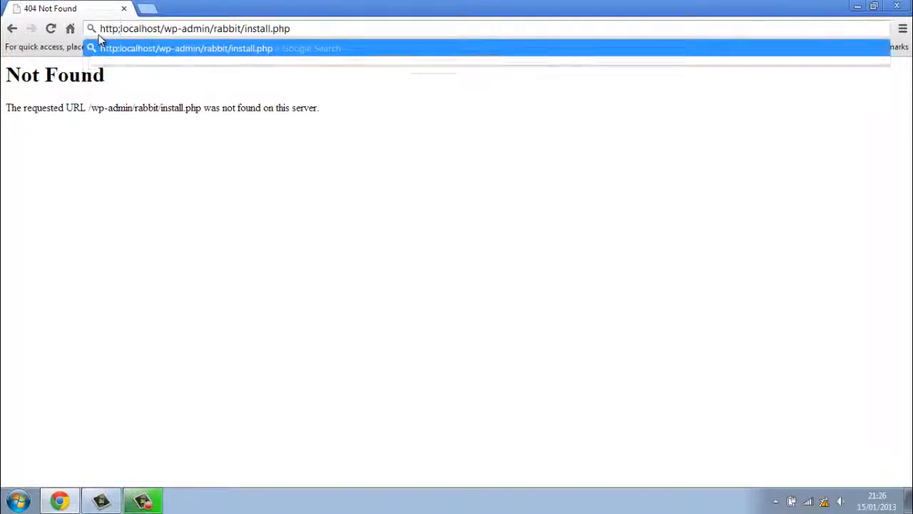
{"action": "key", "text": "BackSpace"}
{"action": "type", "text": "://"}
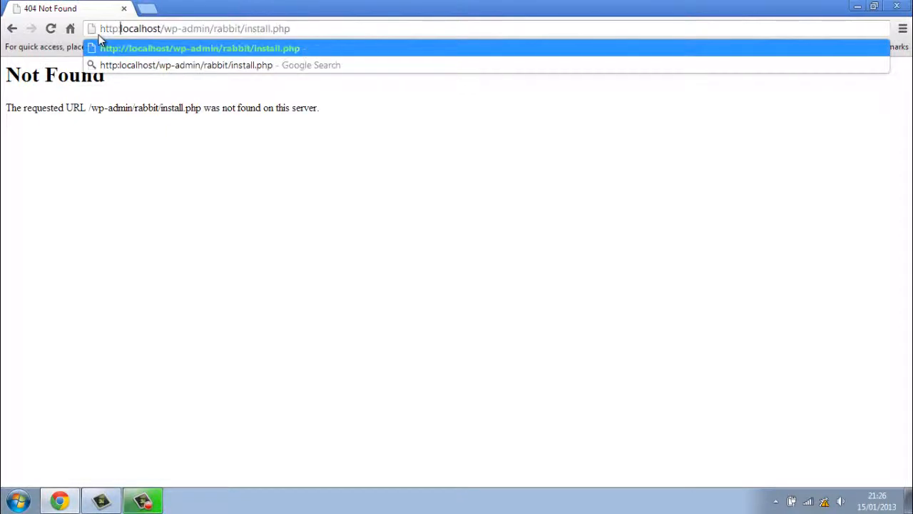
{"action": "key", "text": "Return"}
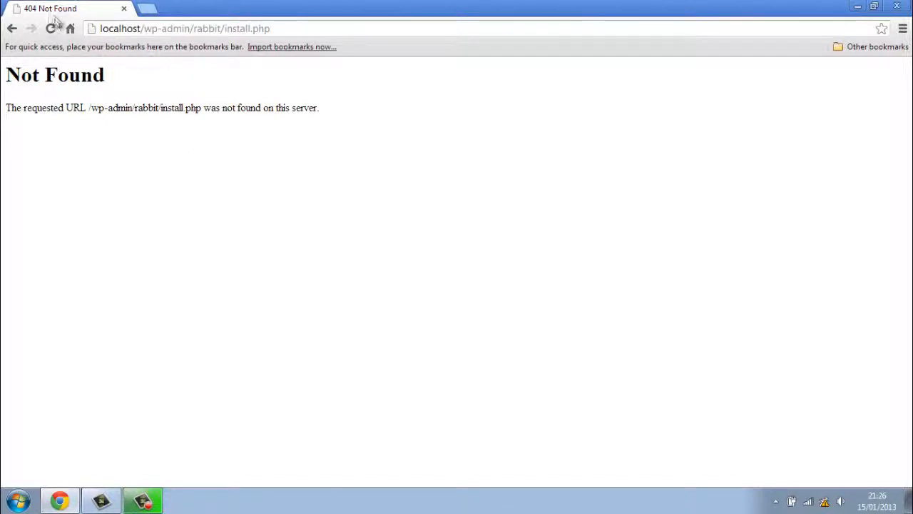
{"action": "left_click", "coordinate": [858, 8]}
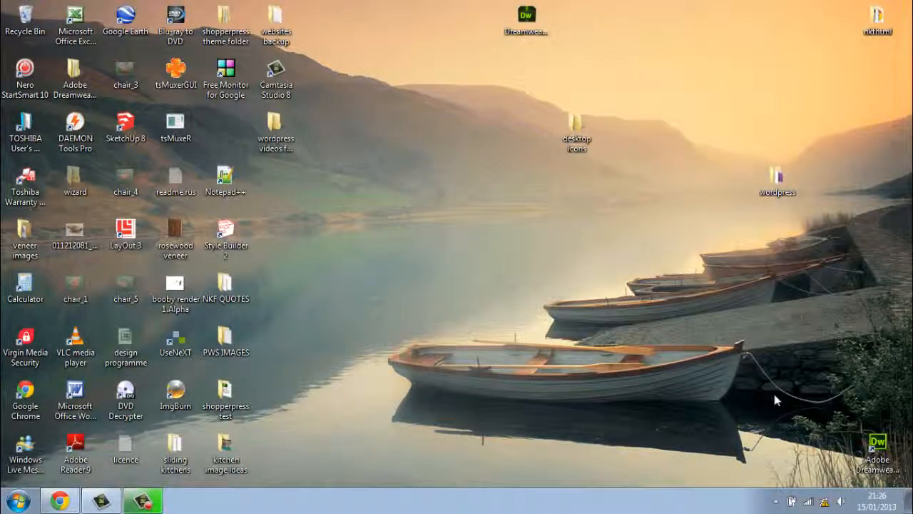
Use the WampServer tray menu to Put Offline, then Put Online again.
{"action": "left_click", "coordinate": [776, 502]}
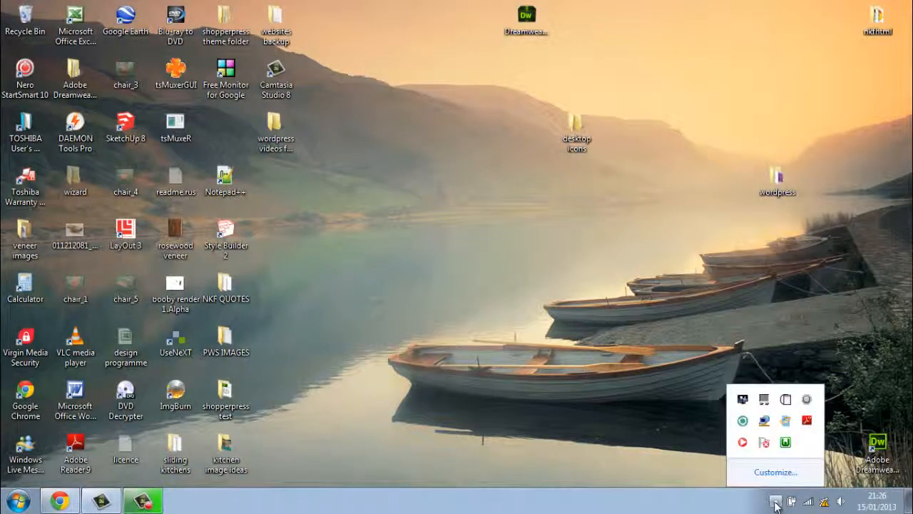
{"action": "left_click", "coordinate": [787, 444]}
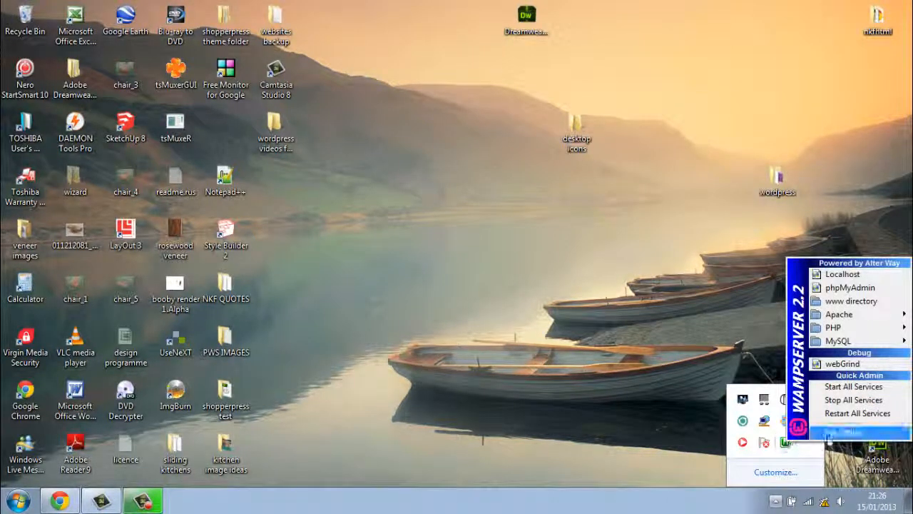
{"action": "left_click", "coordinate": [839, 434]}
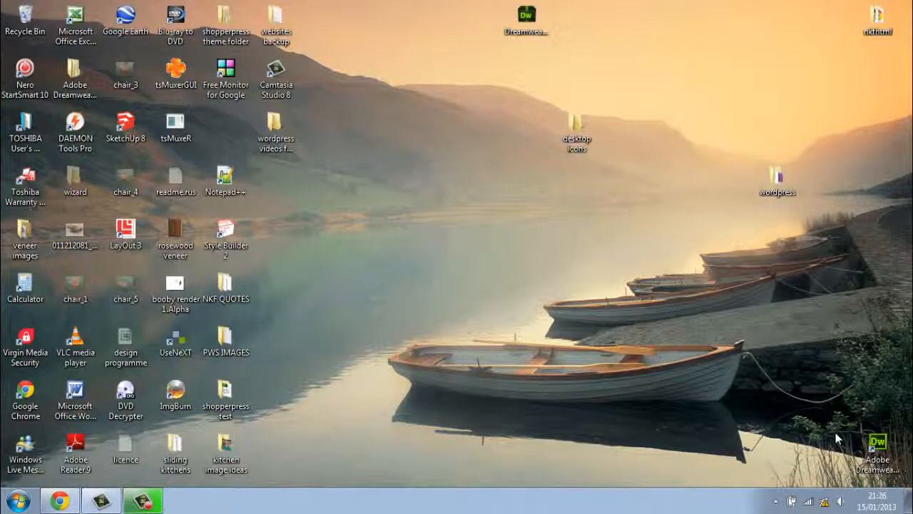
{"action": "left_click", "coordinate": [775, 502]}
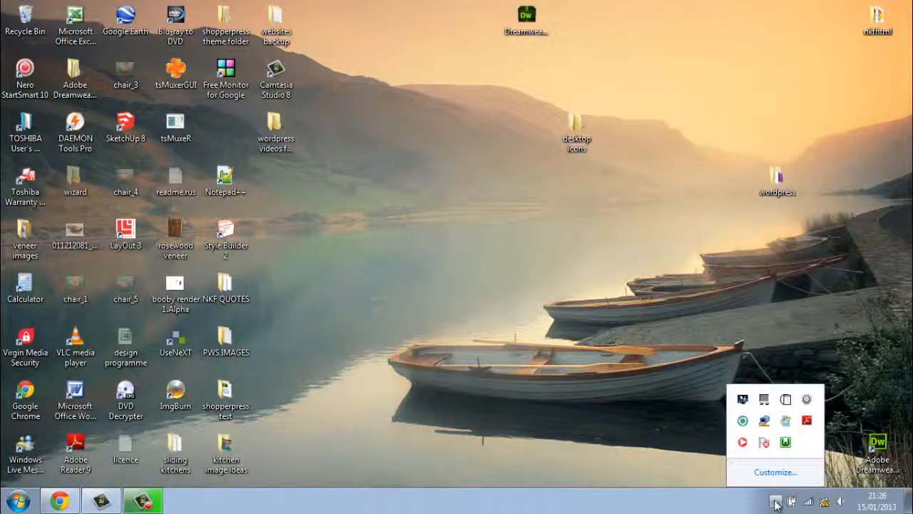
{"action": "left_click", "coordinate": [788, 444]}
{"action": "left_click", "coordinate": [841, 434]}
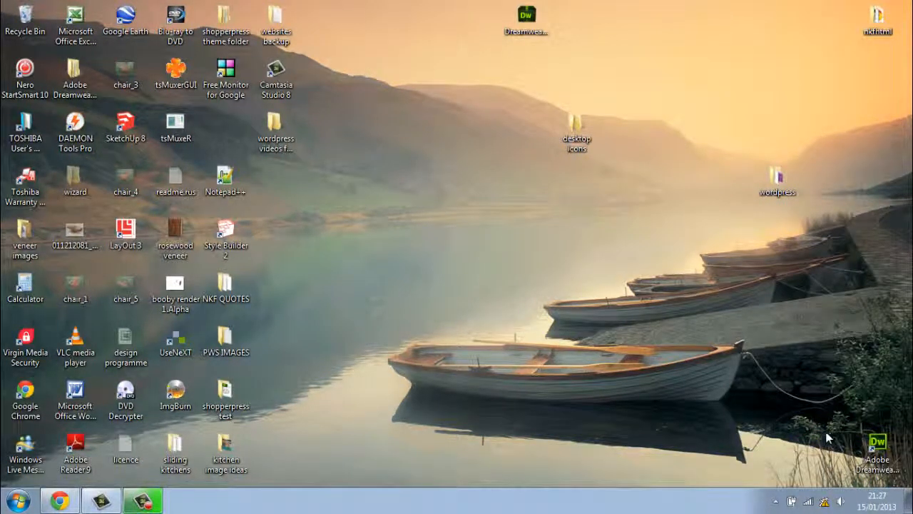
Choose Restart All Services from the WampServer menu, then restore Chrome.
{"action": "left_click", "coordinate": [777, 501]}
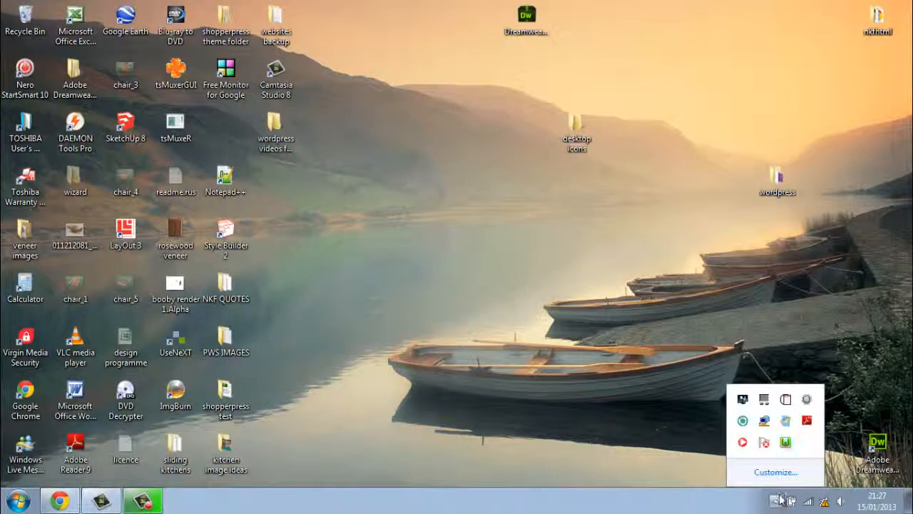
{"action": "left_click", "coordinate": [786, 443]}
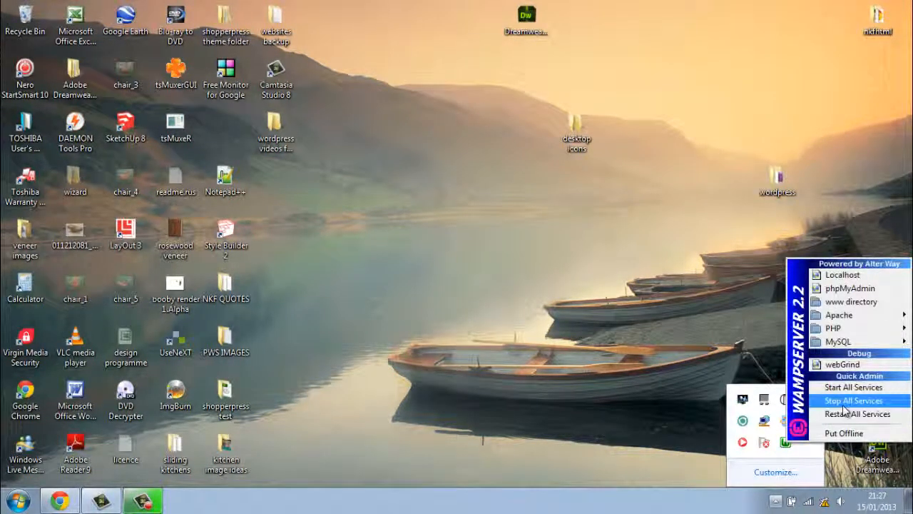
{"action": "left_click", "coordinate": [845, 415]}
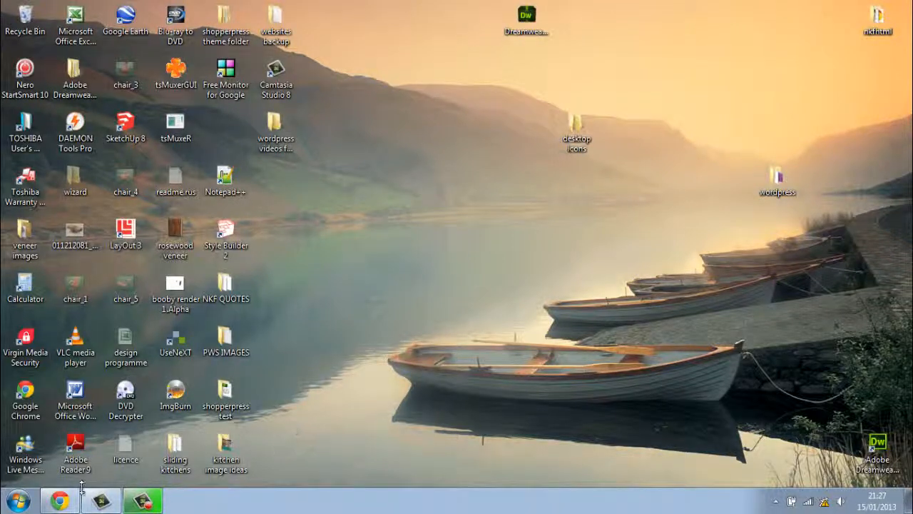
{"action": "left_click", "coordinate": [62, 501]}
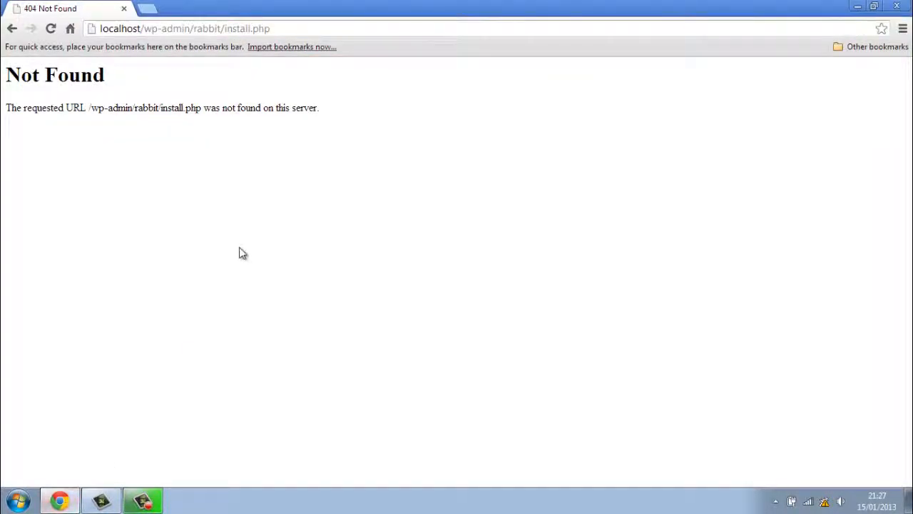
Reload the page a few times, then close and relaunch Chrome.
{"action": "left_click", "coordinate": [54, 27]}
{"action": "left_click", "coordinate": [53, 32]}
{"action": "left_click", "coordinate": [53, 33]}
{"action": "left_click", "coordinate": [896, 7]}
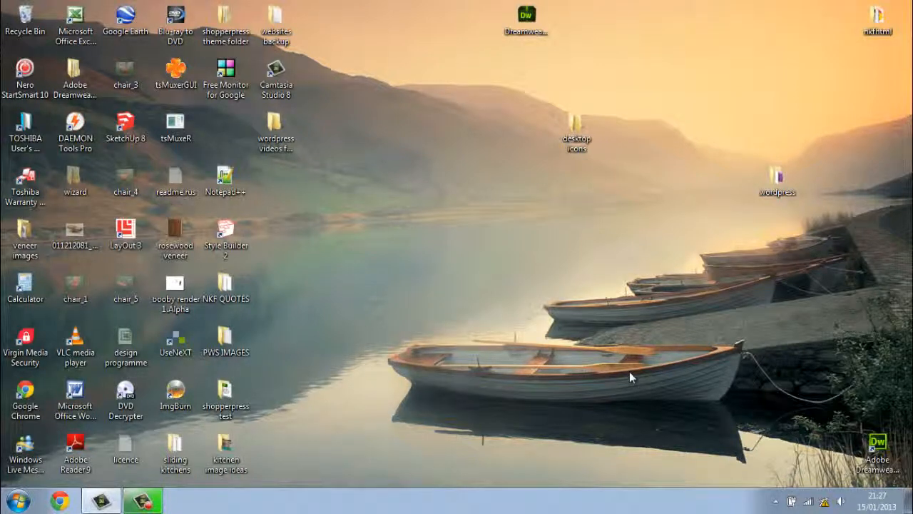
{"action": "left_click", "coordinate": [60, 502]}
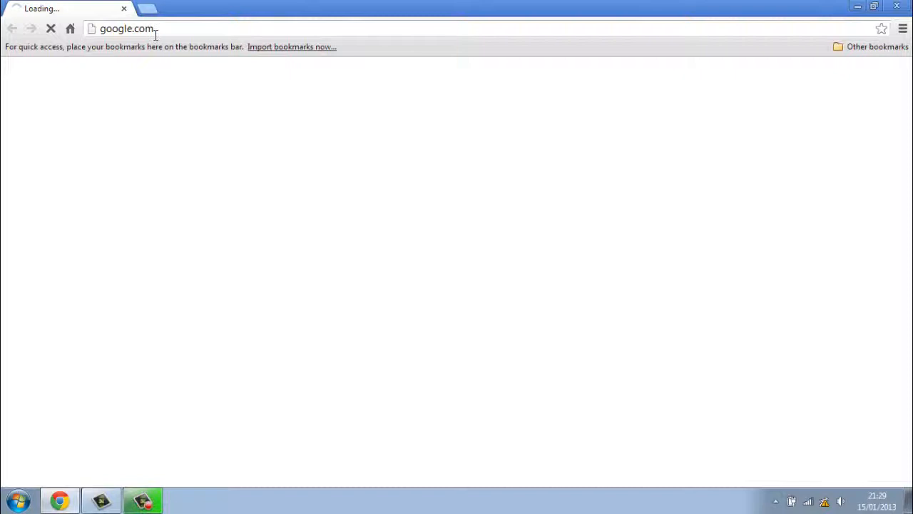
Load localhost/rabbit/wp-admin/install.php from the address bar.
{"action": "left_click", "coordinate": [136, 28]}
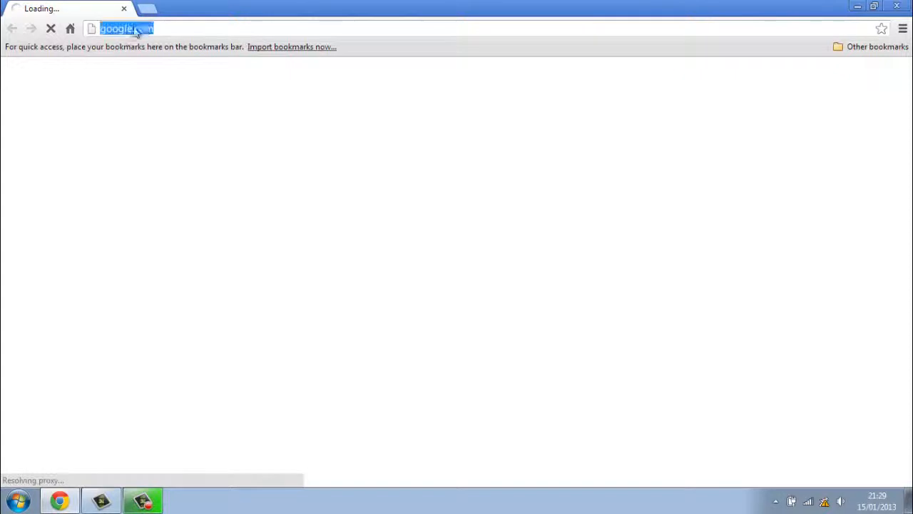
{"action": "type", "text": "local"}
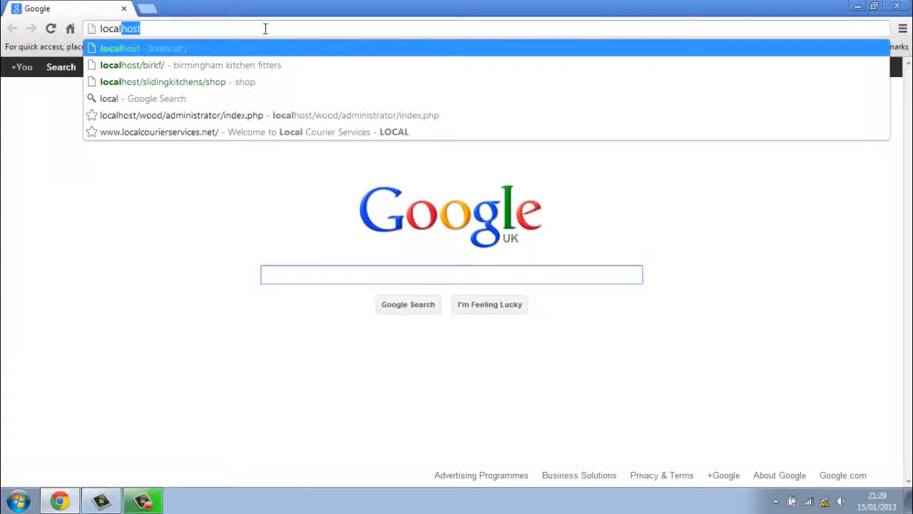
{"action": "key", "text": "Delete"}
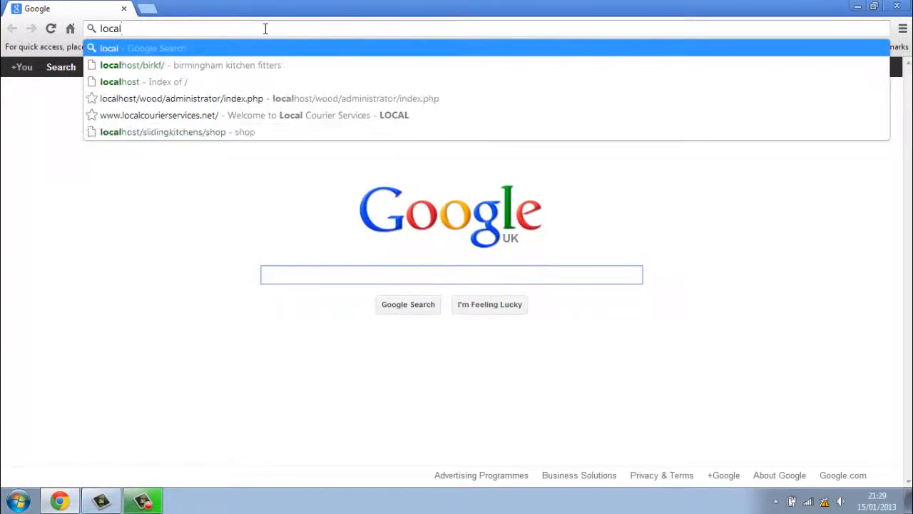
{"action": "type", "text": "host"}
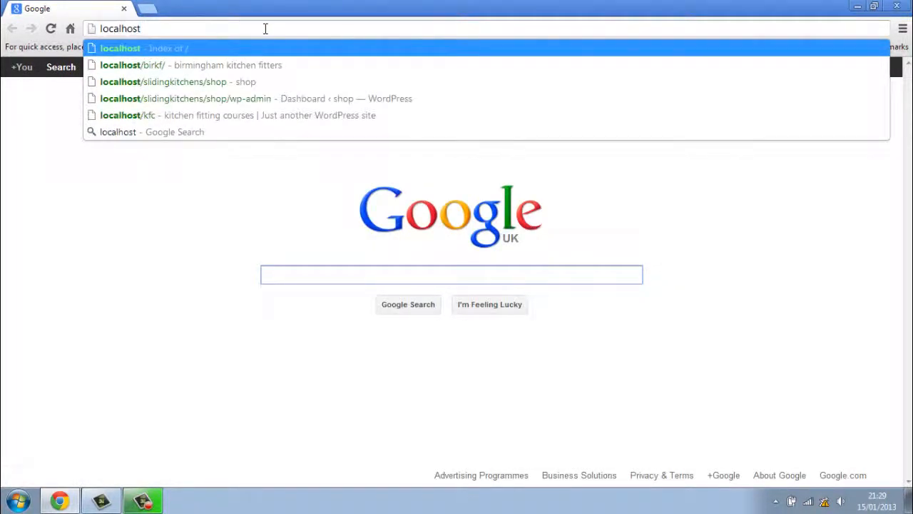
{"action": "type", "text": "/"}
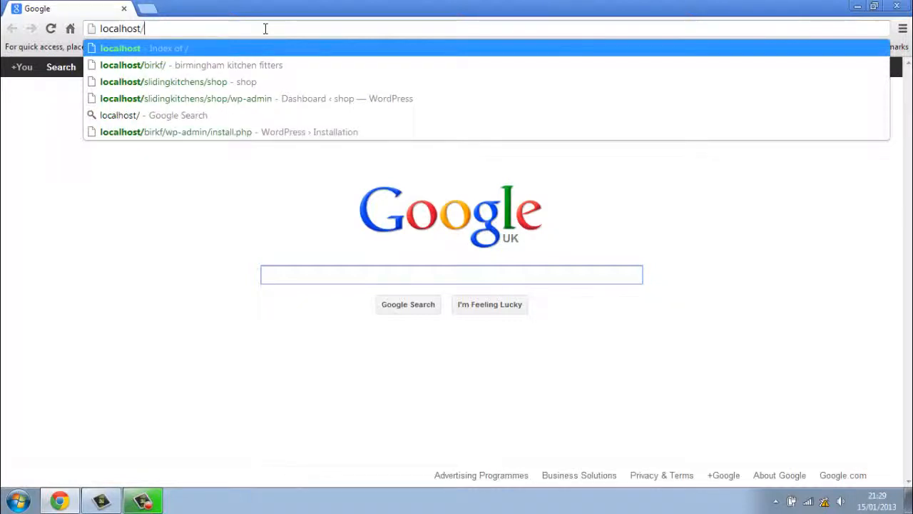
{"action": "type", "text": "rabbit"}
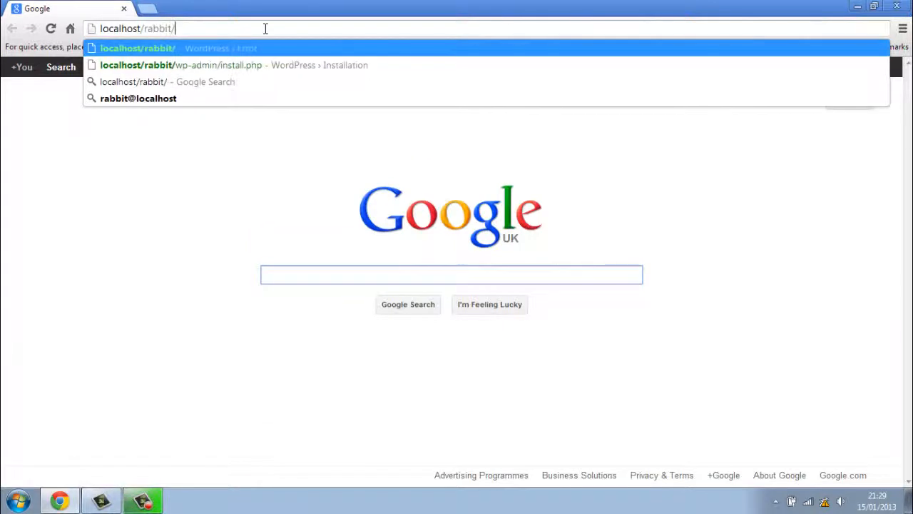
{"action": "type", "text": "/wp-admin"}
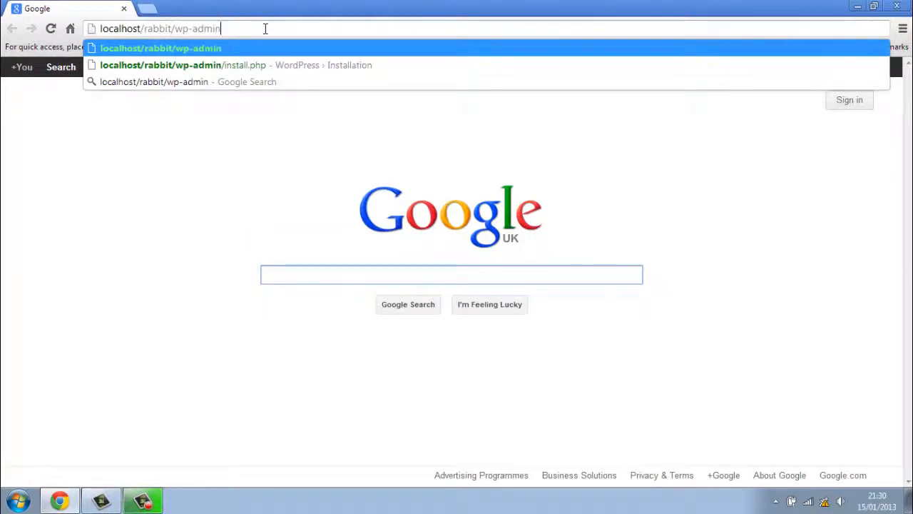
{"action": "type", "text": "/"}
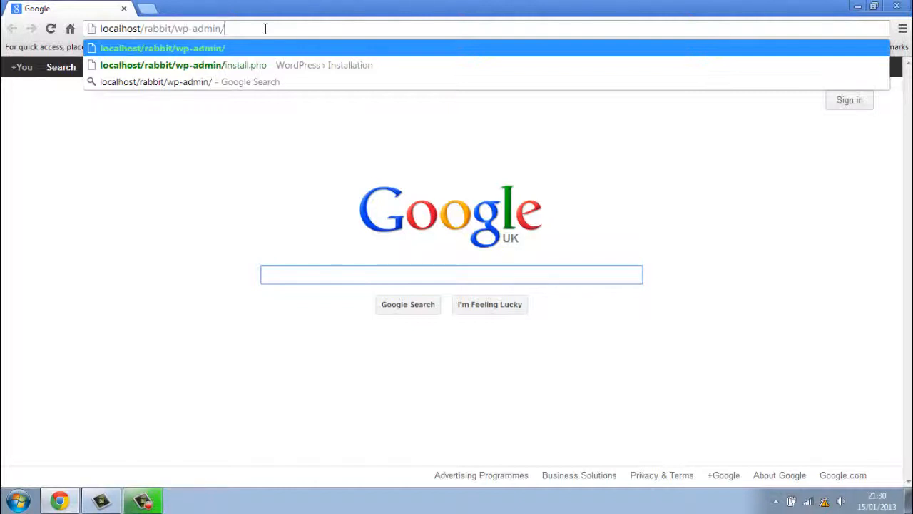
{"action": "type", "text": "inst"}
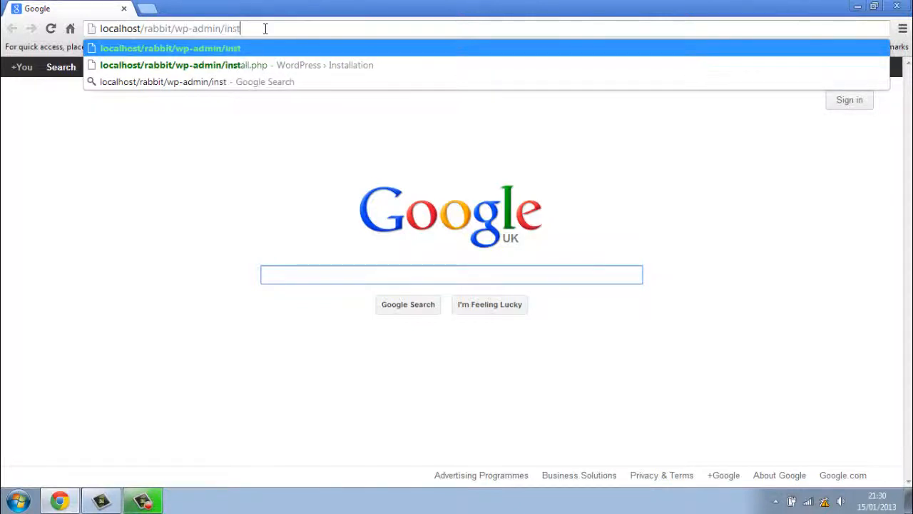
{"action": "type", "text": "al"}
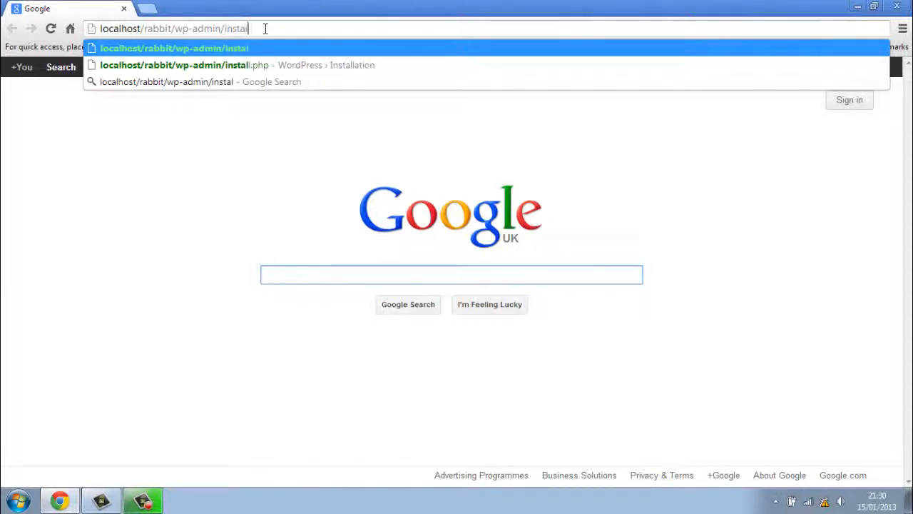
{"action": "type", "text": "l.php"}
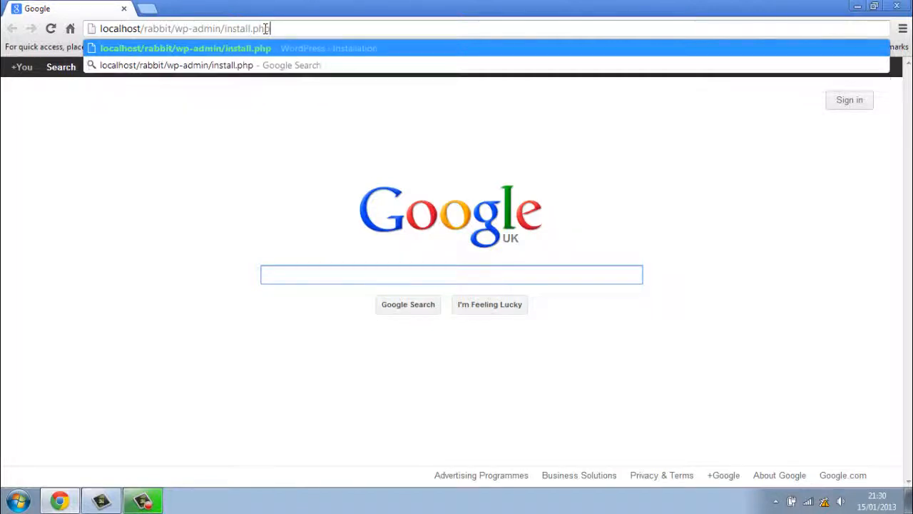
{"action": "key", "text": "Return"}
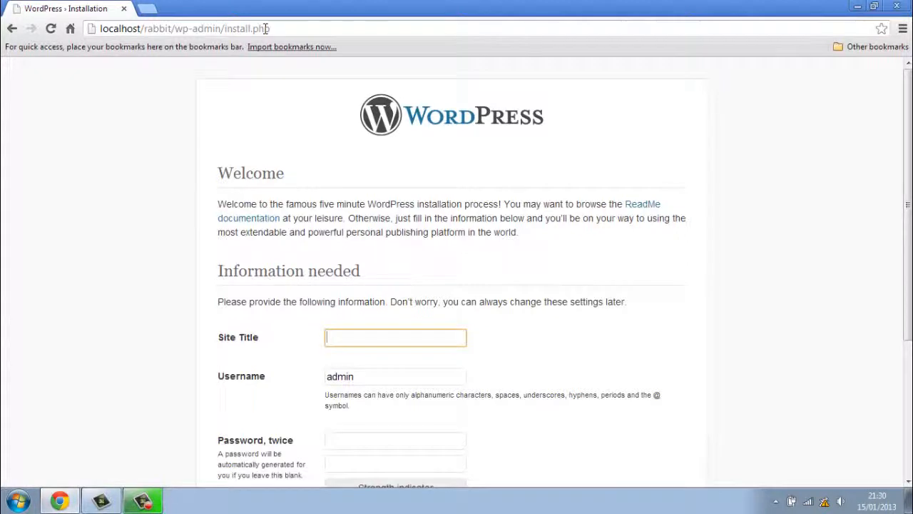
Review the Welcome and Information needed sections, leaving only the default admin username filled.
{"action": "left_click", "coordinate": [722, 254]}
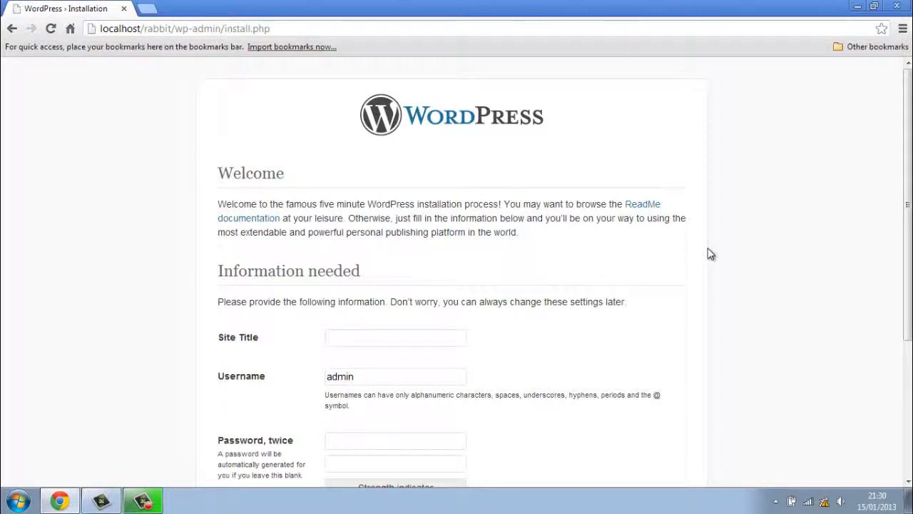
{"action": "scroll", "coordinate": [711, 254], "scroll_direction": "down", "scroll_amount": 2}
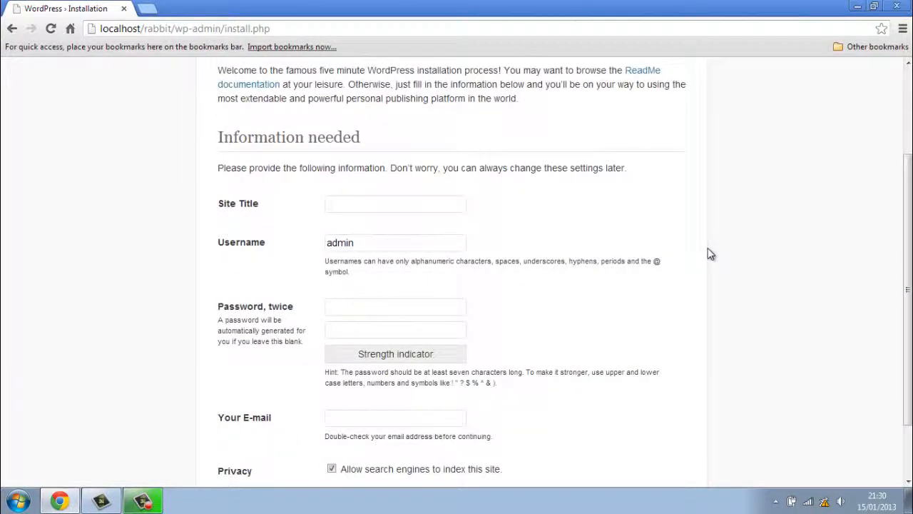
{"action": "scroll", "coordinate": [710, 254], "scroll_direction": "up", "scroll_amount": 2}
{"action": "scroll", "coordinate": [711, 254], "scroll_direction": "down", "scroll_amount": 1}
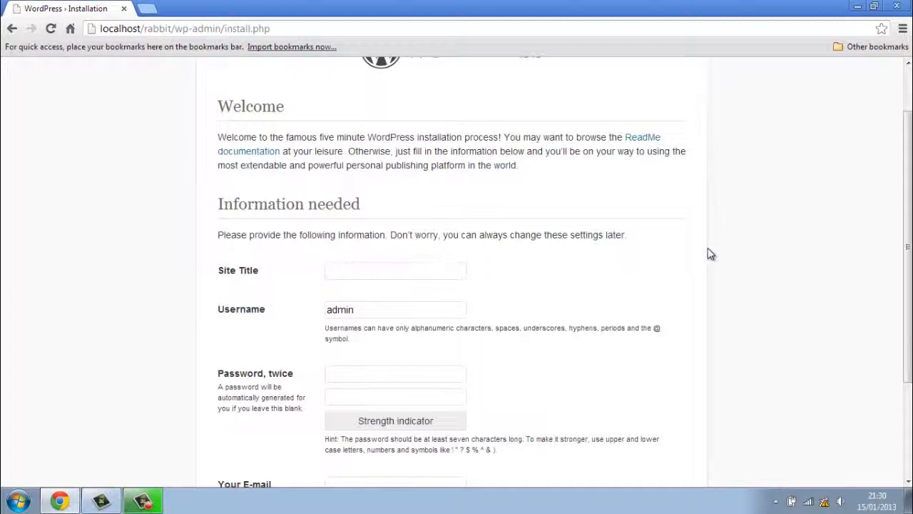
{"action": "scroll", "coordinate": [710, 254], "scroll_direction": "down", "scroll_amount": 1}
{"action": "scroll", "coordinate": [711, 254], "scroll_direction": "up", "scroll_amount": 2}
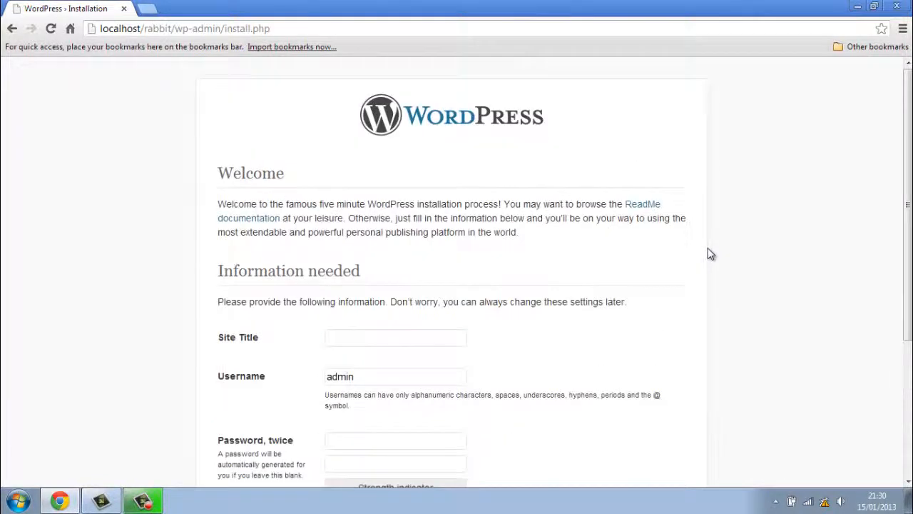
{"action": "scroll", "coordinate": [711, 254], "scroll_direction": "down", "scroll_amount": 1}
{"action": "scroll", "coordinate": [711, 254], "scroll_direction": "down", "scroll_amount": 1}
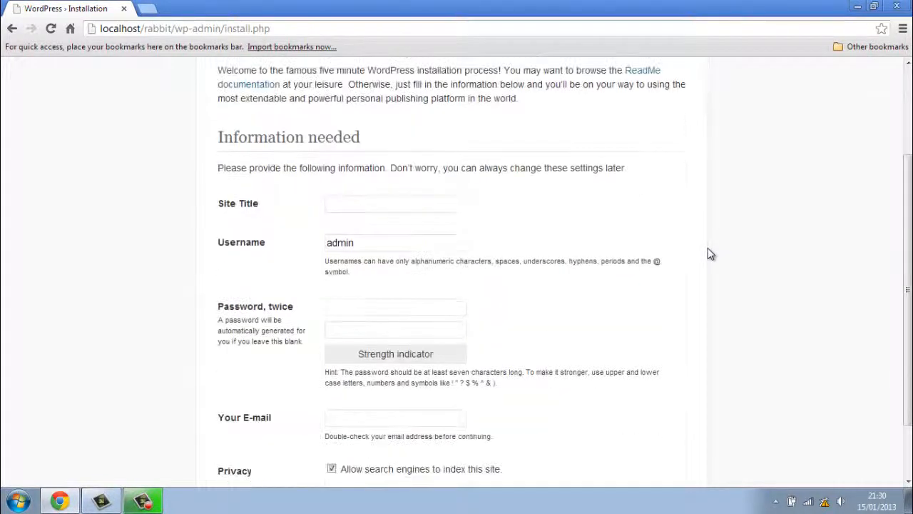
Enter 'rabbit' as the Site Title and replace the default admin username with a new one.
{"action": "left_click", "coordinate": [410, 206]}
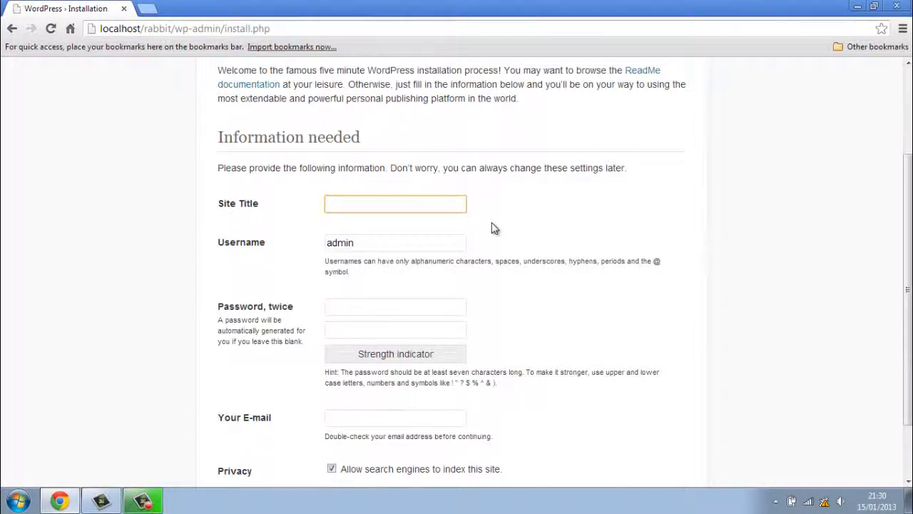
{"action": "type", "text": "rabbit"}
{"action": "left_click", "coordinate": [541, 207]}
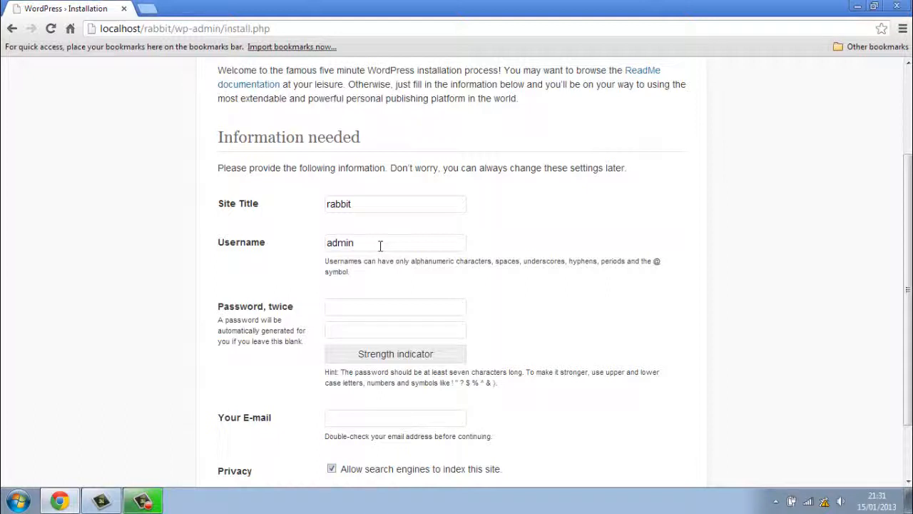
{"action": "left_click_drag", "start_coordinate": [381, 245], "coordinate": [310, 245]}
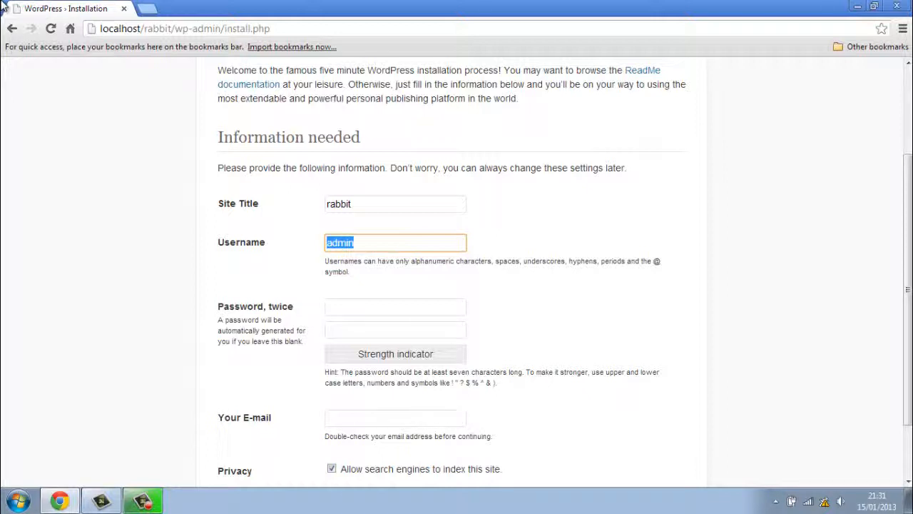
{"action": "type", "text": "ki"}
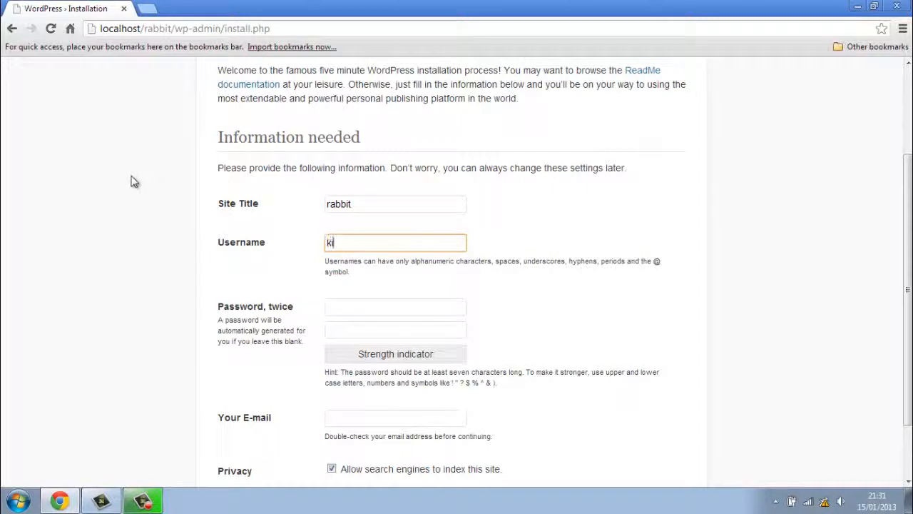
{"action": "type", "text": "tchen"}
Type the account password into both password fields.
{"action": "left_click", "coordinate": [346, 305]}
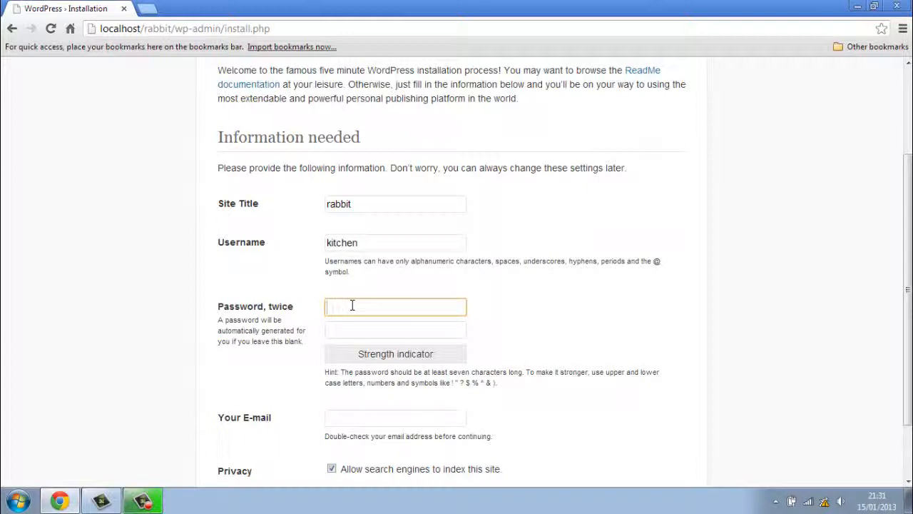
{"action": "type", "text": "passwor"}
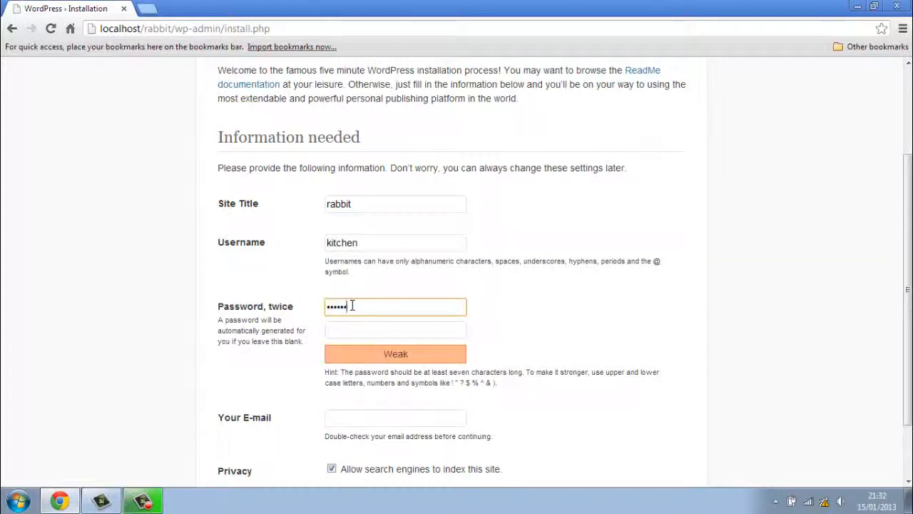
{"action": "left_click", "coordinate": [349, 327]}
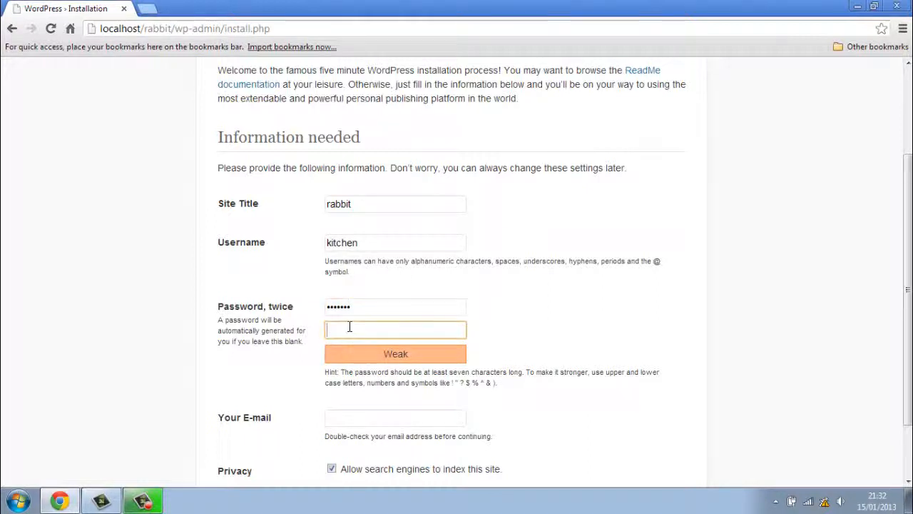
{"action": "type", "text": "passwor"}
Fill the e-mail from the saved suggestion and run Install WordPress.
{"action": "scroll", "coordinate": [350, 328], "scroll_direction": "down", "scroll_amount": 2}
{"action": "left_click", "coordinate": [352, 351]}
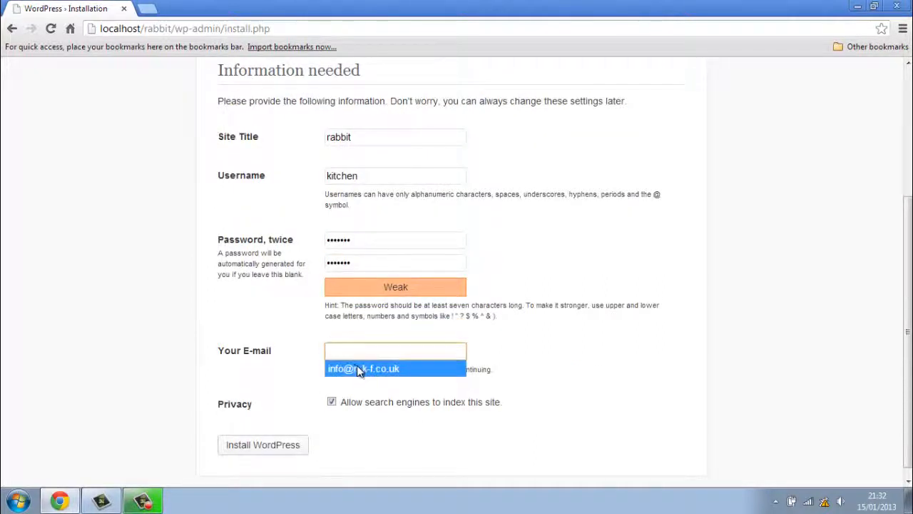
{"action": "left_click", "coordinate": [363, 368]}
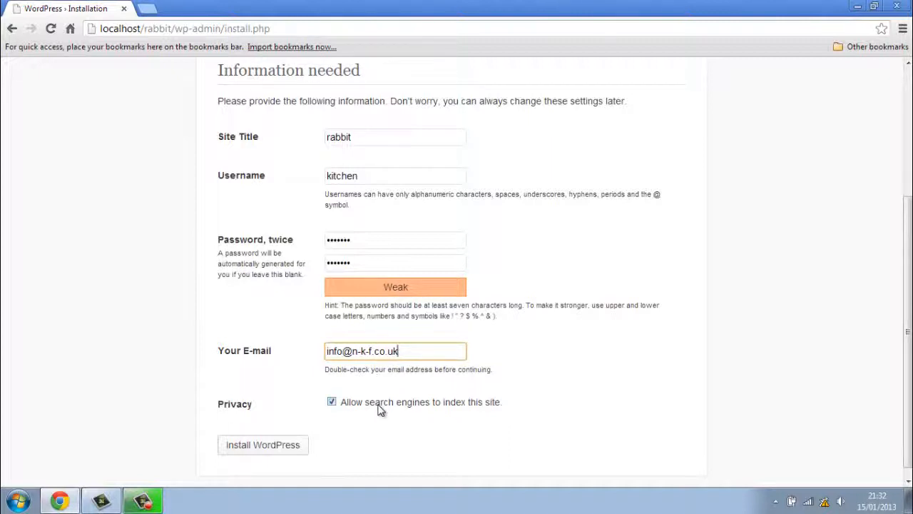
{"action": "scroll", "coordinate": [380, 409], "scroll_direction": "down", "scroll_amount": 1}
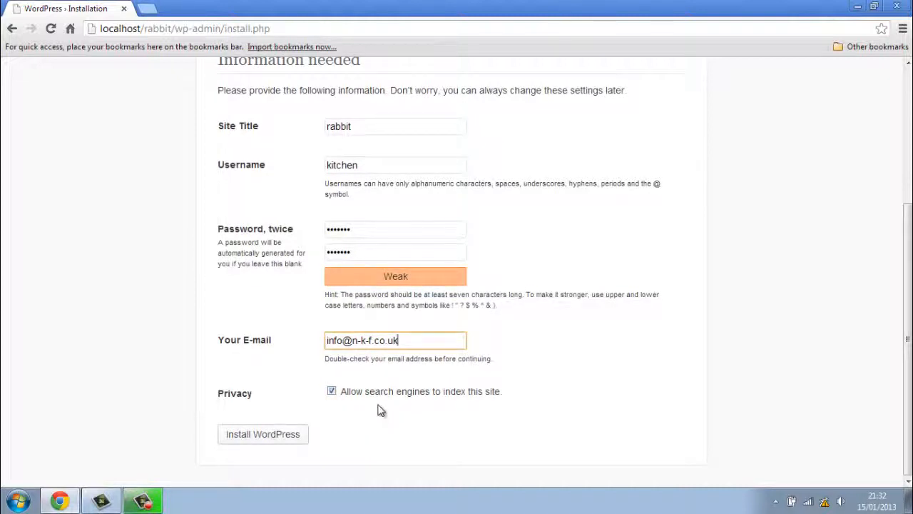
{"action": "left_click", "coordinate": [292, 436]}
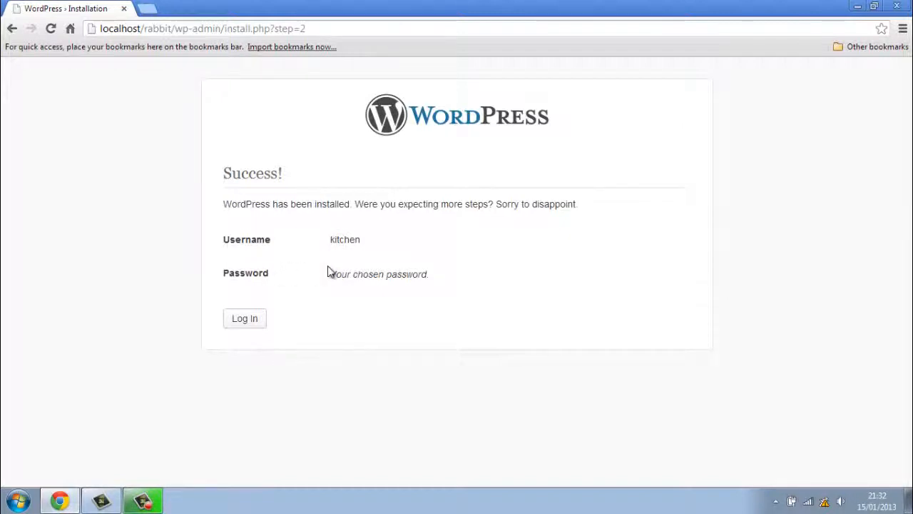
Log in to the rabbit site with the new username and password.
{"action": "left_click", "coordinate": [260, 323]}
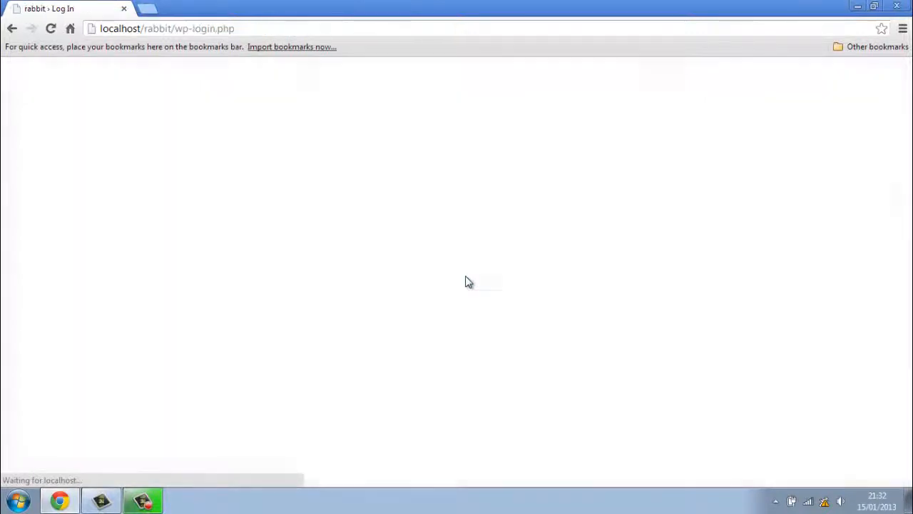
{"action": "left_click", "coordinate": [455, 230]}
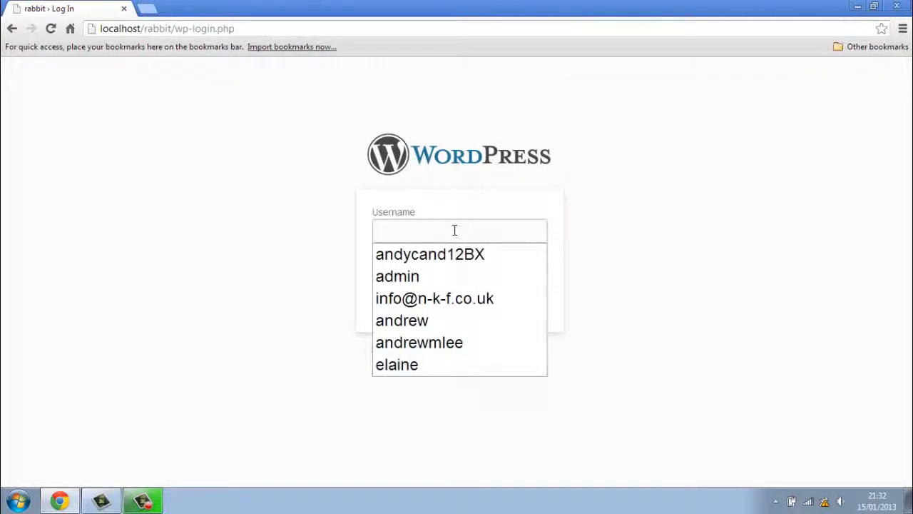
{"action": "type", "text": "kitchen"}
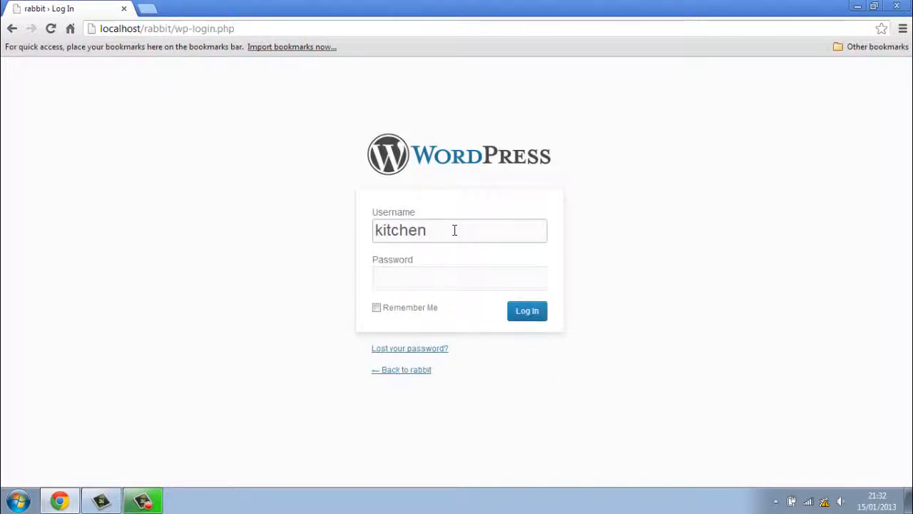
{"action": "left_click", "coordinate": [440, 281]}
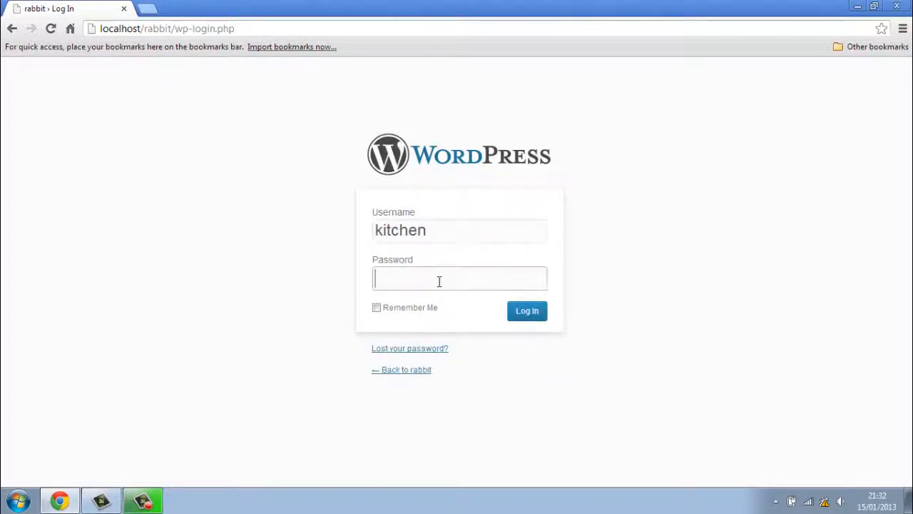
{"action": "type", "text": "kitchen"}
{"action": "left_click", "coordinate": [525, 314]}
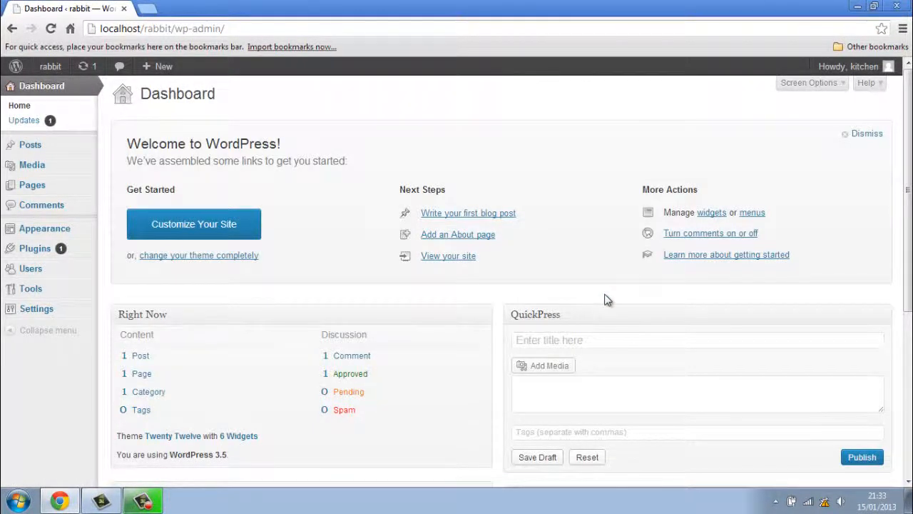
{"action": "left_click", "coordinate": [566, 260]}
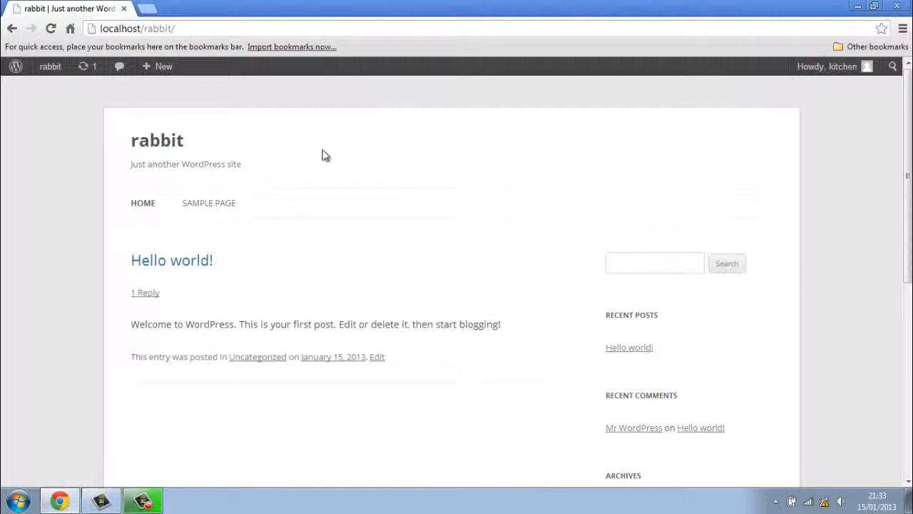
{"action": "mouse_move", "coordinate": [48, 73]}
{"action": "left_click", "coordinate": [52, 90]}
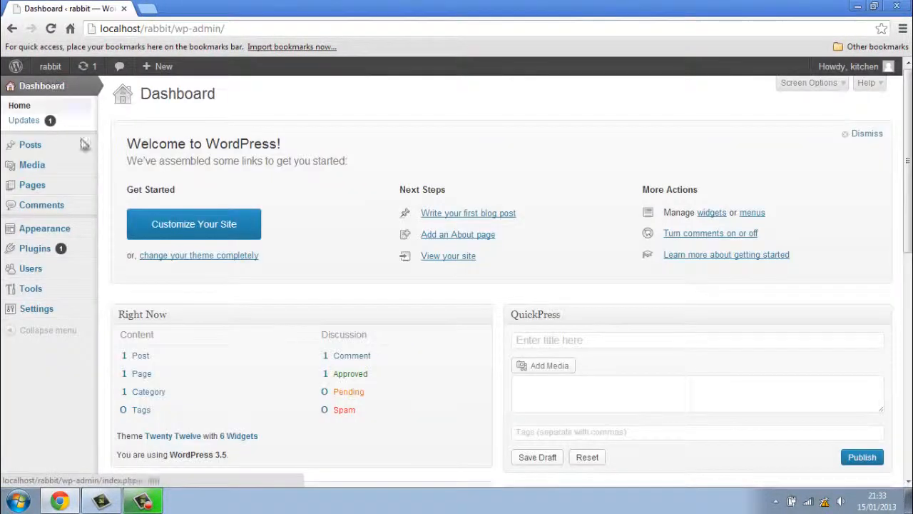
{"action": "scroll", "coordinate": [117, 202], "scroll_direction": "down", "scroll_amount": 2}
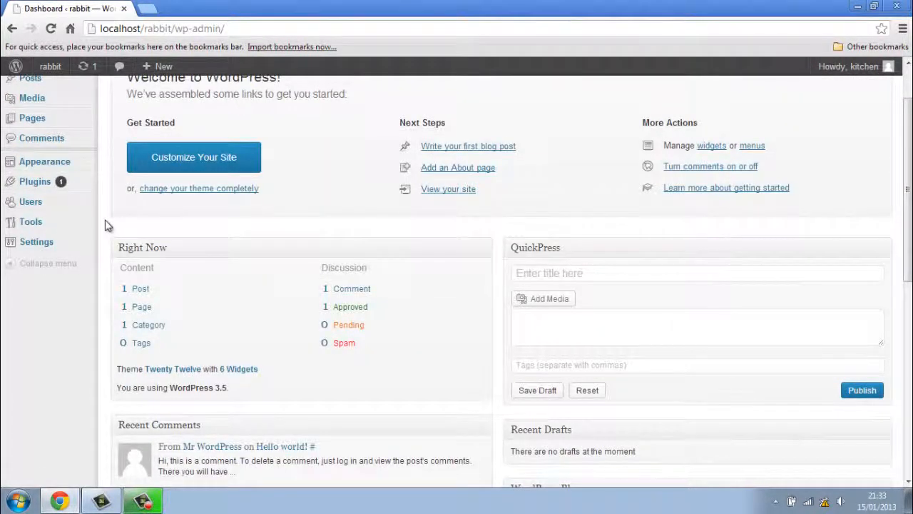
{"action": "mouse_move", "coordinate": [91, 251]}
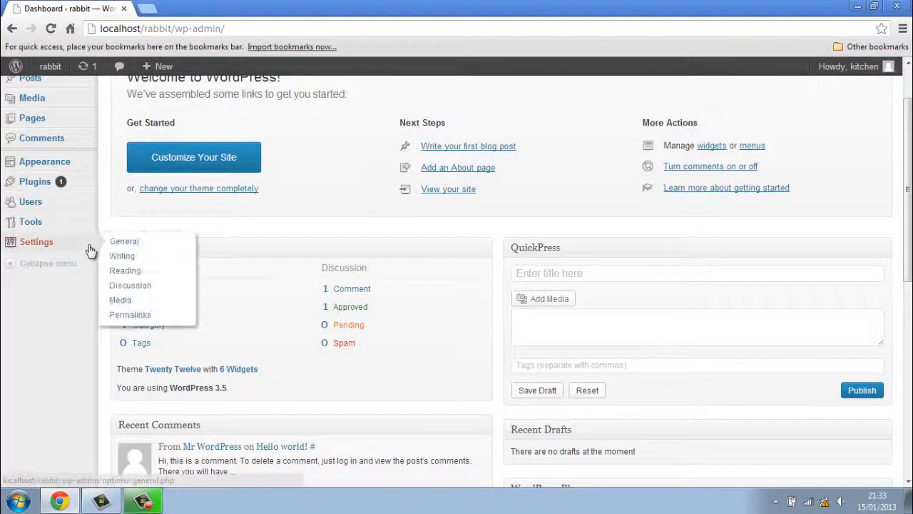
On Settings > Permalinks, select the Post name structure and save the changes.
{"action": "left_click", "coordinate": [180, 316]}
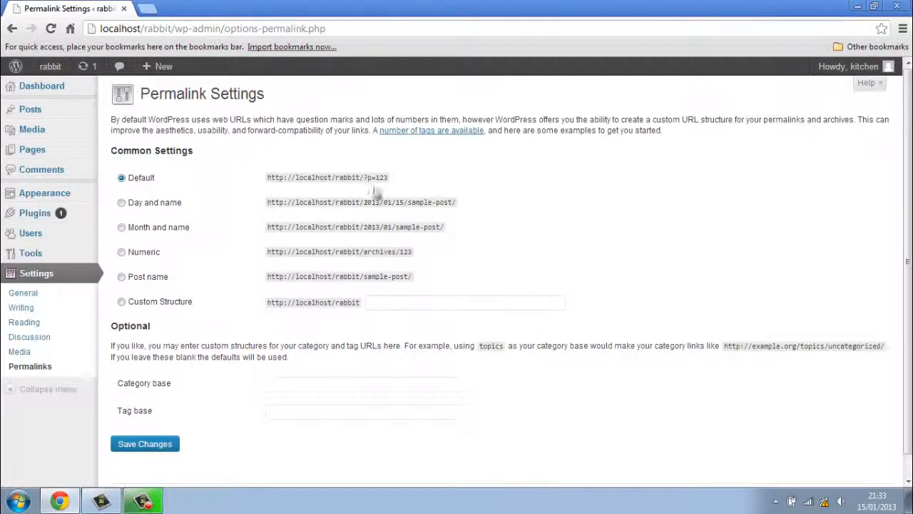
{"action": "left_click_drag", "start_coordinate": [361, 178], "coordinate": [391, 184]}
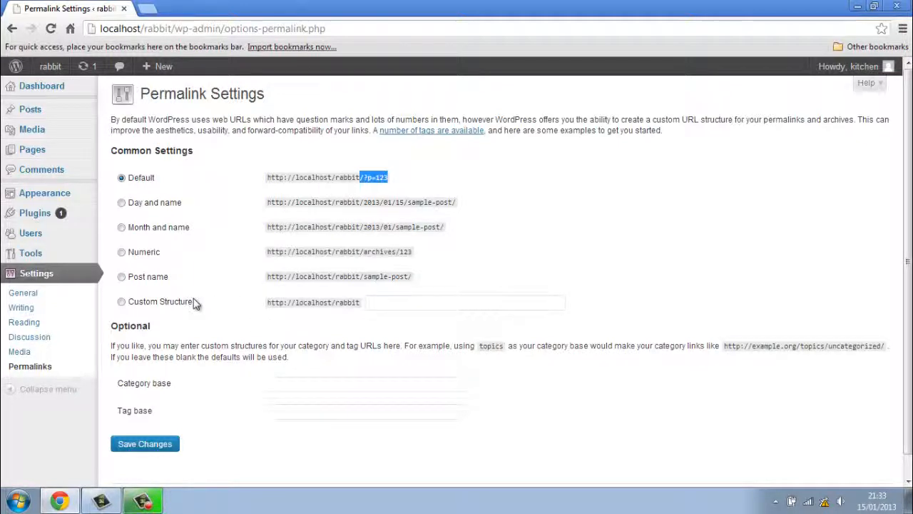
{"action": "left_click", "coordinate": [163, 282]}
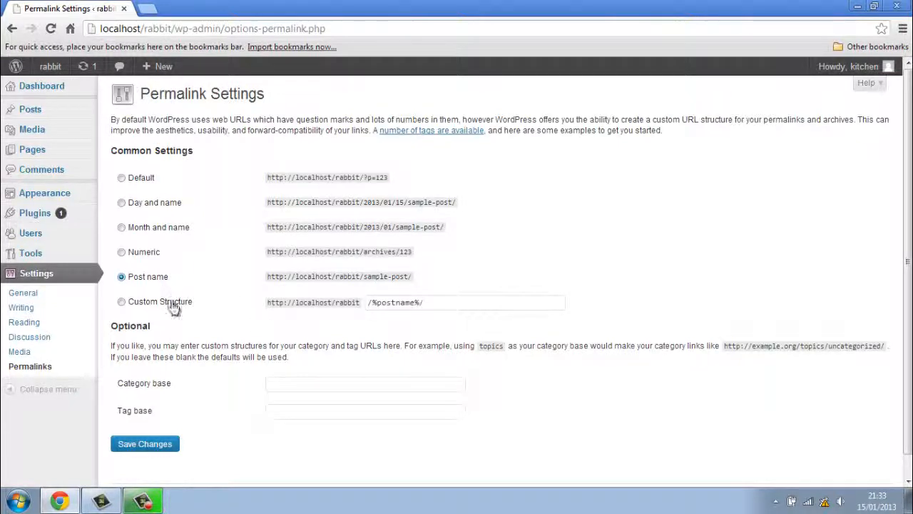
{"action": "left_click", "coordinate": [174, 306]}
{"action": "scroll", "coordinate": [204, 321], "scroll_direction": "down", "scroll_amount": 1}
{"action": "left_click", "coordinate": [169, 422]}
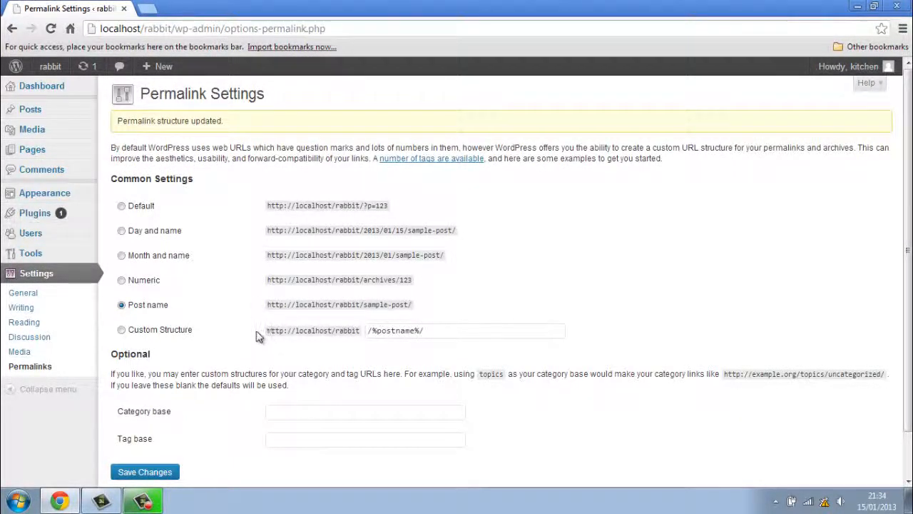
{"action": "scroll", "coordinate": [264, 335], "scroll_direction": "down", "scroll_amount": 2}
{"action": "left_click", "coordinate": [146, 421]}
{"action": "scroll", "coordinate": [223, 389], "scroll_direction": "down", "scroll_amount": 2}
{"action": "scroll", "coordinate": [223, 389], "scroll_direction": "up", "scroll_amount": 2}
{"action": "mouse_move", "coordinate": [102, 196]}
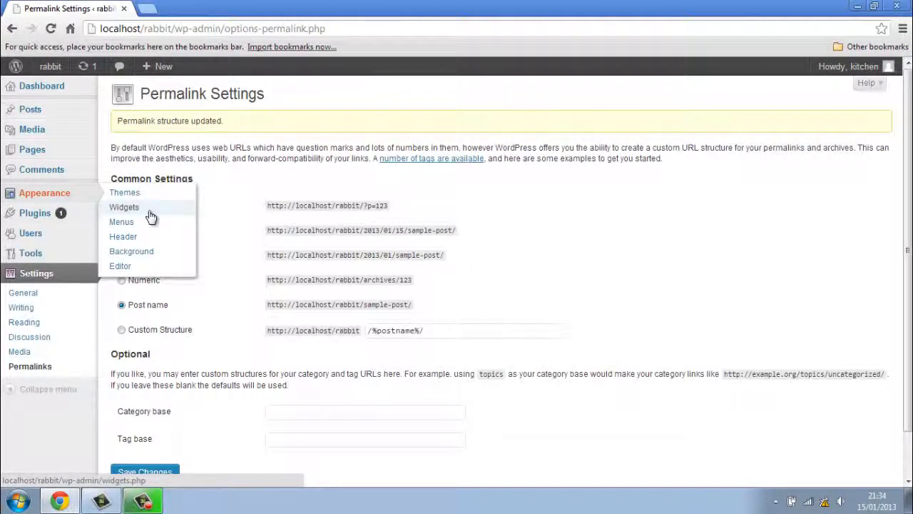
On Appearance > Themes, activate Twenty Eleven from the Available Themes list.
{"action": "left_click", "coordinate": [183, 194]}
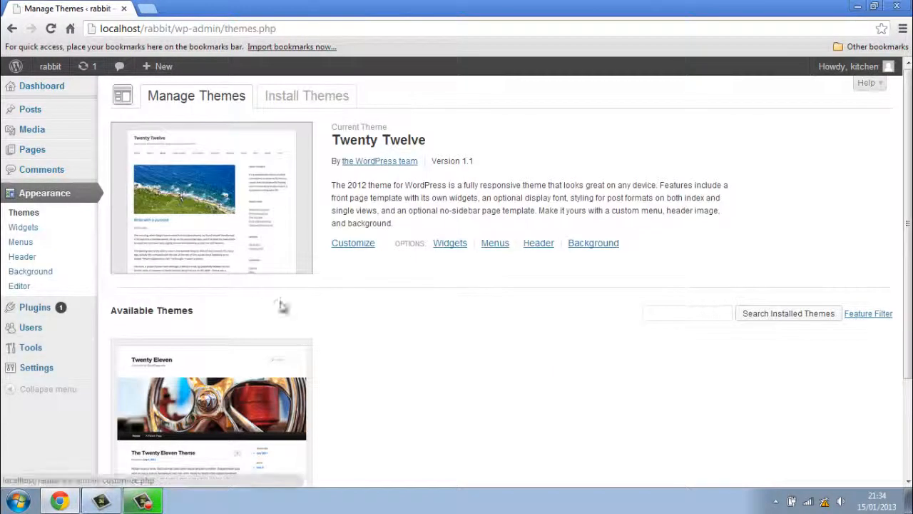
{"action": "scroll", "coordinate": [331, 326], "scroll_direction": "down", "scroll_amount": 3}
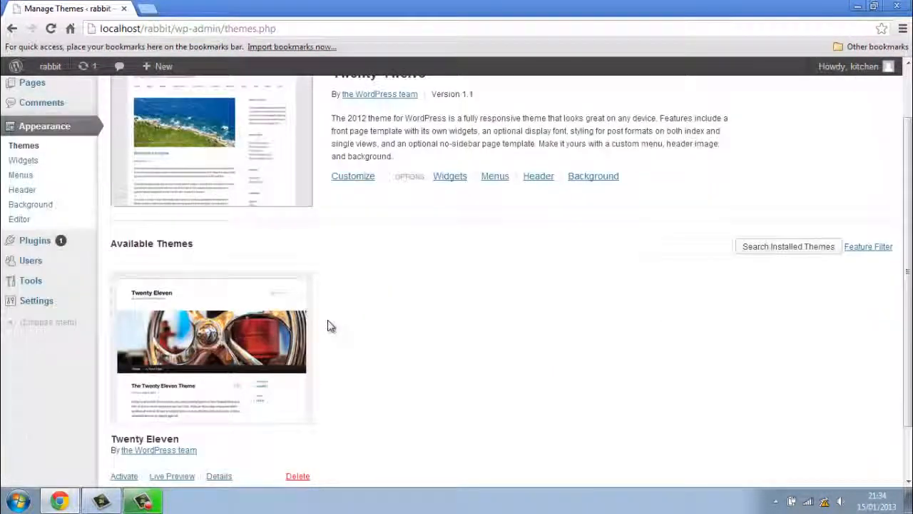
{"action": "scroll", "coordinate": [330, 326], "scroll_direction": "up", "scroll_amount": 1}
{"action": "scroll", "coordinate": [330, 326], "scroll_direction": "down", "scroll_amount": 1}
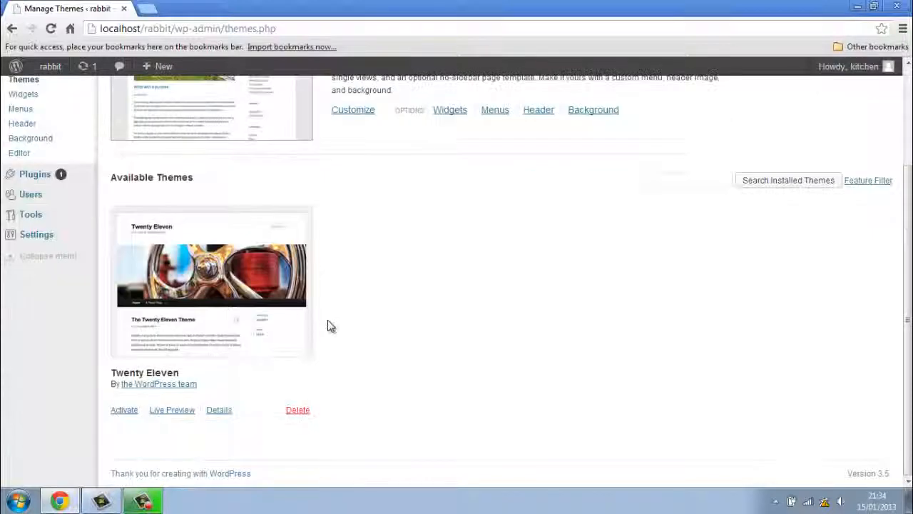
{"action": "scroll", "coordinate": [328, 321], "scroll_direction": "up", "scroll_amount": 3}
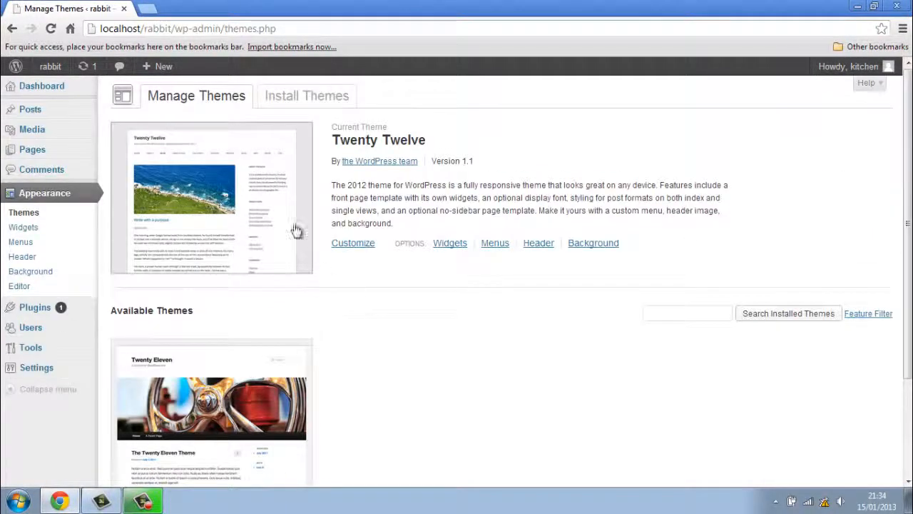
{"action": "scroll", "coordinate": [322, 286], "scroll_direction": "down", "scroll_amount": 3}
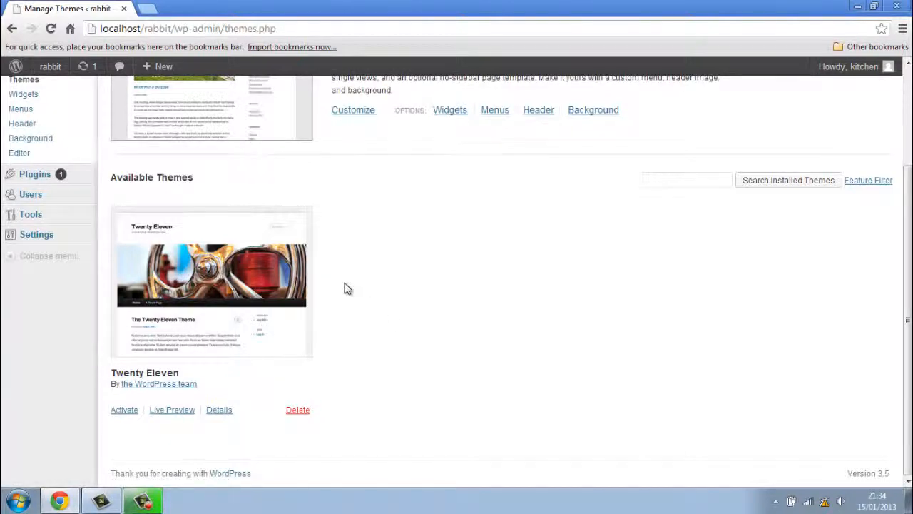
{"action": "scroll", "coordinate": [342, 302], "scroll_direction": "up", "scroll_amount": 3}
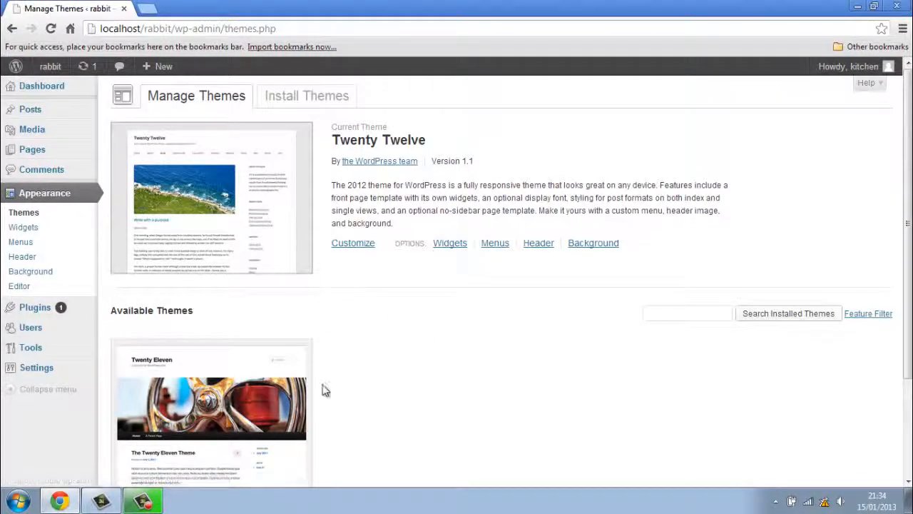
{"action": "scroll", "coordinate": [332, 389], "scroll_direction": "down", "scroll_amount": 2}
{"action": "scroll", "coordinate": [332, 389], "scroll_direction": "down", "scroll_amount": 1}
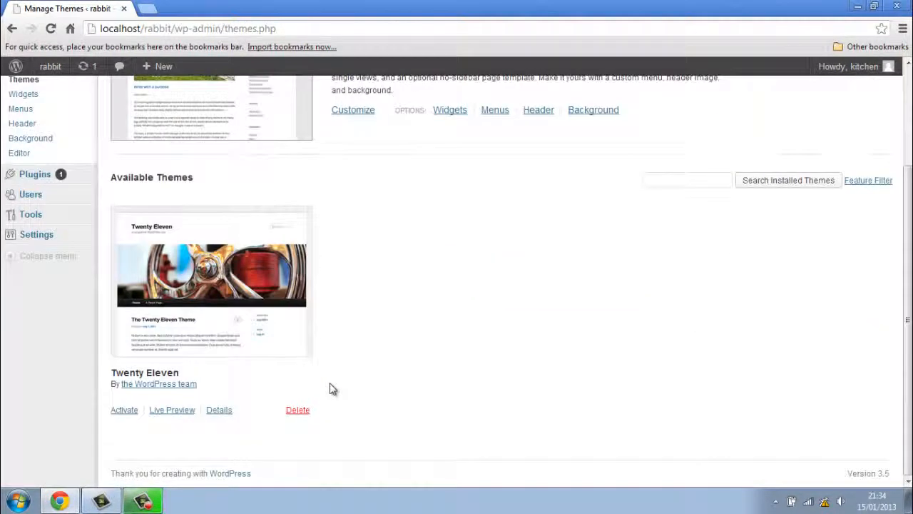
{"action": "left_click", "coordinate": [129, 411]}
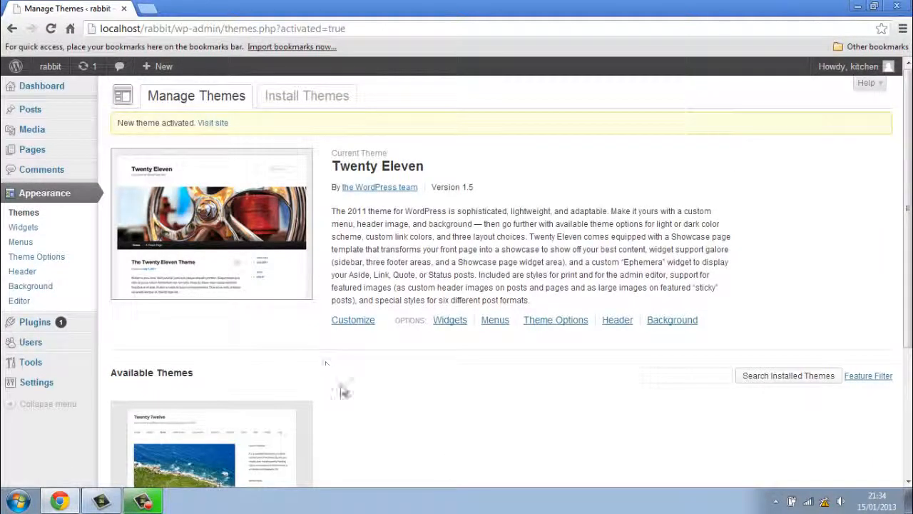
Visit the rabbit front page to view it in the Twenty Eleven theme.
{"action": "mouse_move", "coordinate": [64, 71]}
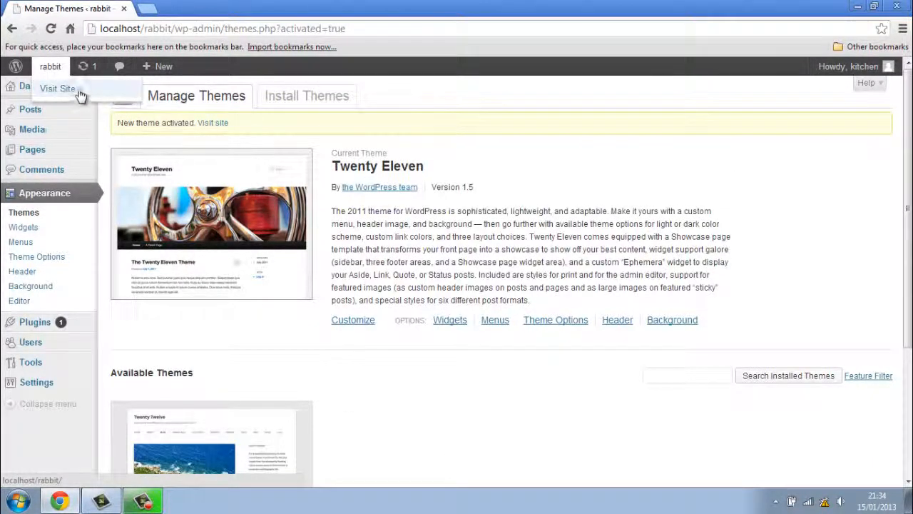
{"action": "left_click", "coordinate": [79, 92]}
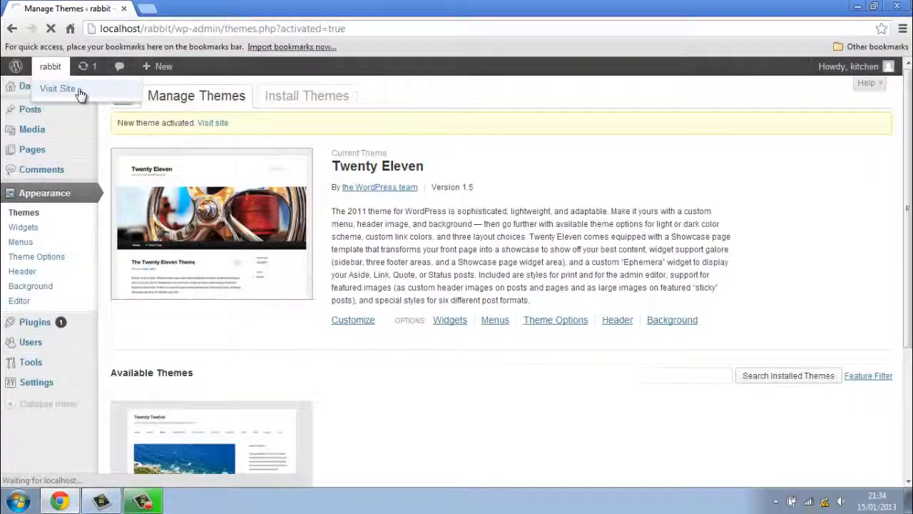
{"action": "scroll", "coordinate": [102, 235], "scroll_direction": "down", "scroll_amount": 5}
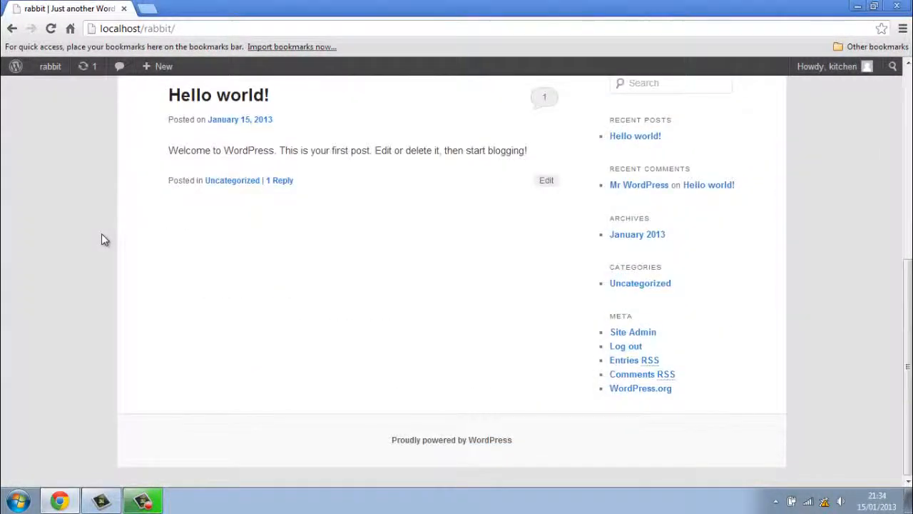
{"action": "scroll", "coordinate": [101, 235], "scroll_direction": "up", "scroll_amount": 5}
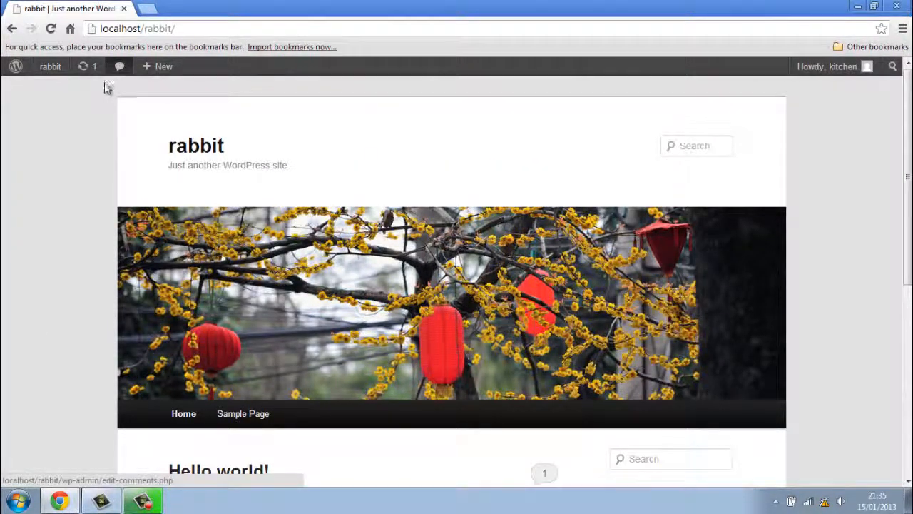
Log out of WordPress from the Howdy user menu.
{"action": "mouse_move", "coordinate": [49, 66]}
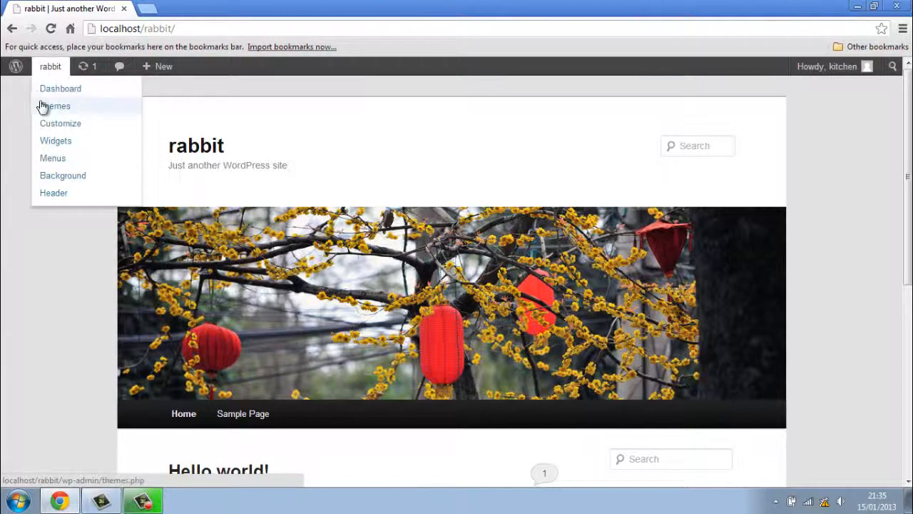
{"action": "mouse_move", "coordinate": [857, 82]}
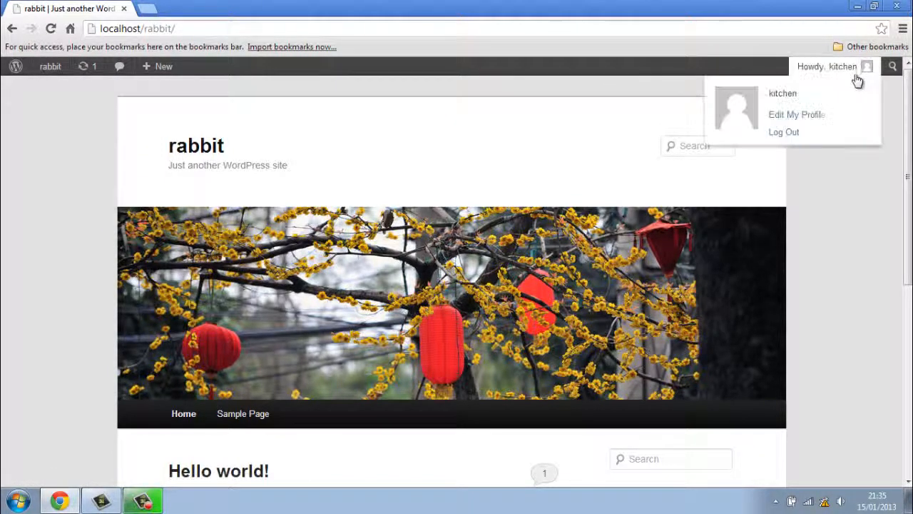
{"action": "left_click", "coordinate": [801, 135]}
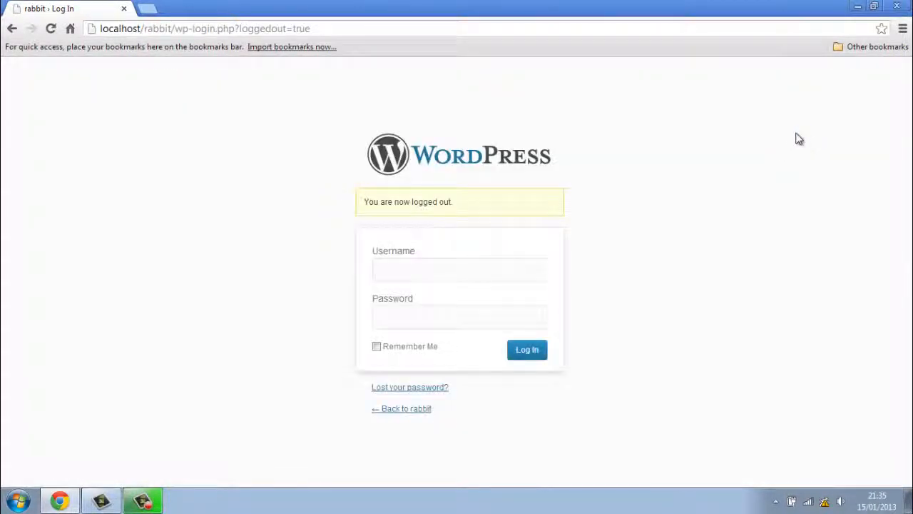
Reopen Chrome and load the rabbit install page, which reports Already Installed.
{"action": "left_click", "coordinate": [897, 6]}
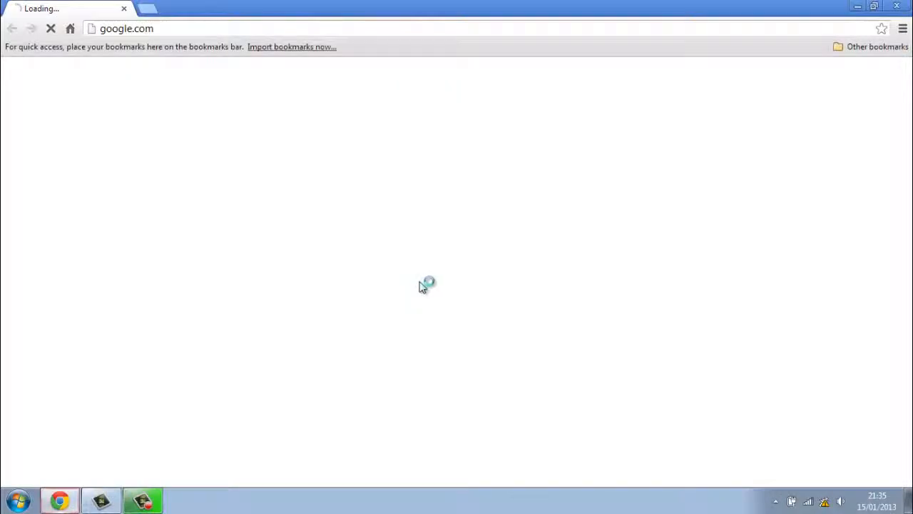
{"action": "left_click", "coordinate": [132, 28]}
{"action": "type", "text": "loca"}
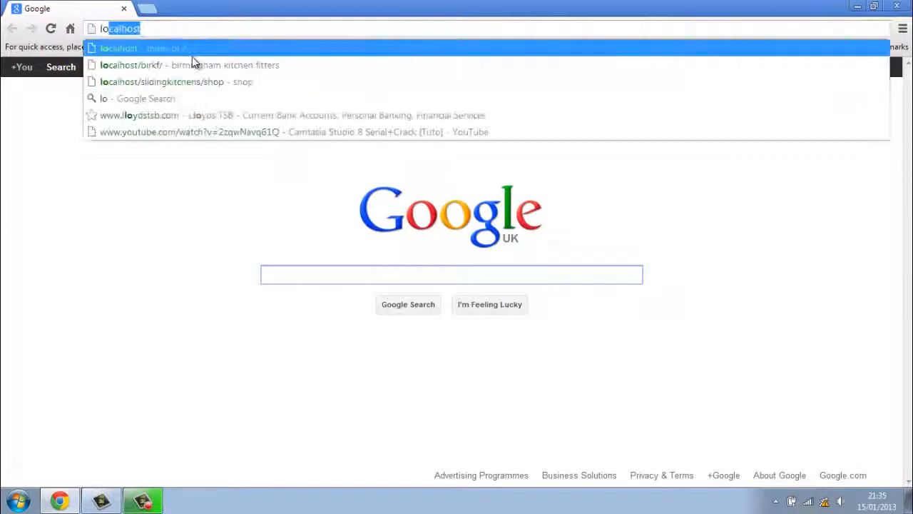
{"action": "type", "text": "lho"}
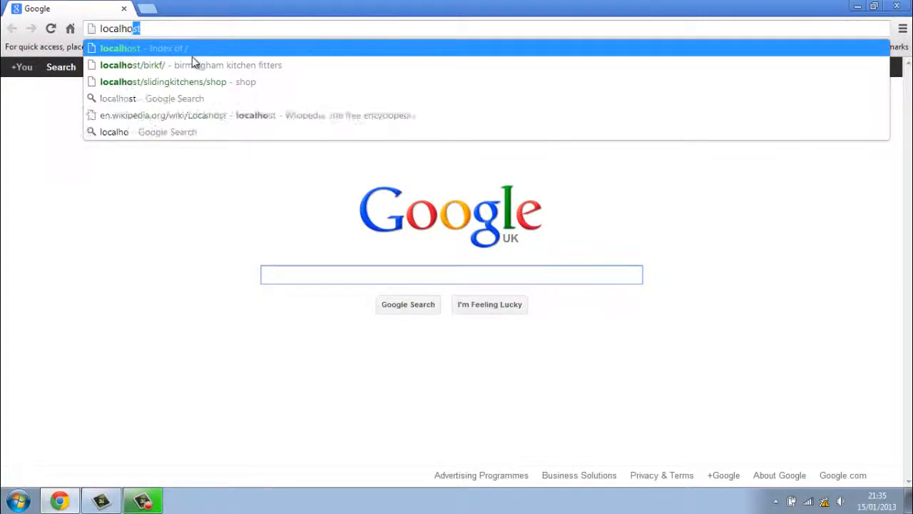
{"action": "type", "text": "st/"}
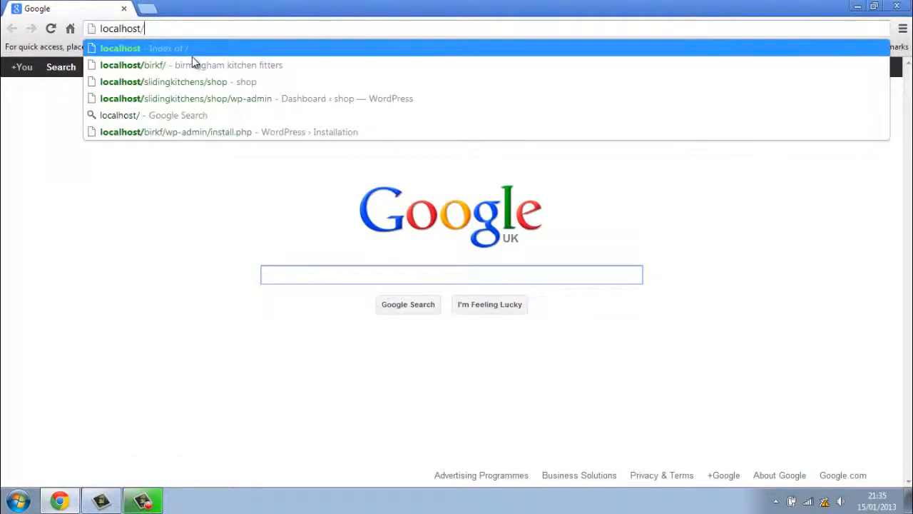
{"action": "type", "text": "rabbit"}
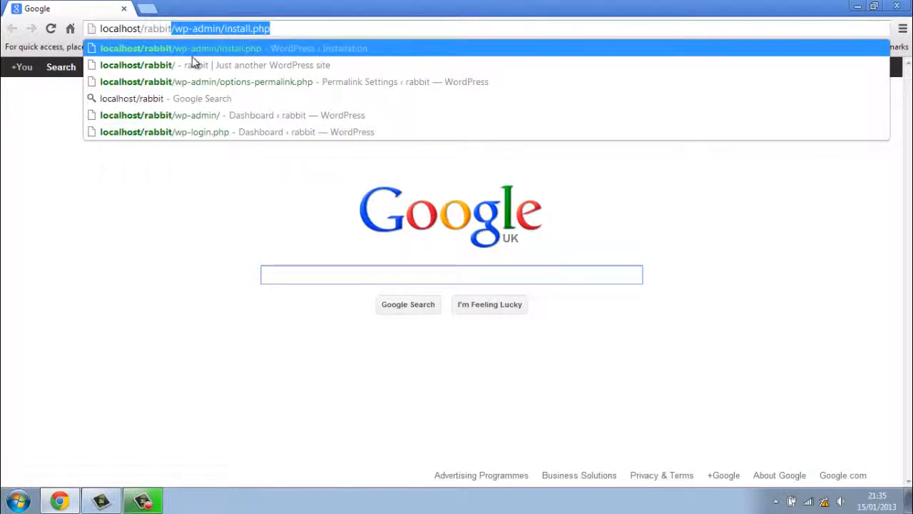
{"action": "key", "text": "Return"}
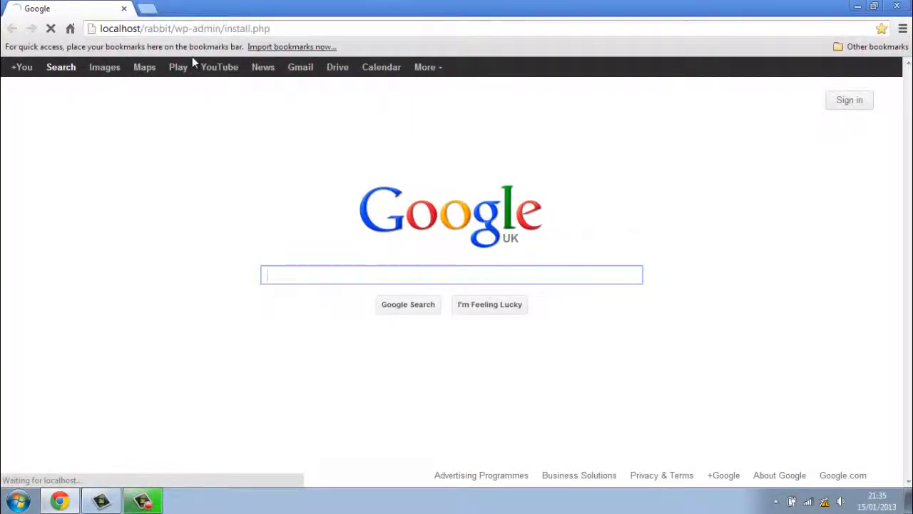
Trim the address to localhost/rabbit and open the site's home page.
{"action": "left_click", "coordinate": [289, 26]}
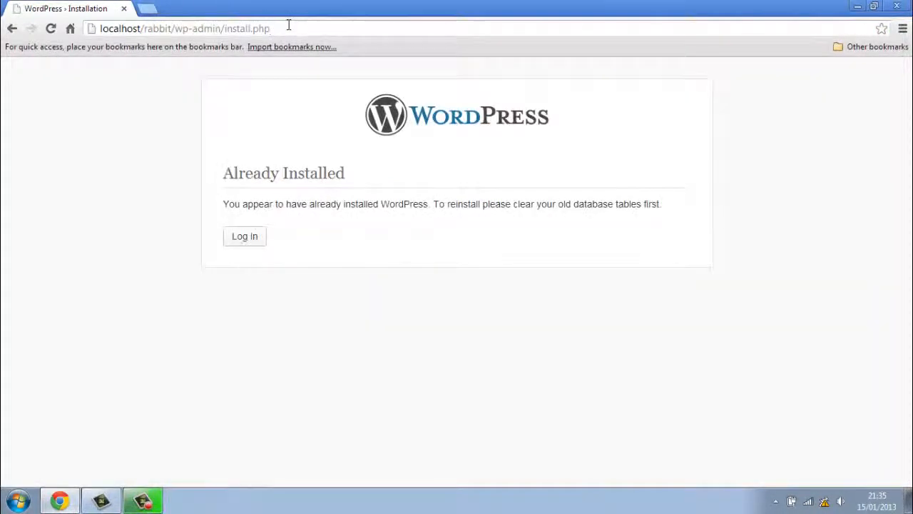
{"action": "key", "text": "BackSpace"}
{"action": "key", "text": "BackSpace"}
{"action": "key", "text": "BackSpace"}
{"action": "key", "text": "BackSpace"}
{"action": "key", "text": "BackSpace"}
{"action": "key", "text": "BackSpace"}
{"action": "key", "text": "BackSpace"}
{"action": "key", "text": "BackSpace"}
{"action": "key", "text": "BackSpace"}
{"action": "key", "text": "BackSpace"}
{"action": "key", "text": "BackSpace"}
{"action": "key", "text": "BackSpace"}
{"action": "key", "text": "BackSpace"}
{"action": "key", "text": "BackSpace"}
{"action": "key", "text": "BackSpace"}
{"action": "key", "text": "BackSpace"}
{"action": "key", "text": "BackSpace"}
{"action": "key", "text": "BackSpace"}
{"action": "key", "text": "BackSpace"}
{"action": "key", "text": "BackSpace"}
{"action": "key", "text": "BackSpace"}
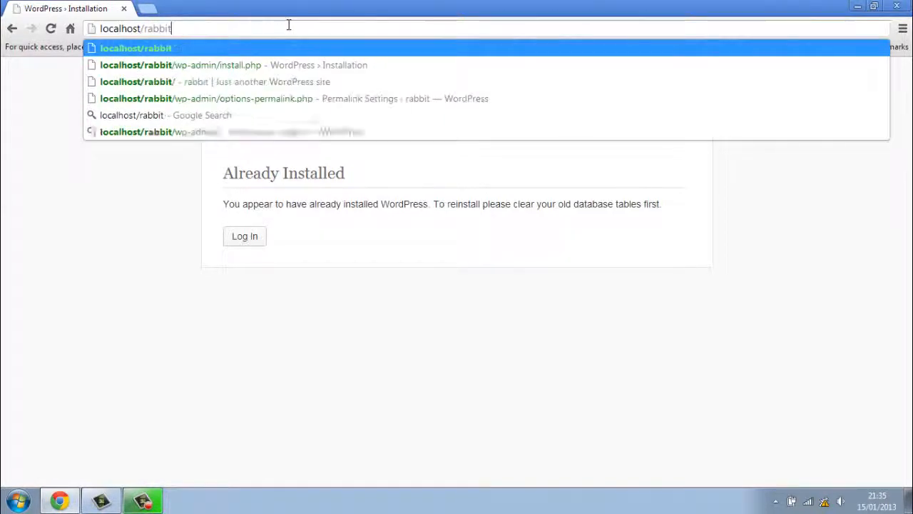
{"action": "key", "text": "Return"}
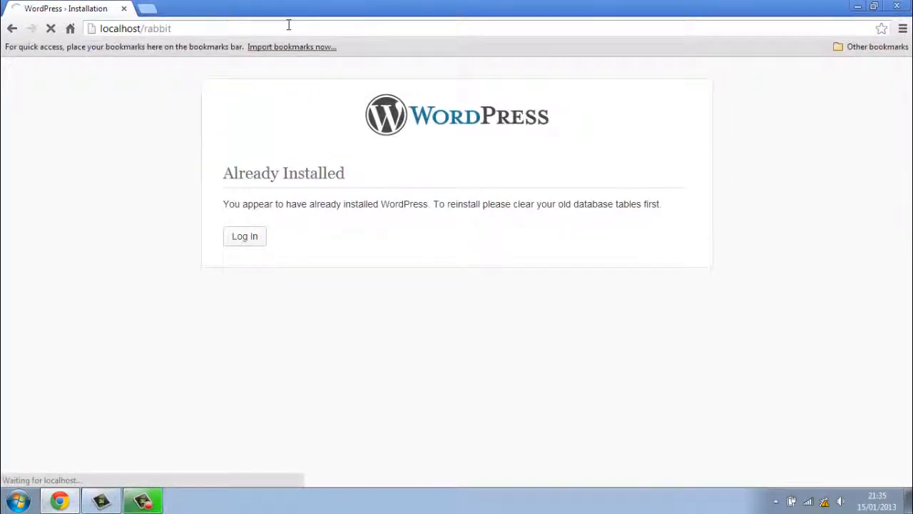